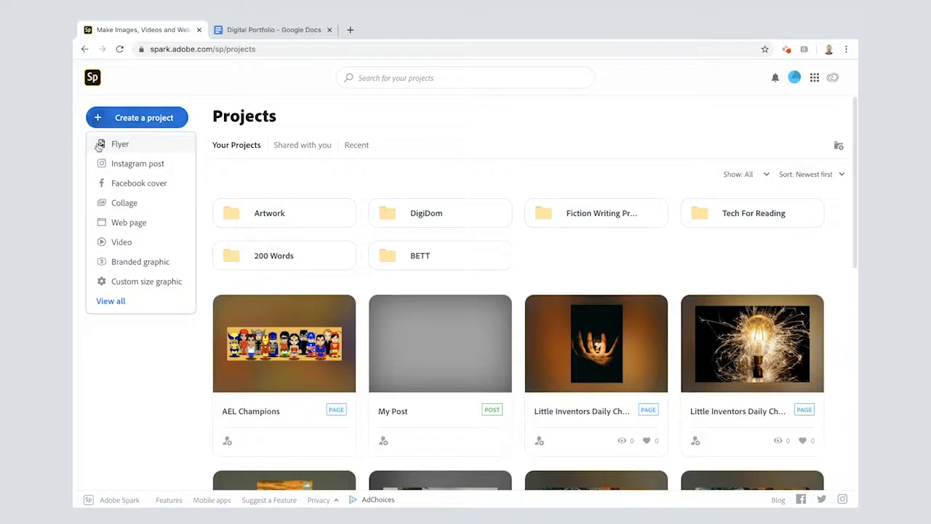
Create a new web page project and look through the Digital Portfolio draft in Google Docs
left_click(115, 222)
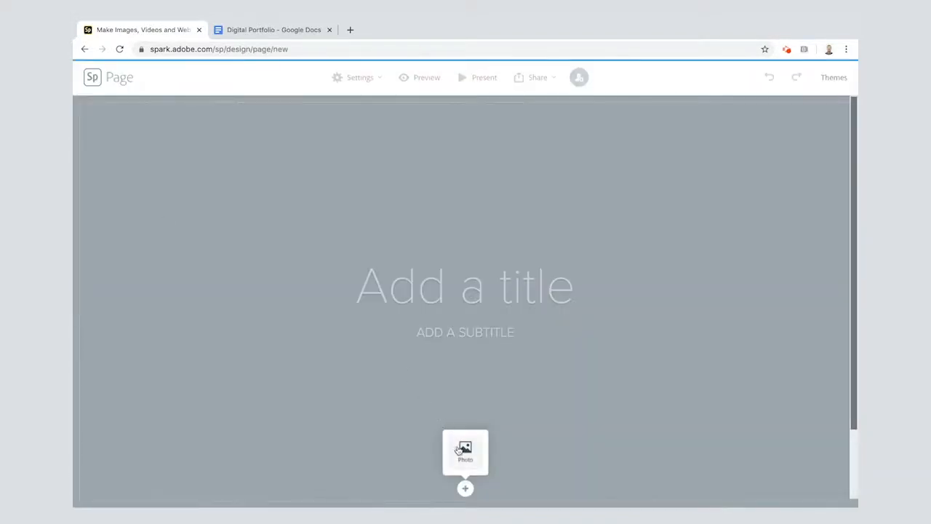
left_click(277, 32)
scroll(352, 271, "down", 10)
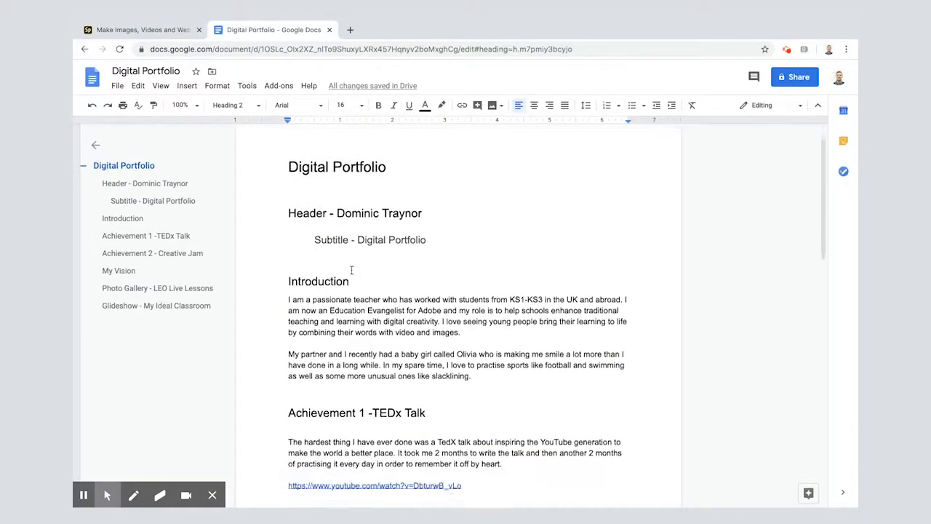
scroll(351, 269, "down", 2)
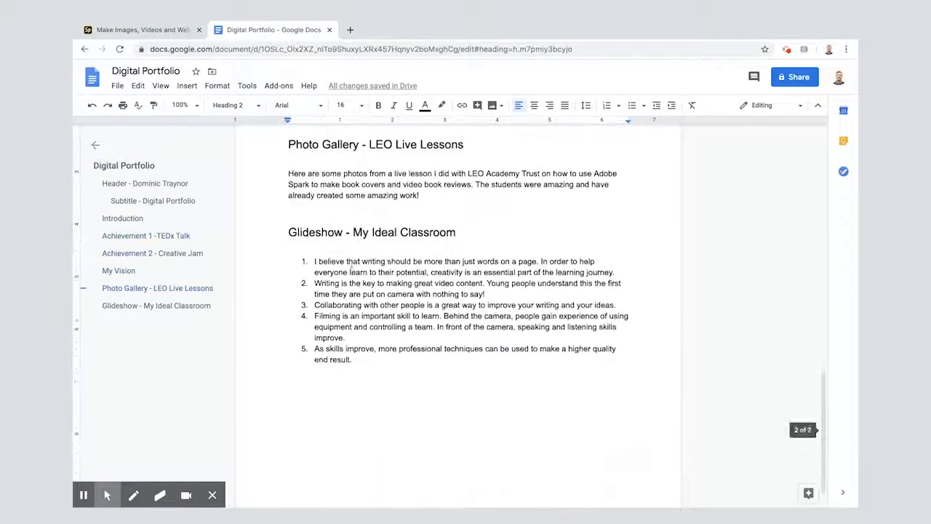
scroll(352, 270, "up", 10)
scroll(351, 271, "up", 3)
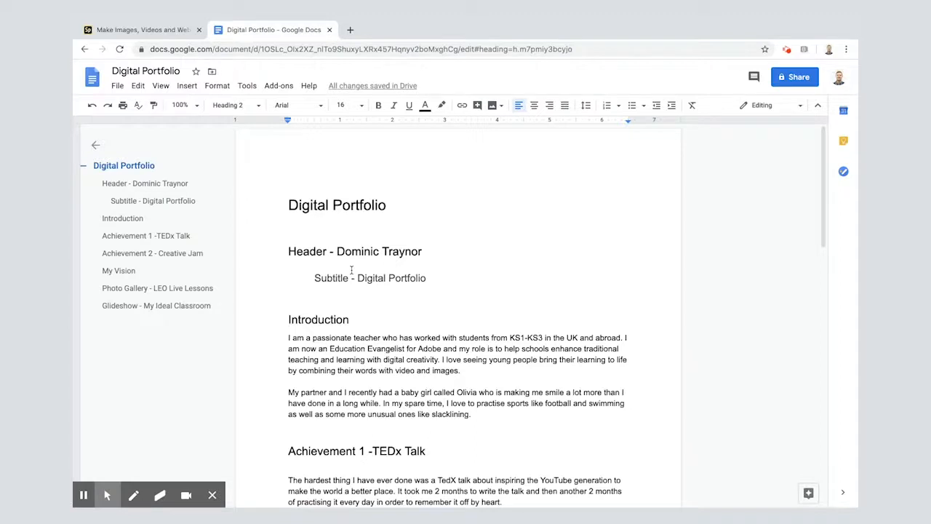
Copy the full name from the document's header line and paste it as the title of the Spark page
left_click_drag(337, 252, 422, 251)
key("ctrl+c")
left_click(142, 30)
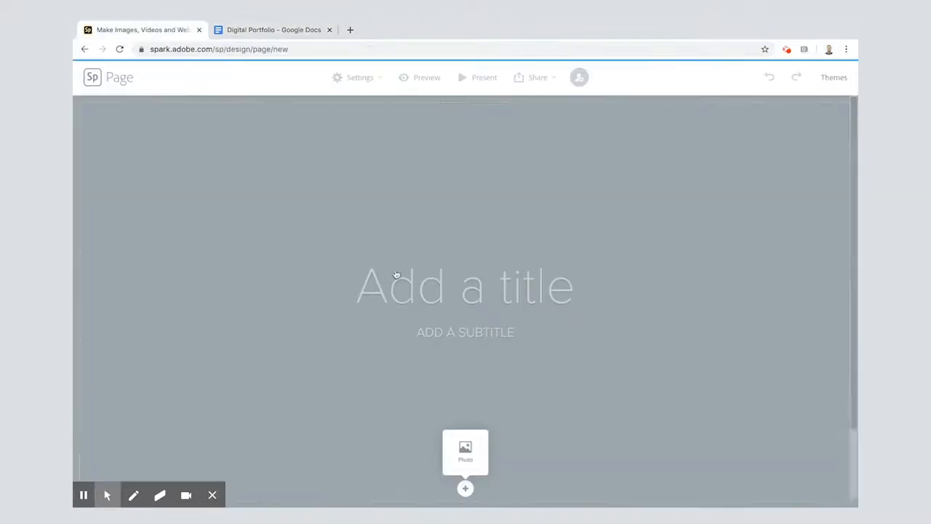
left_click(442, 306)
key("ctrl+v")
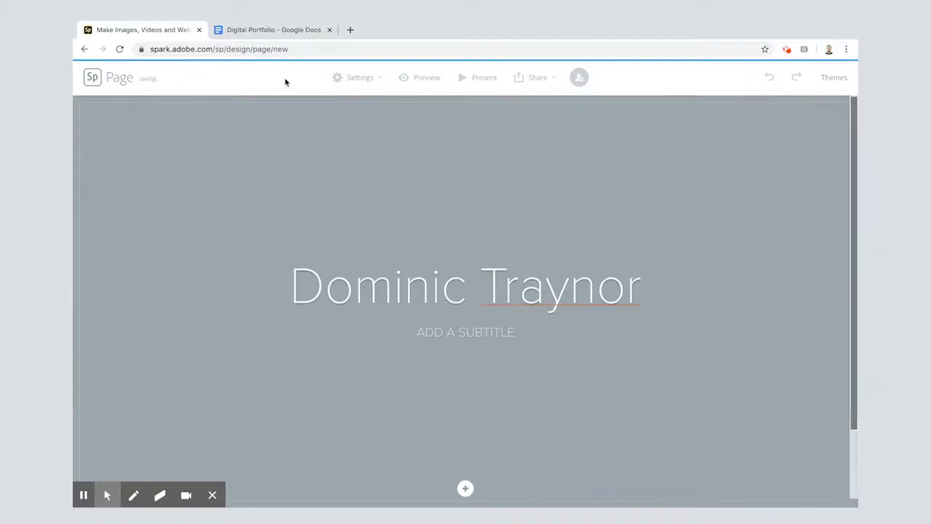
Copy "Digital Portfolio" from the subtitle line of the Google Docs draft into the Spark page's subtitle
left_click(266, 33)
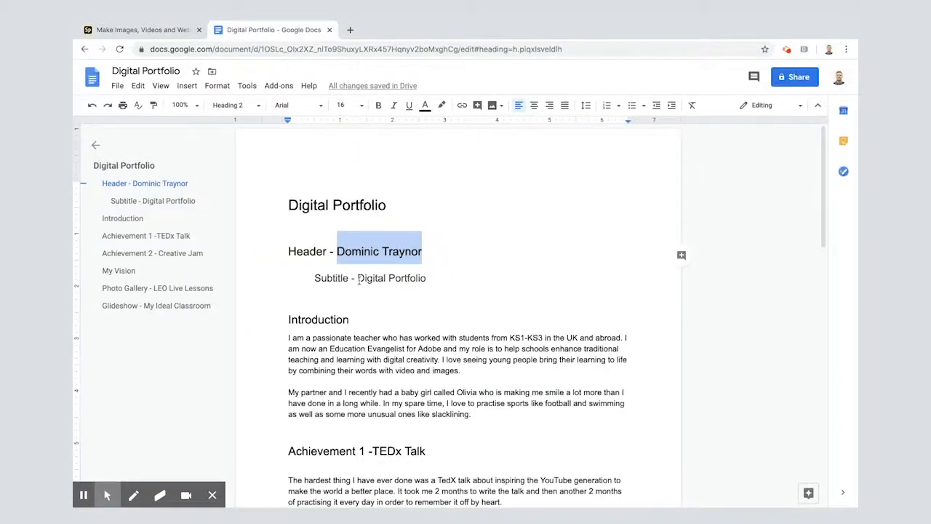
left_click_drag(358, 279, 430, 277)
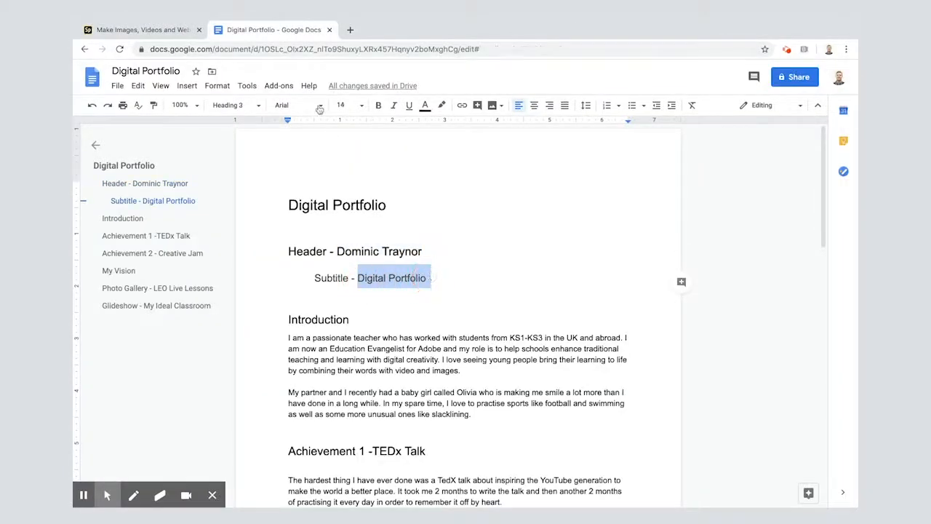
left_click(145, 30)
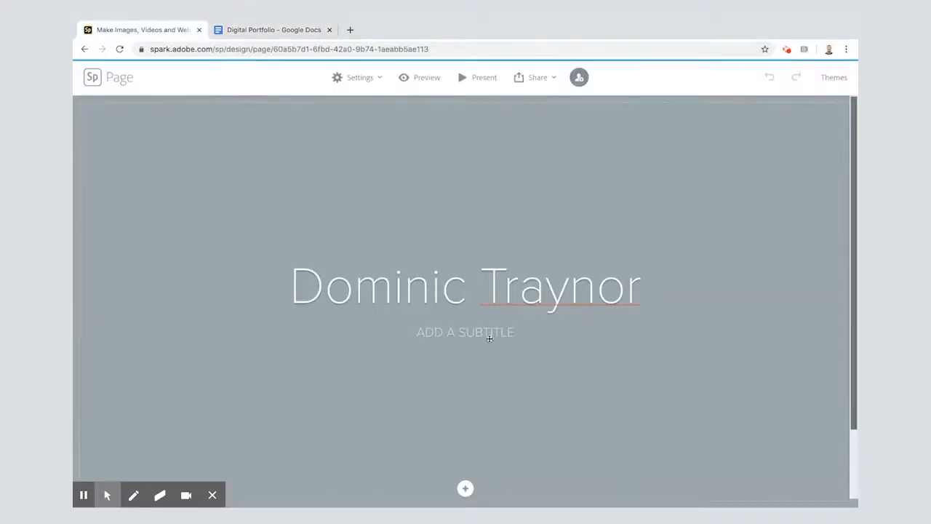
left_click(487, 337)
type("DIGITAL PORTFOLIO")
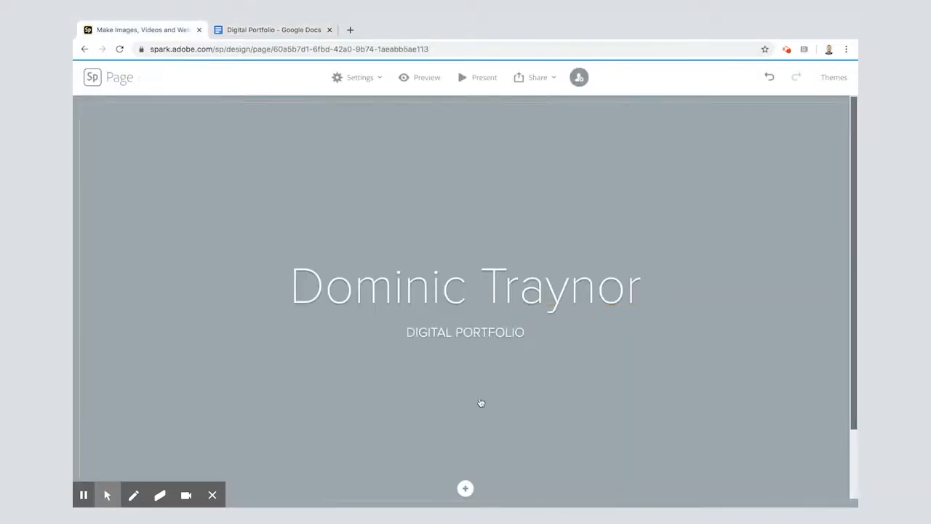
Search the free photos for "journey" and set the straight desert road under a blue sky as the title background
left_click(465, 488)
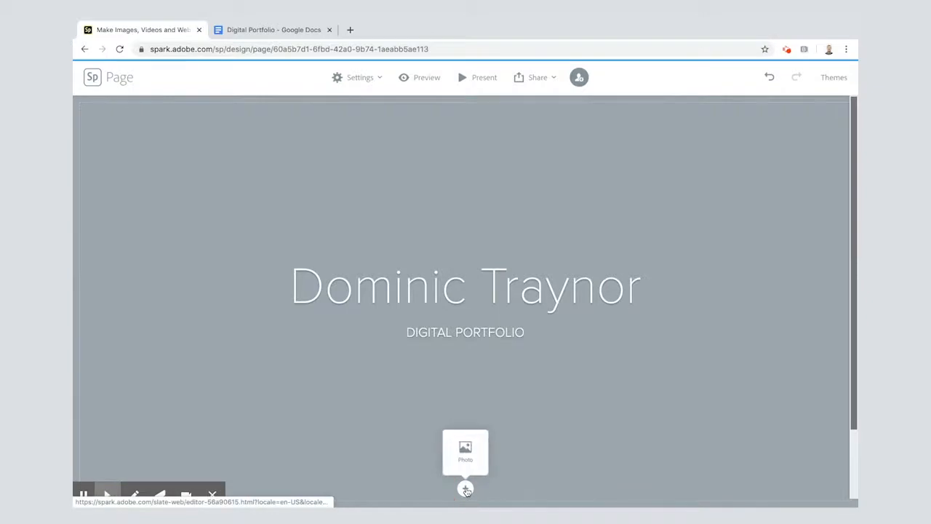
left_click(465, 462)
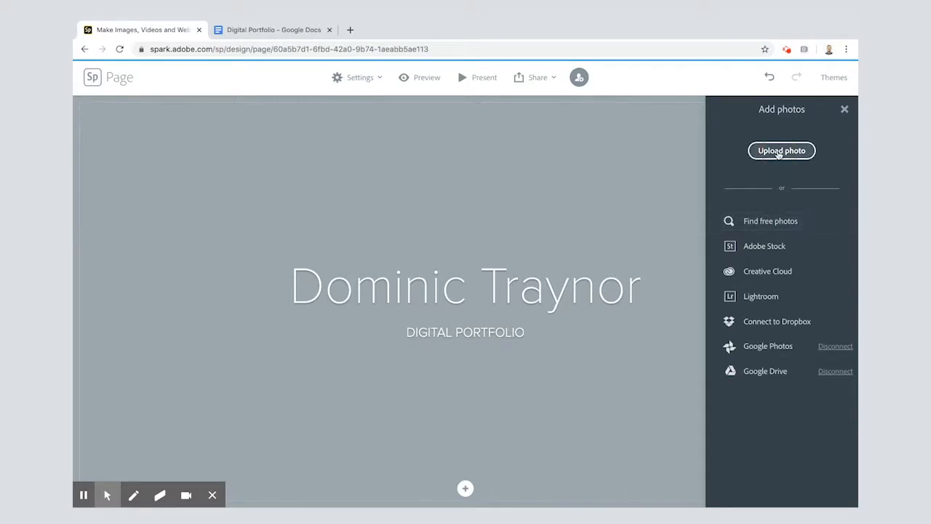
left_click(780, 151)
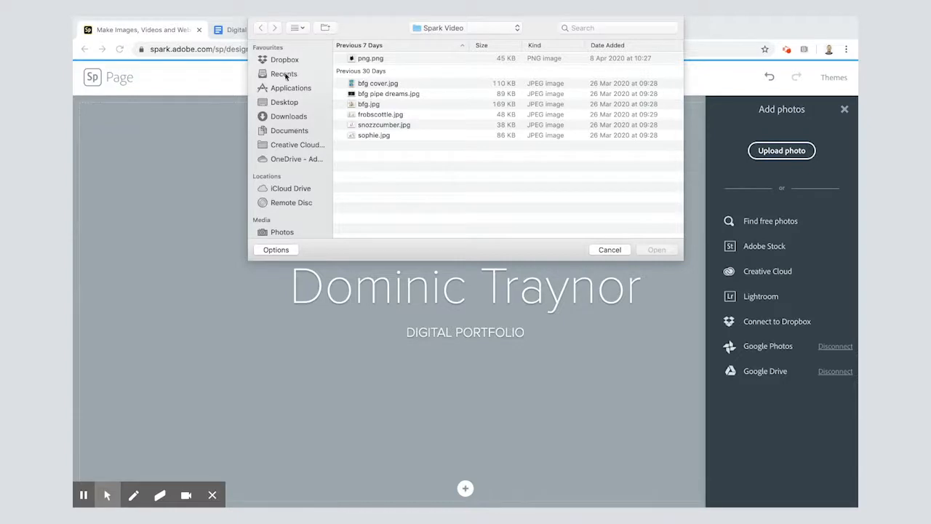
left_click(606, 251)
left_click(786, 221)
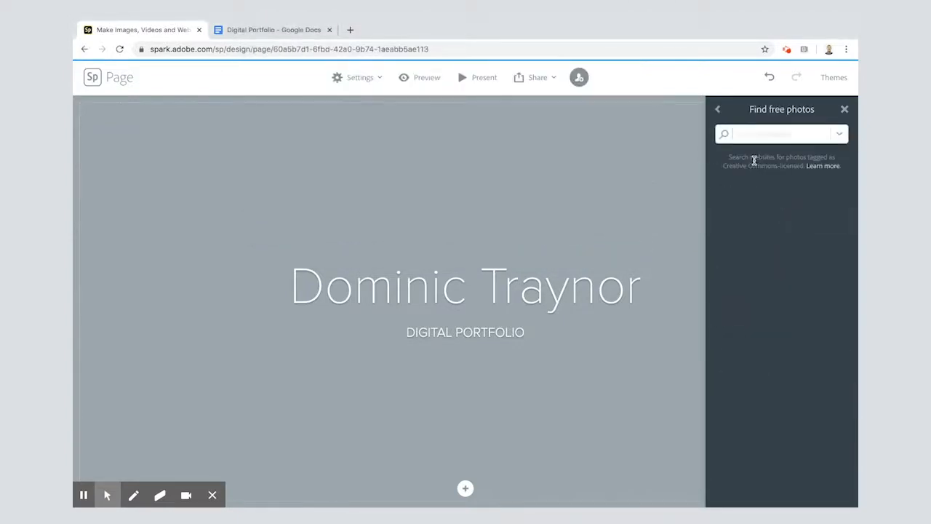
type("journey")
key("Return")
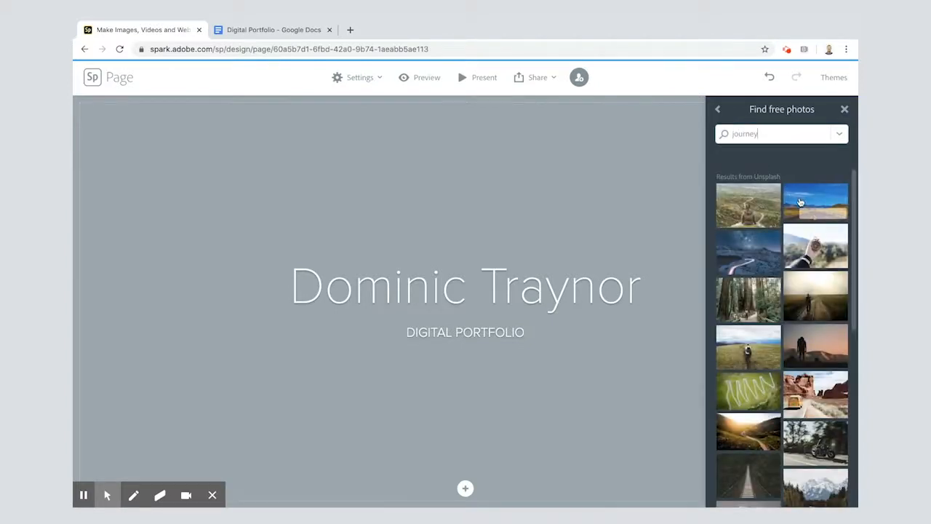
left_click(800, 202)
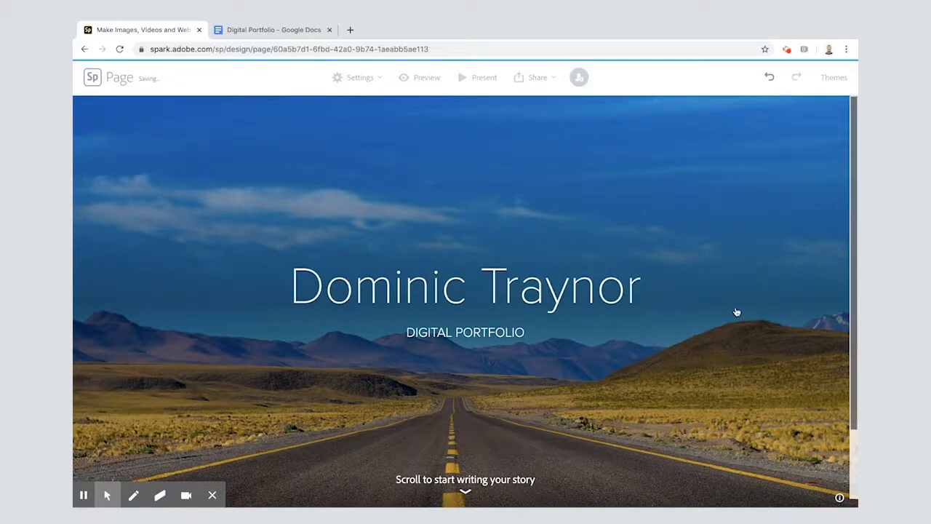
Add a text section below the title image and paste in the two Introduction paragraphs from the Google Docs draft
scroll(737, 312, "down", 2)
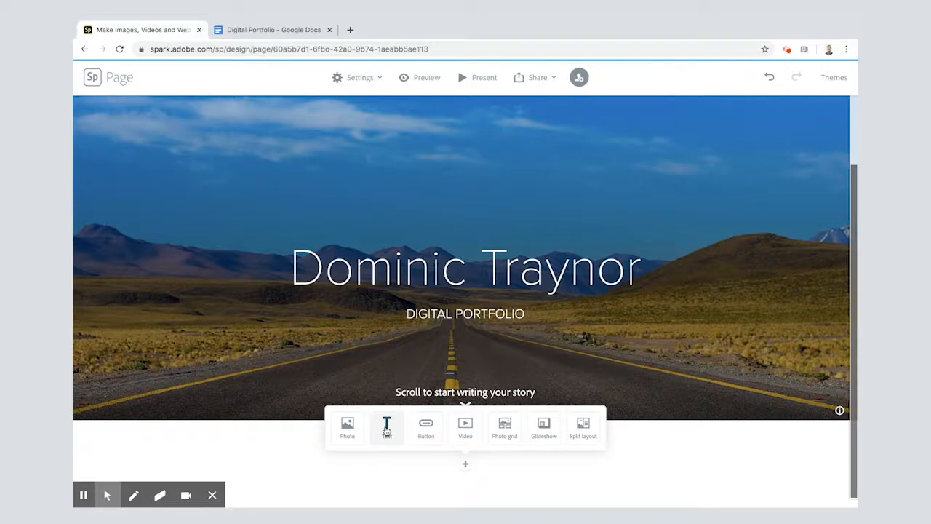
left_click(387, 430)
left_click(261, 29)
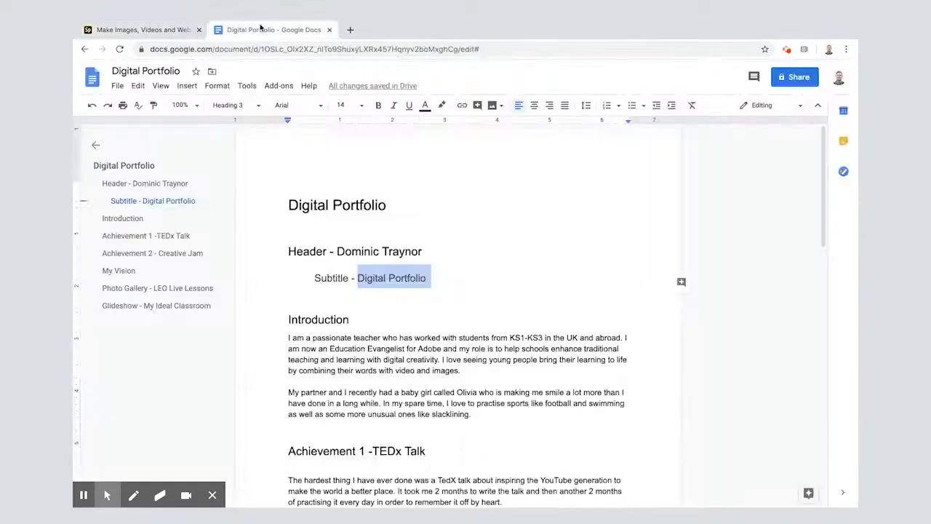
left_click_drag(284, 335, 477, 412)
key("ctrl+c")
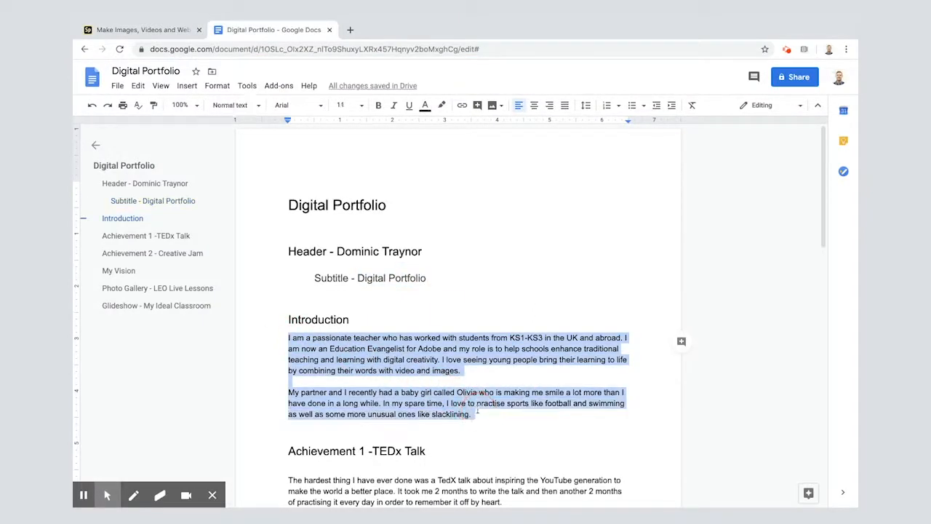
left_click(153, 29)
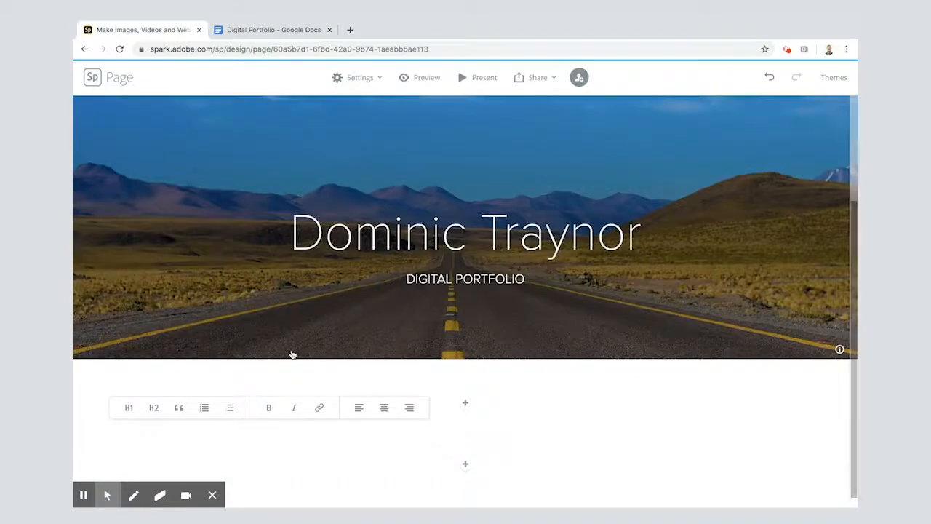
key("ctrl+v")
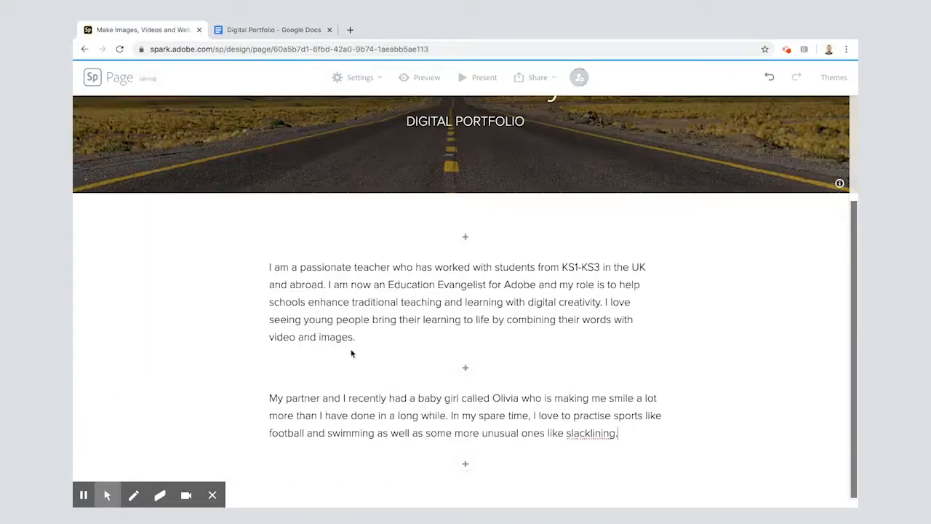
left_click(263, 32)
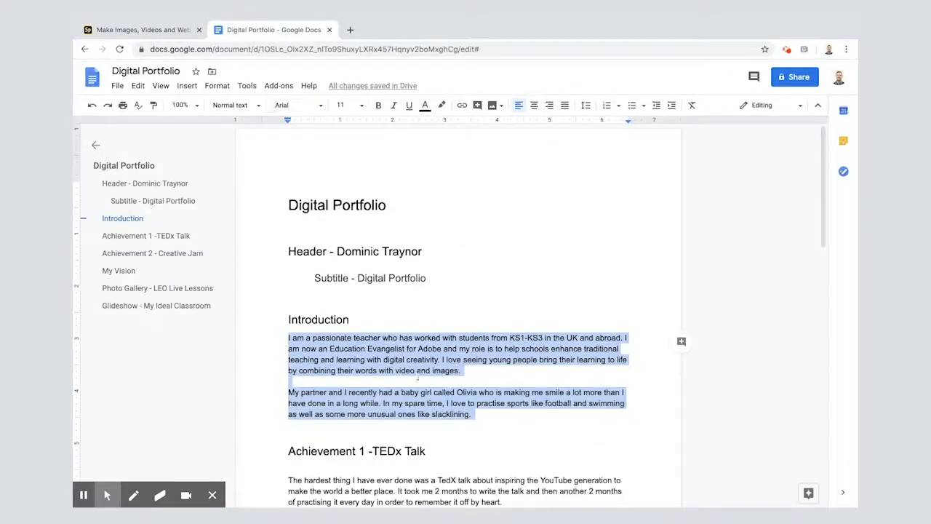
left_click(102, 31)
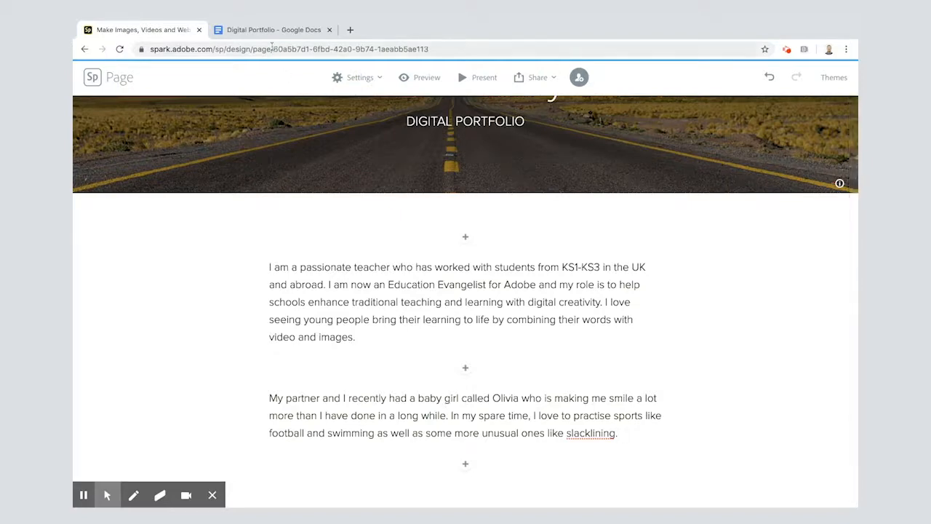
Add a split layout below the introduction and insert "TEDx Talk", copied from the Google Docs draft, as text in its blank half
left_click(269, 31)
scroll(385, 349, "down", 2)
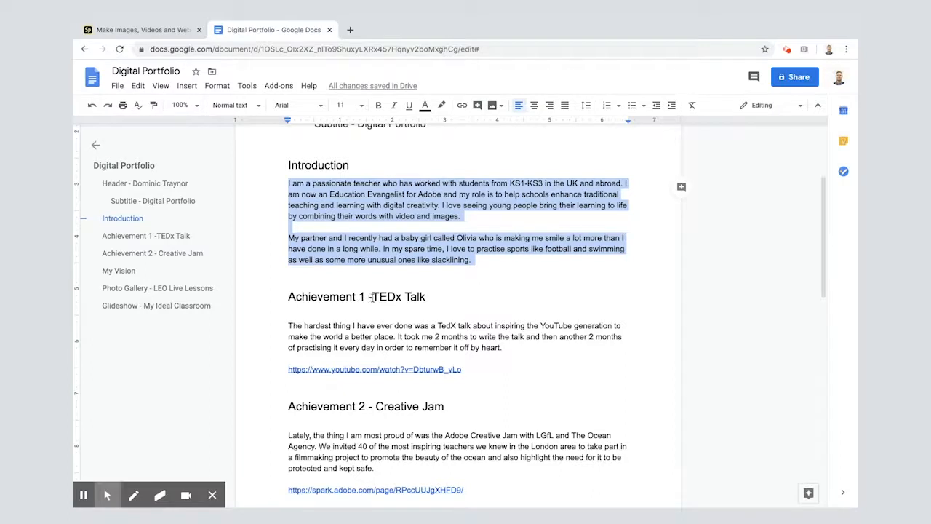
left_click_drag(372, 297, 426, 297)
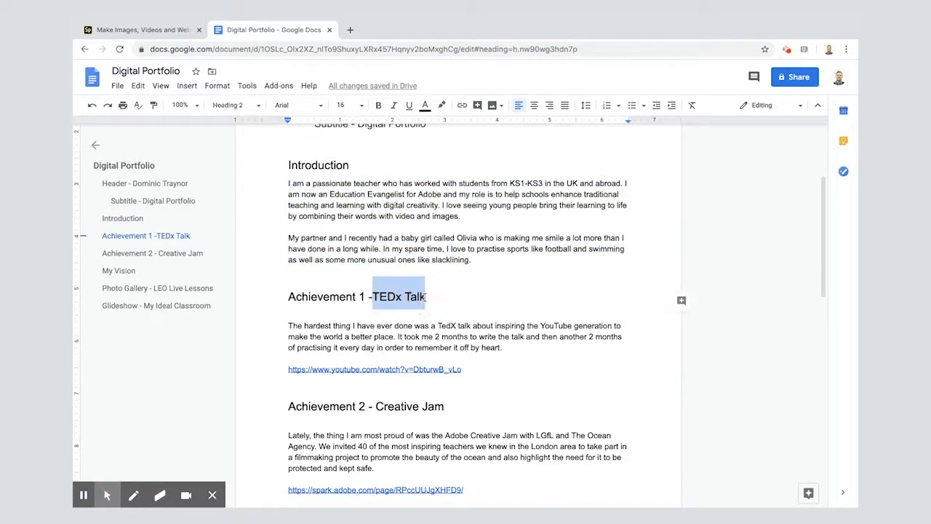
left_click(139, 30)
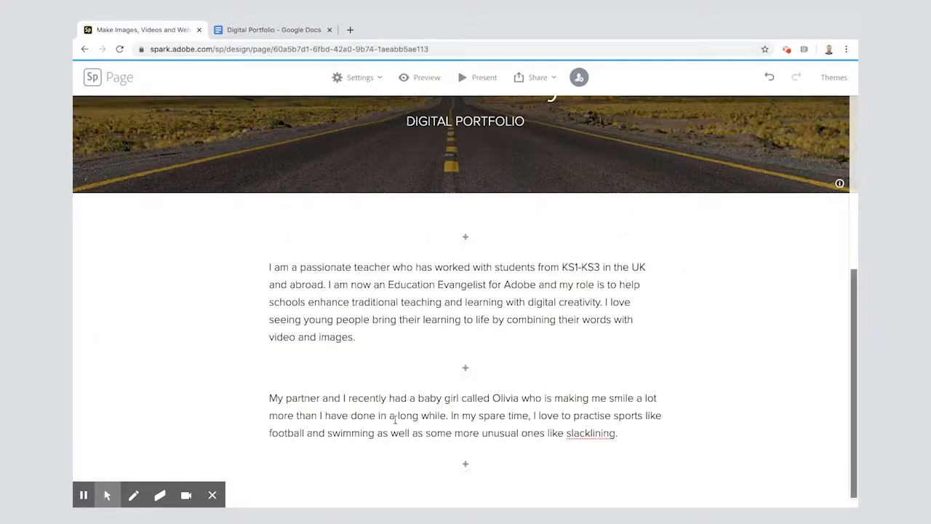
left_click(465, 464)
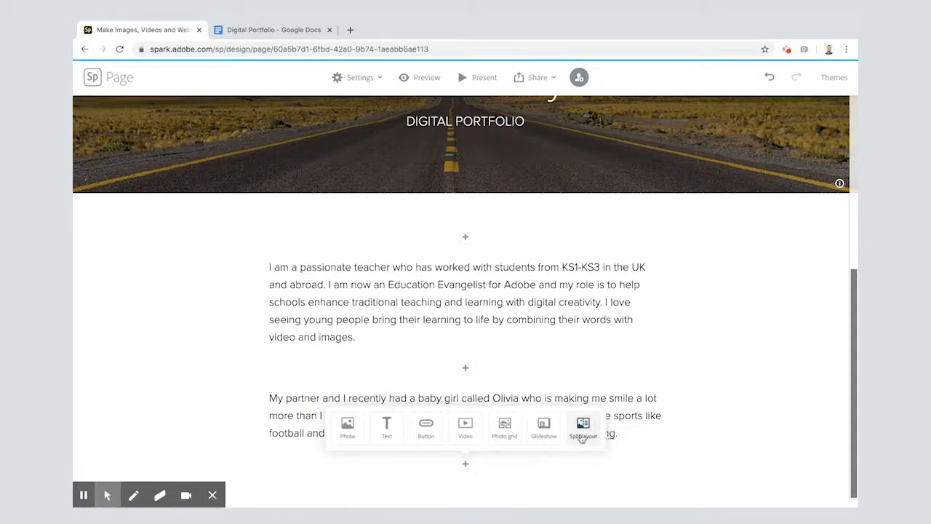
left_click(583, 435)
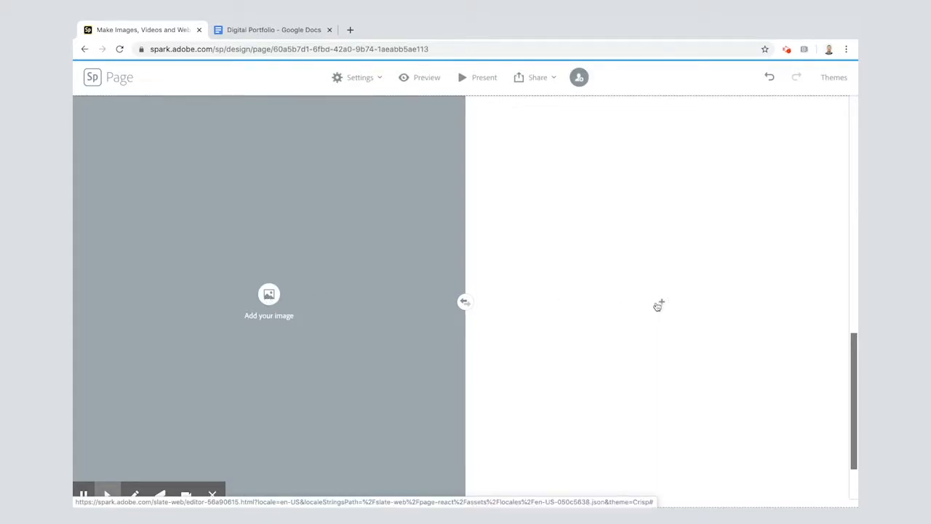
left_click(661, 302)
left_click(643, 268)
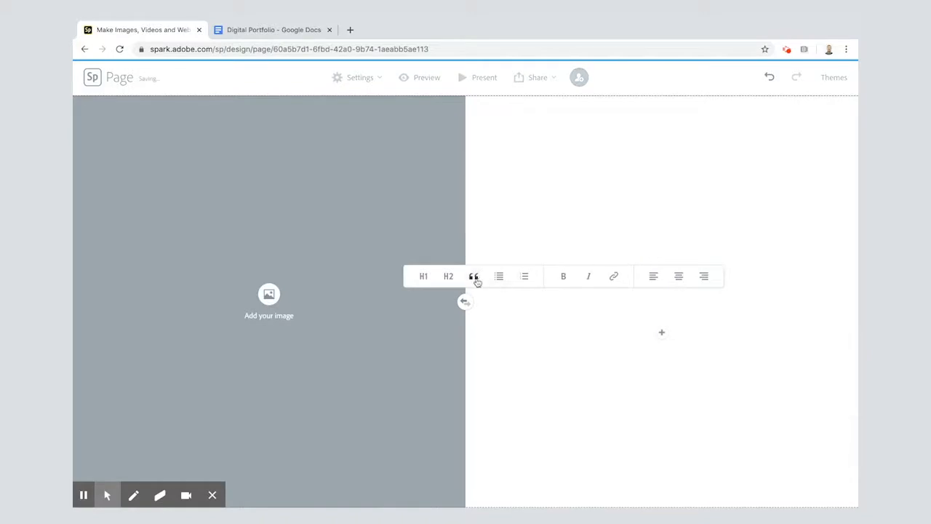
type("TEDx Talk")
Format the "TEDx Talk" text as a centred H1 heading
left_click(583, 302)
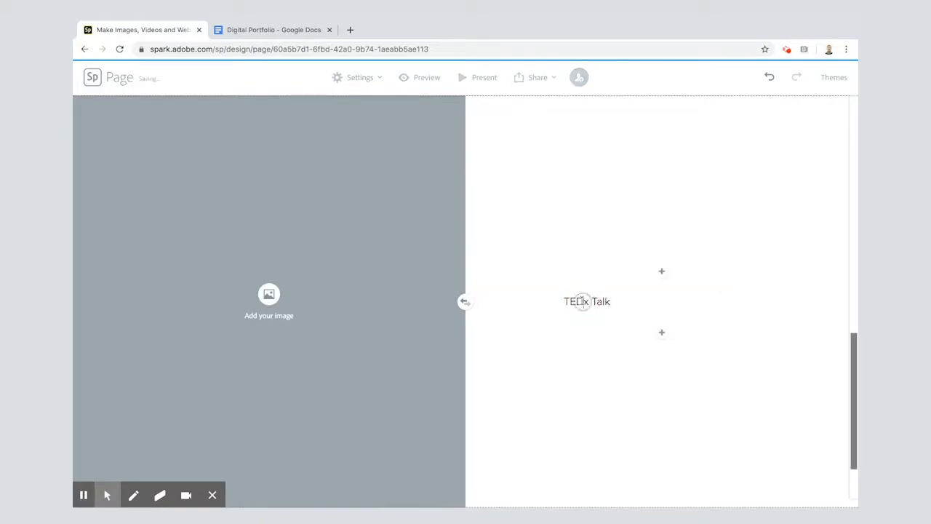
left_click(444, 278)
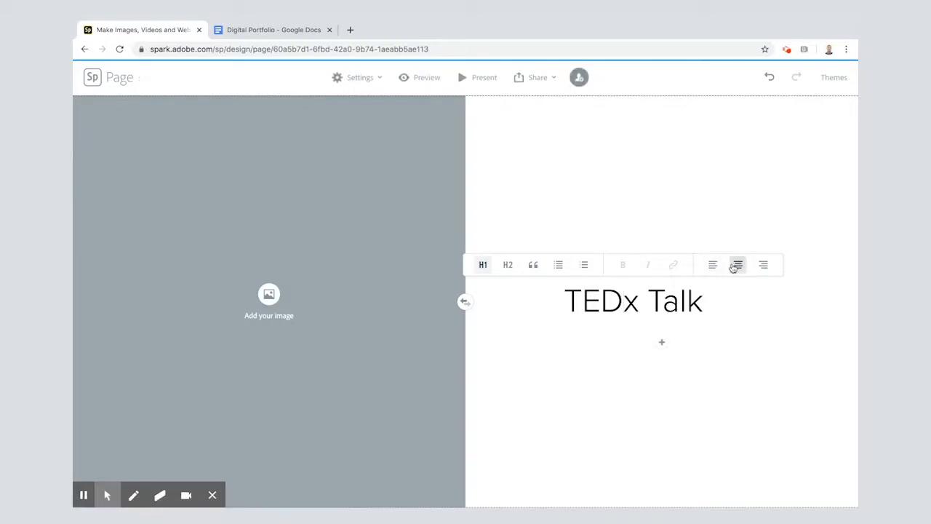
left_click(738, 265)
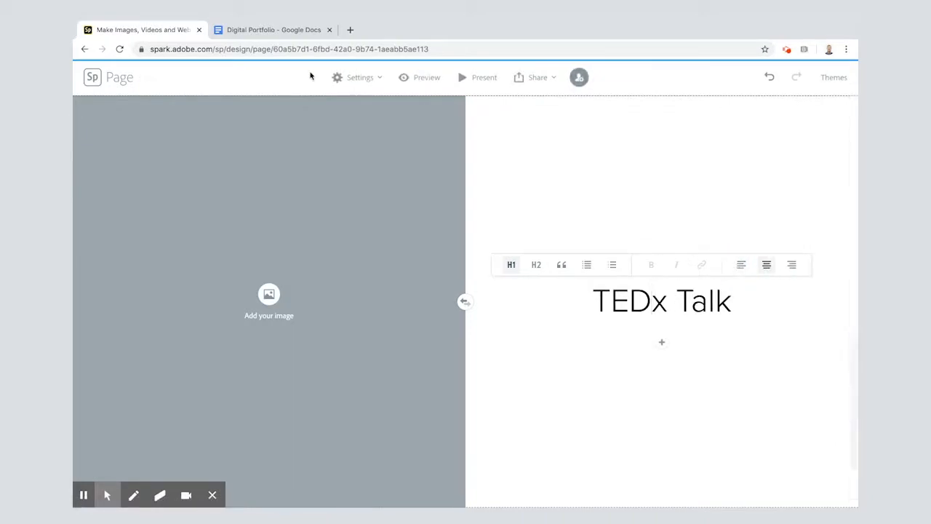
Copy the Achievement 1 paragraph about the TEDx talk from the Google Docs draft and paste it as text below the "TEDx Talk" heading
left_click(272, 32)
left_click_drag(290, 326, 504, 348)
key("super+c")
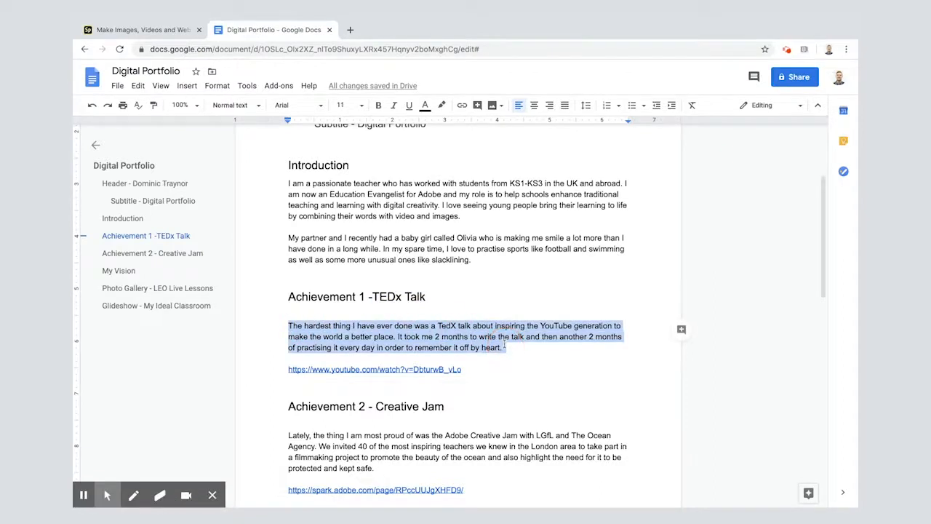
mouse_move(159, 23)
left_click(148, 53)
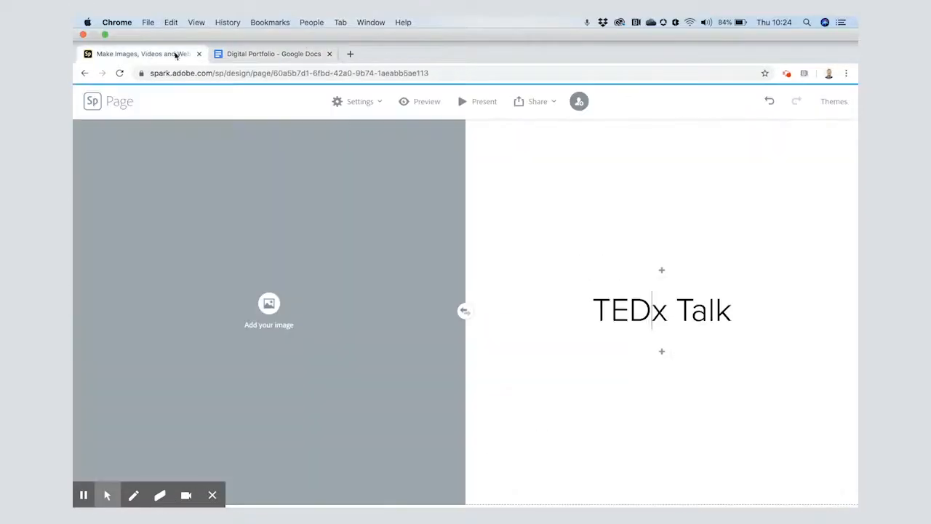
left_click(659, 341)
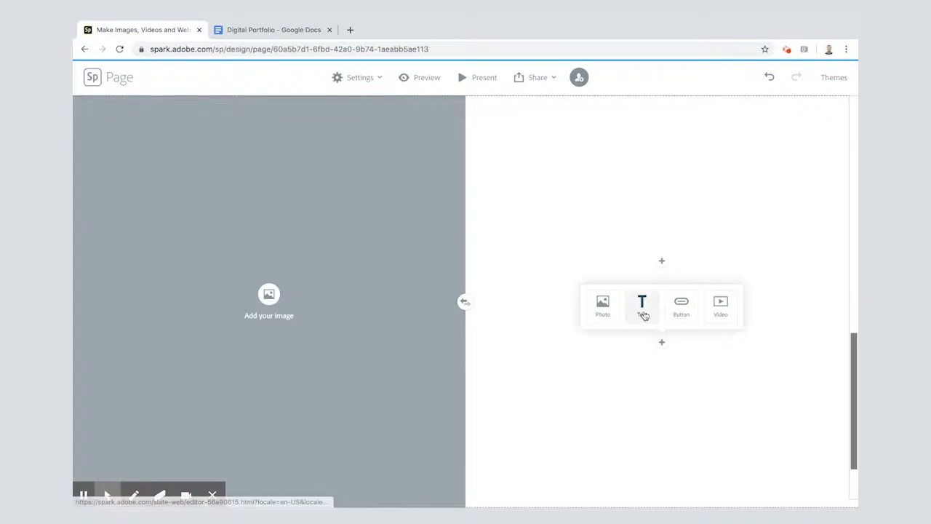
left_click(642, 309)
key("super+v")
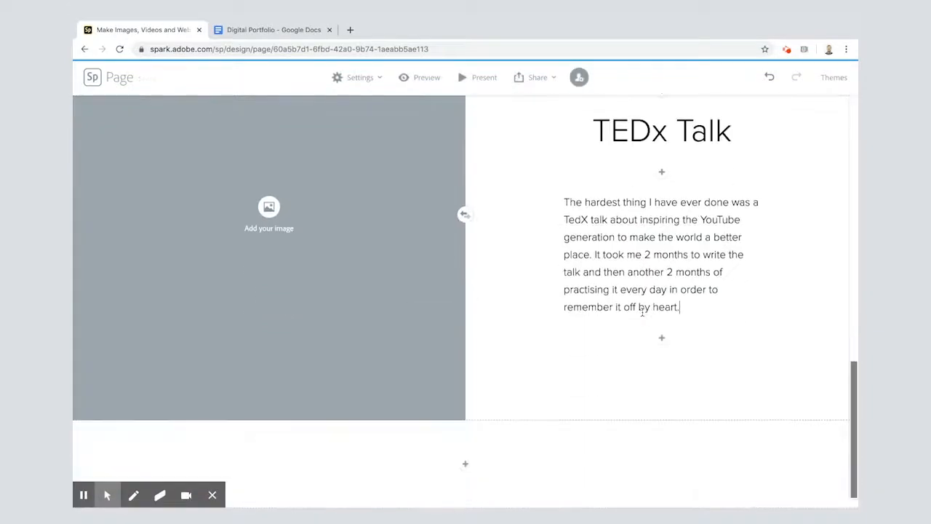
Copy the YouTube link under Achievement 1 in the Google Docs draft and embed it as a video below the TEDx Talk paragraph
left_click(254, 31)
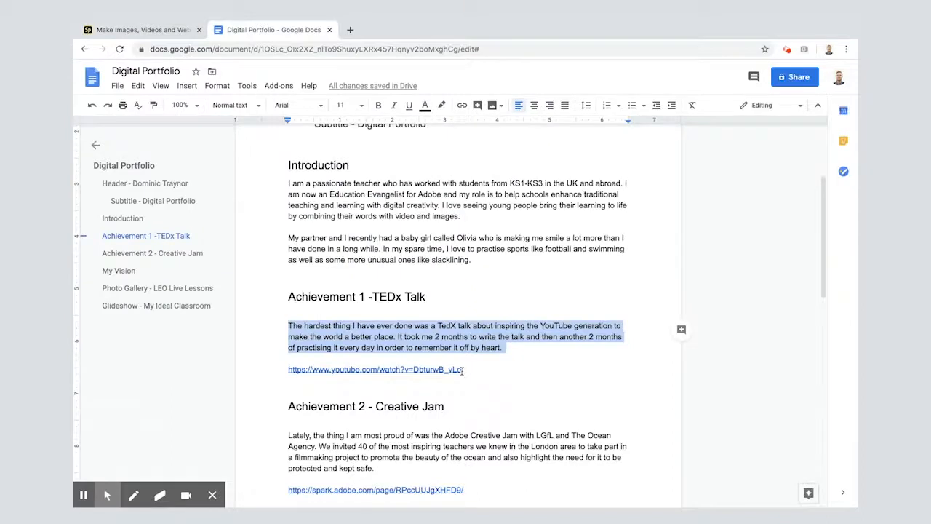
left_click_drag(463, 370, 289, 373)
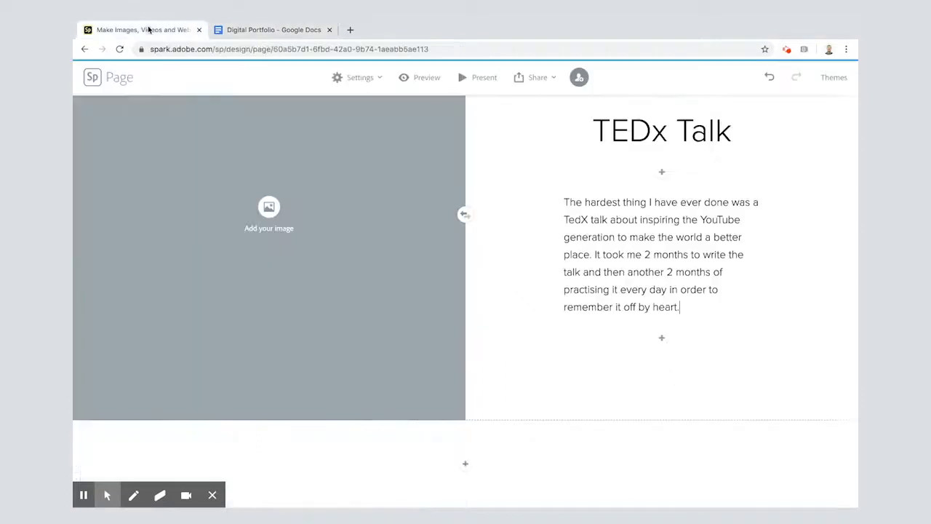
left_click(148, 30)
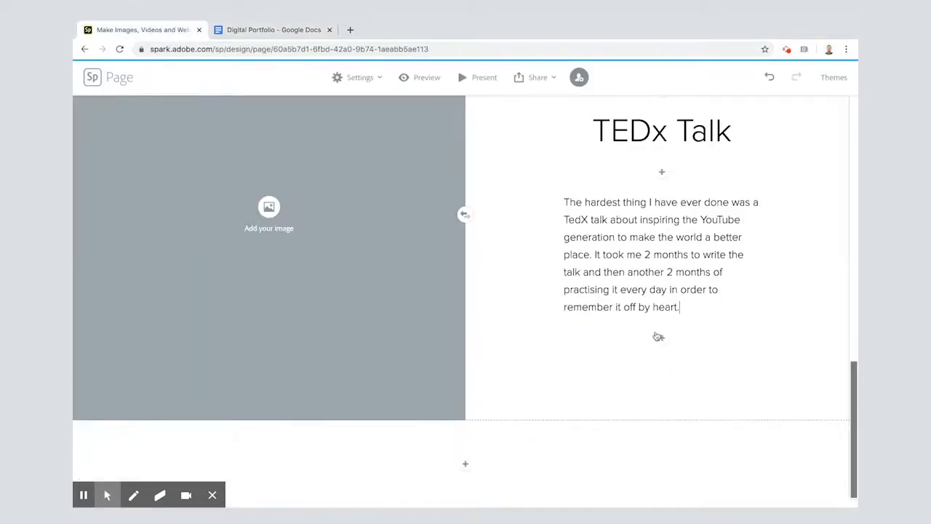
left_click(660, 337)
left_click(721, 314)
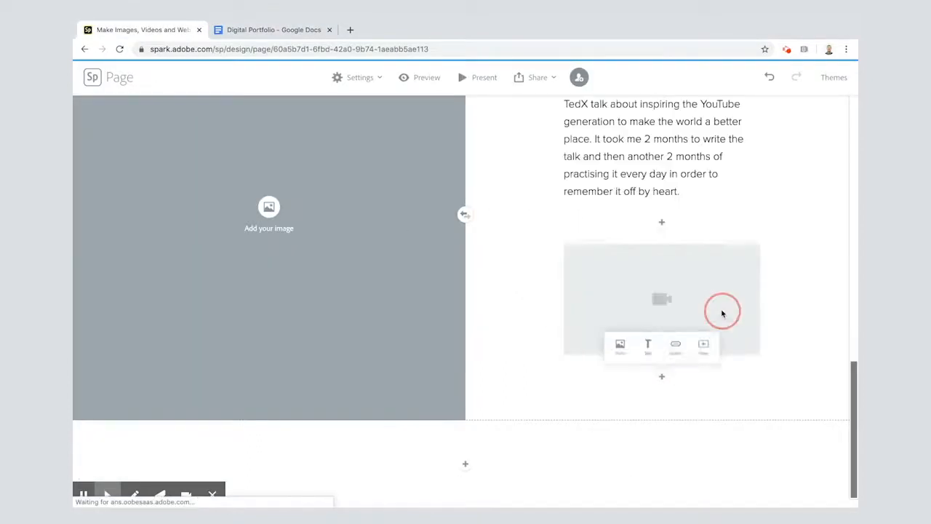
type("https://www.youtube.com/watch?v=Dbturw8_vLo")
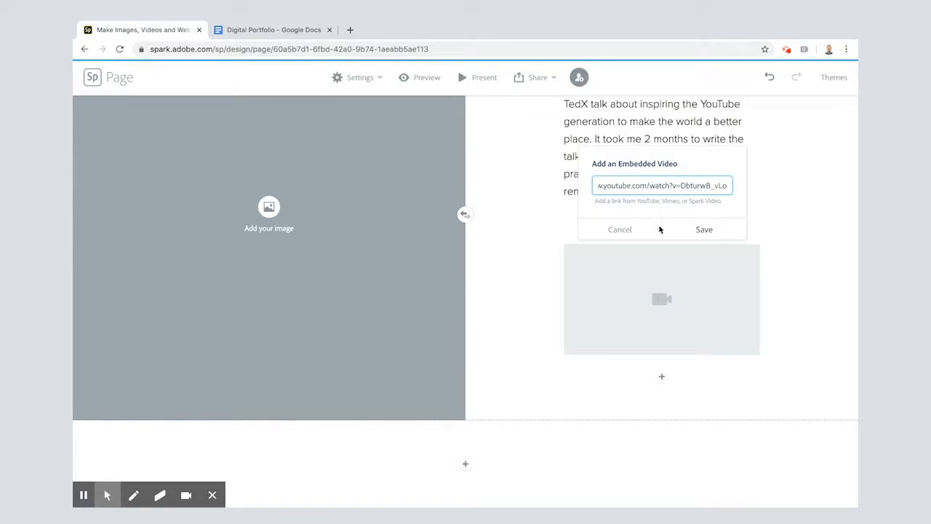
left_click(692, 233)
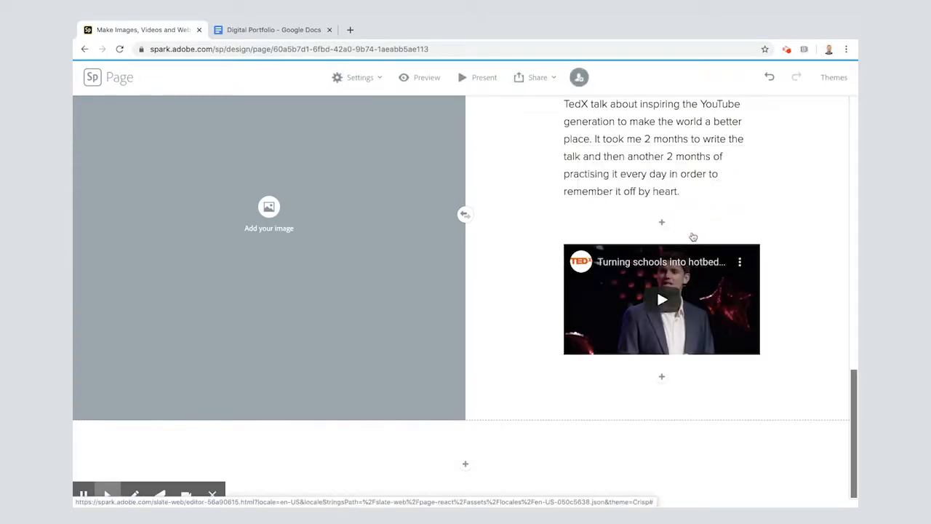
Search the free photos for "speaking" and set the black microphone on a red background as the TEDx Talk split layout's image
scroll(511, 262, "up", 1)
scroll(511, 262, "up", 1)
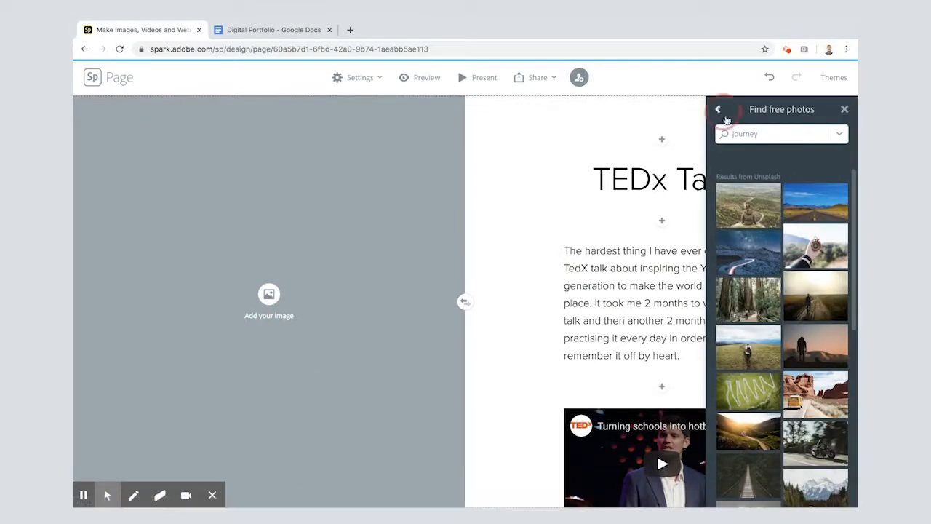
left_click(719, 110)
left_click(769, 227)
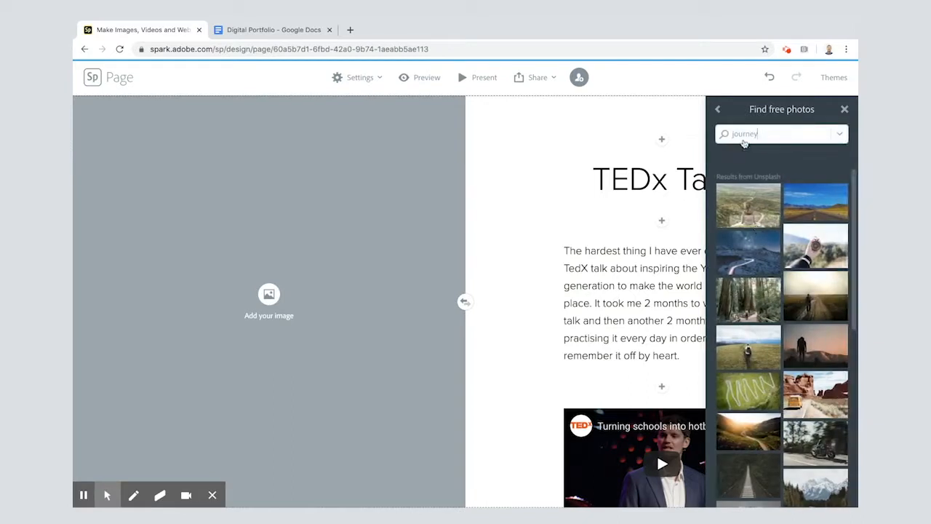
double_click(746, 134)
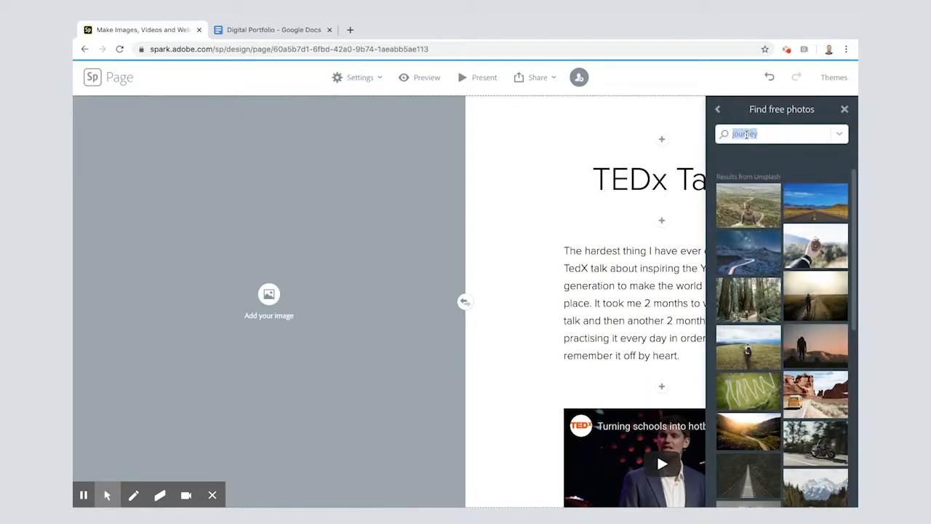
type("speaking")
key("Return")
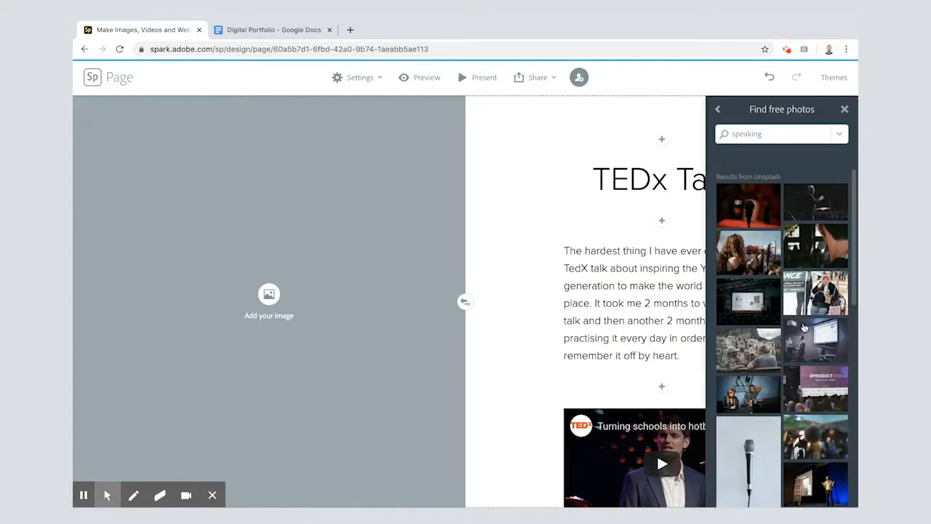
scroll(800, 355, "down", 1)
left_click(759, 209)
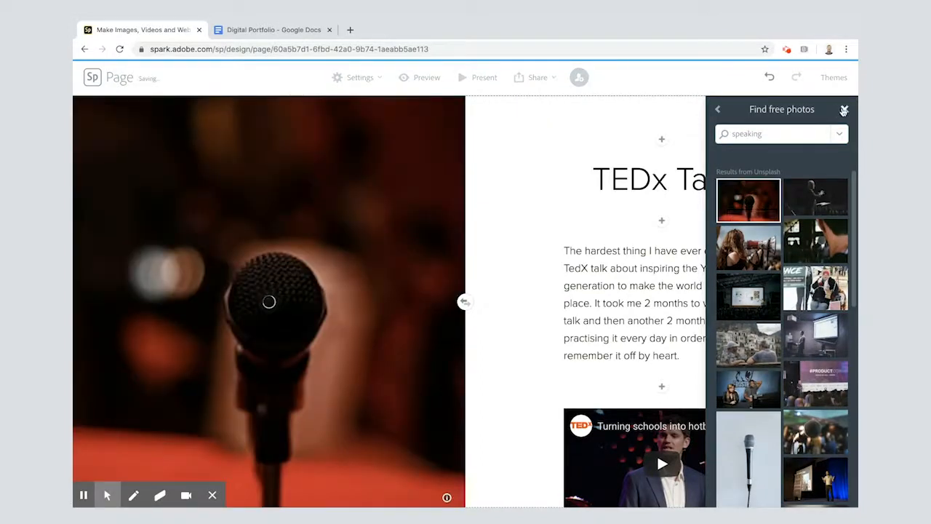
left_click(844, 109)
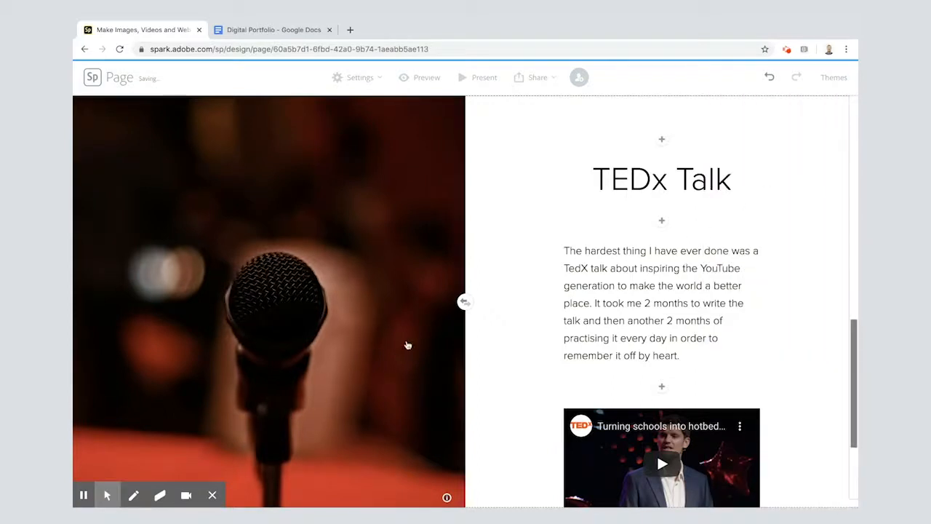
Replace the microphone photo with TedTalk.JPG from the Digital Portfolio folder in Google Drive
left_click(266, 303)
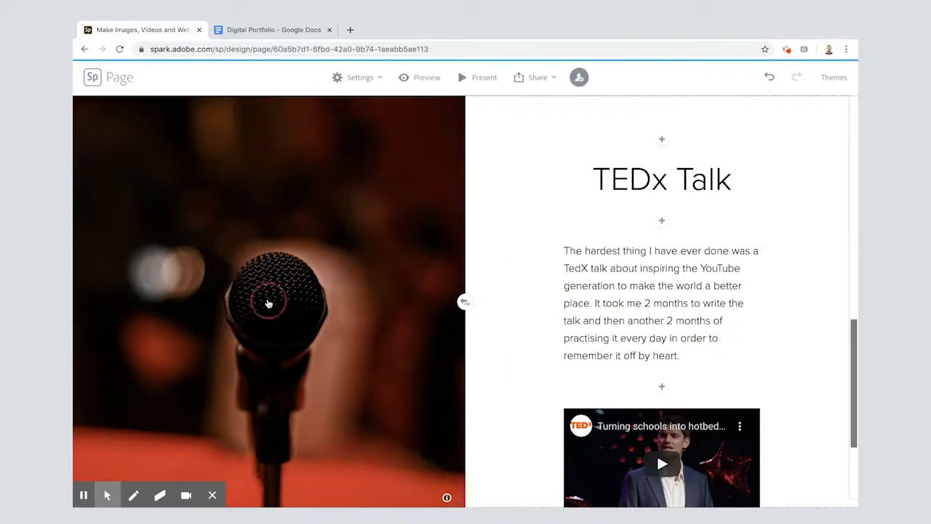
left_click(289, 464)
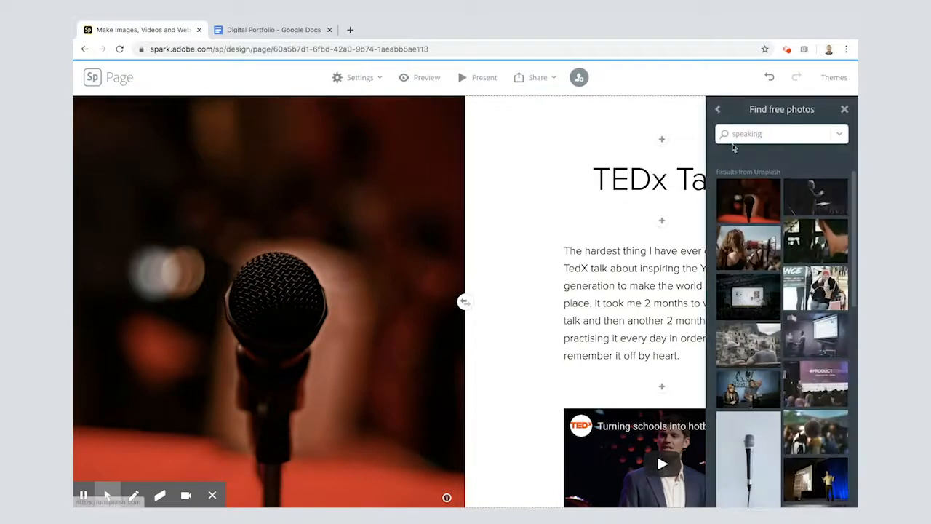
left_click(719, 111)
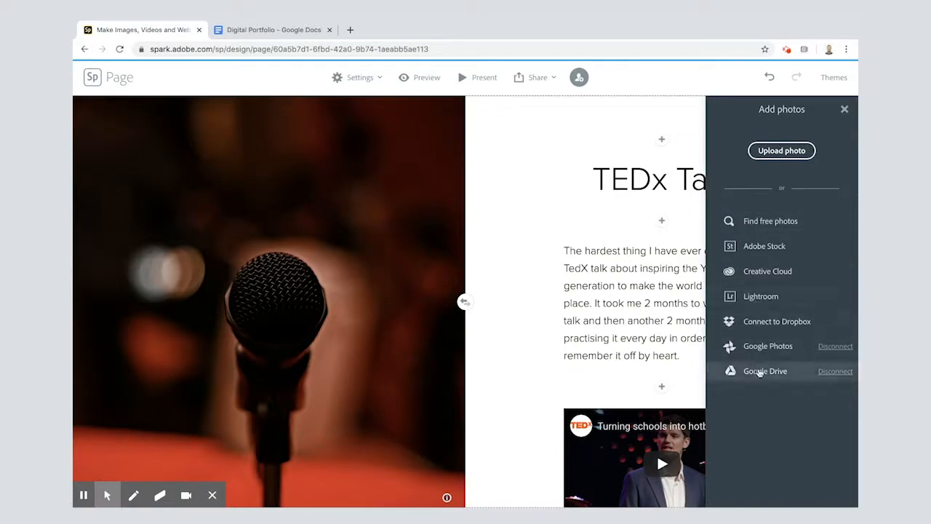
left_click(759, 372)
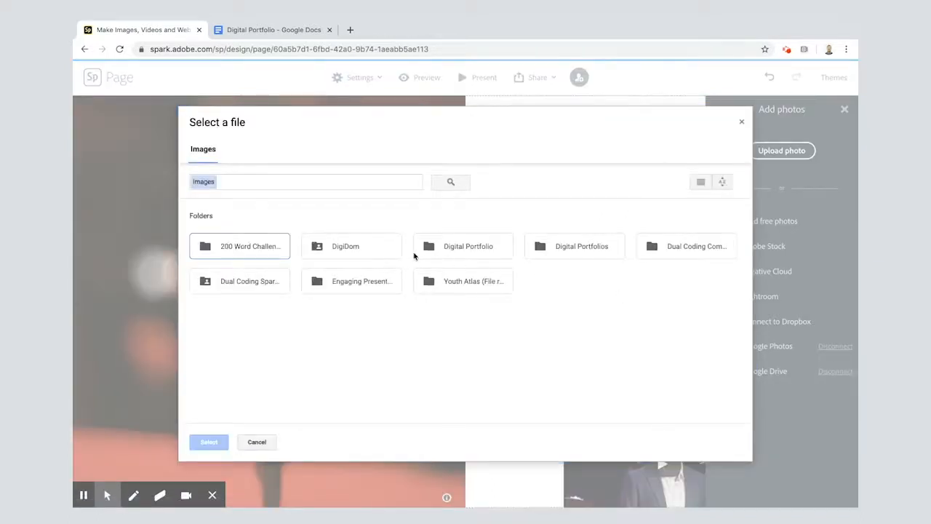
double_click(461, 251)
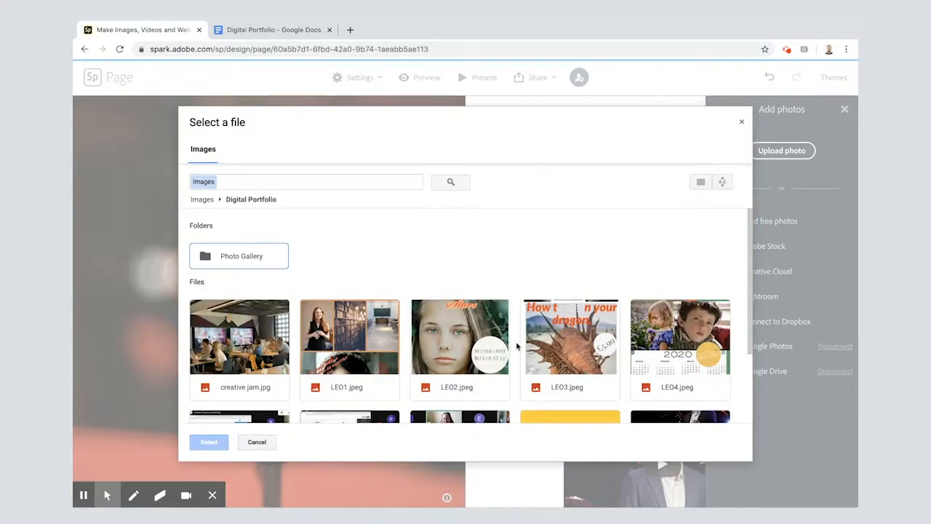
scroll(518, 347, "down", 3)
left_click(680, 350)
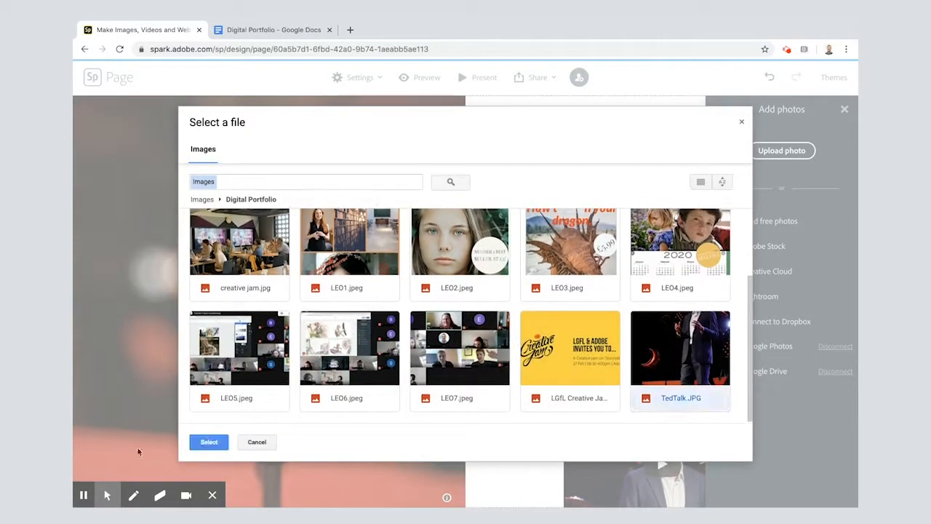
left_click(208, 443)
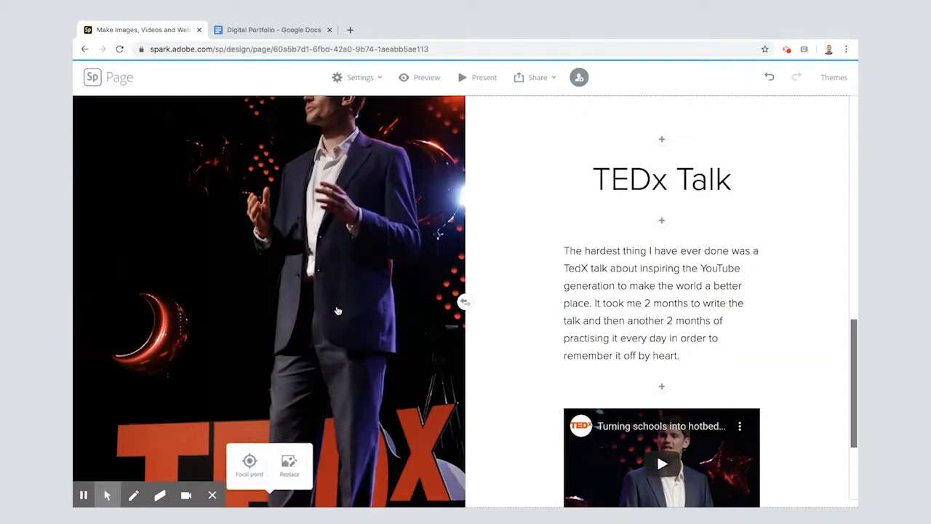
Move the TEDx photo's focal point up to the speaker's shirt collar and save it
scroll(333, 276, "up", 2)
scroll(334, 281, "down", 2)
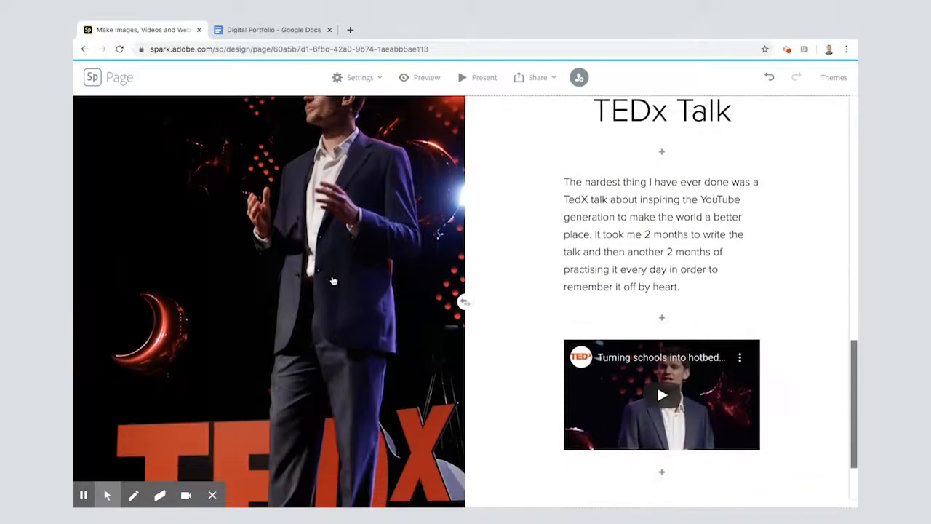
left_click(250, 466)
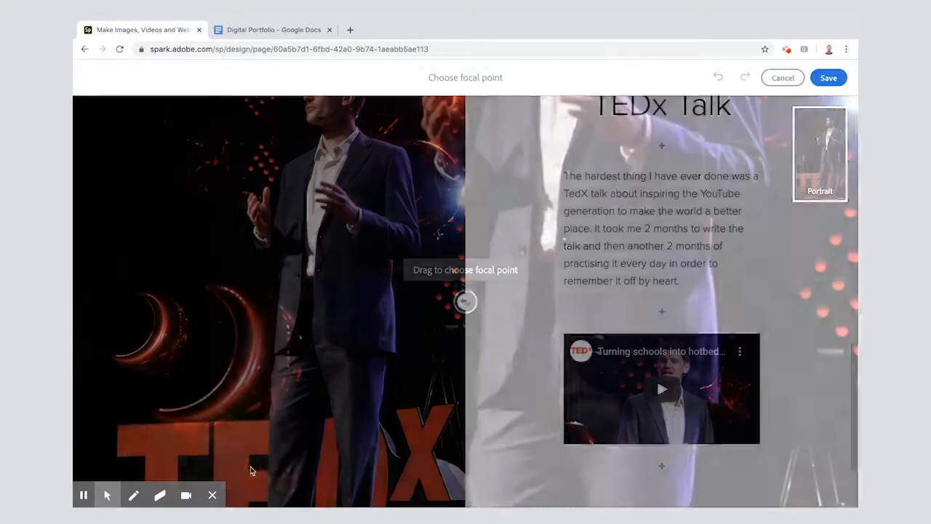
left_click_drag(466, 301, 584, 205)
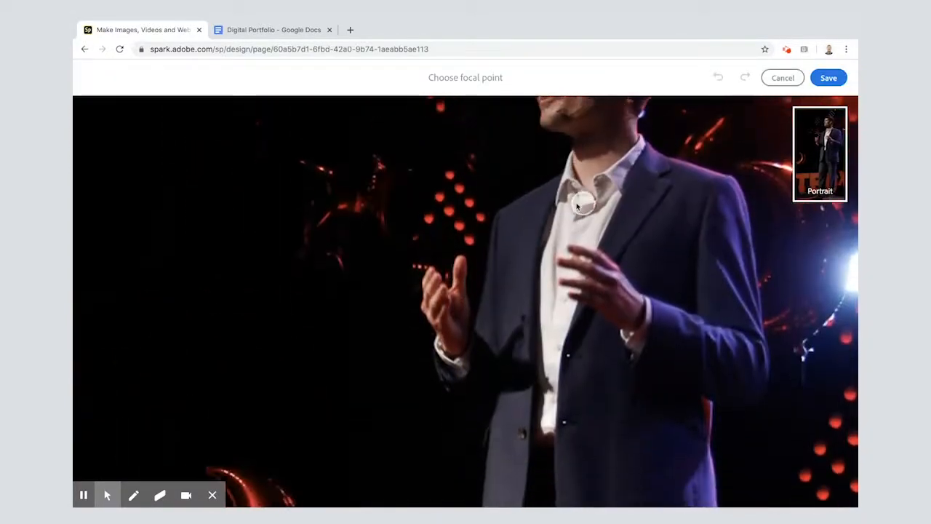
left_click(833, 77)
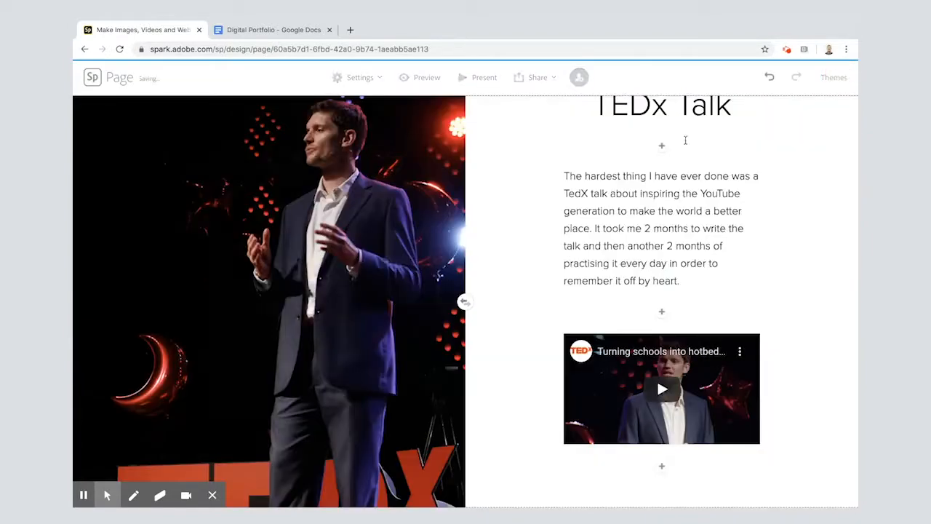
Add another split layout below the TEDx Talk section
scroll(521, 308, "down", 1)
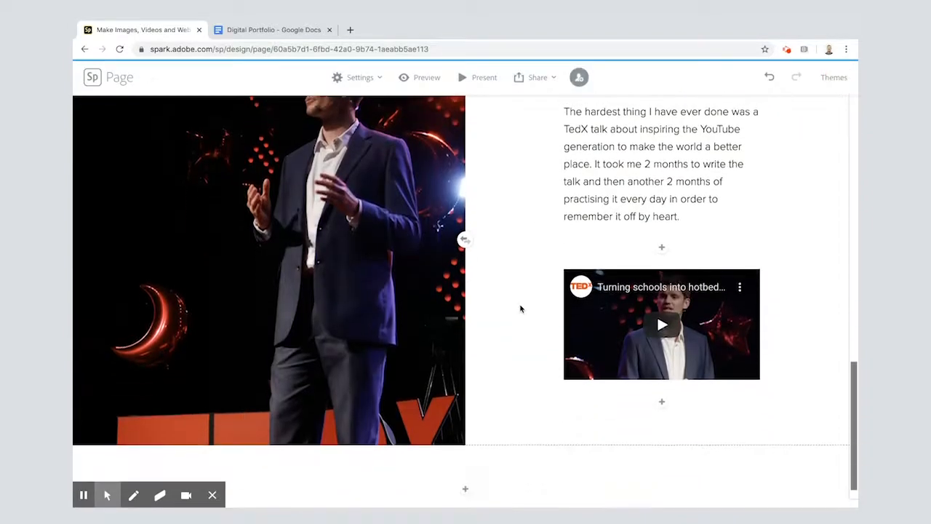
scroll(521, 309, "up", 2)
scroll(521, 309, "down", 2)
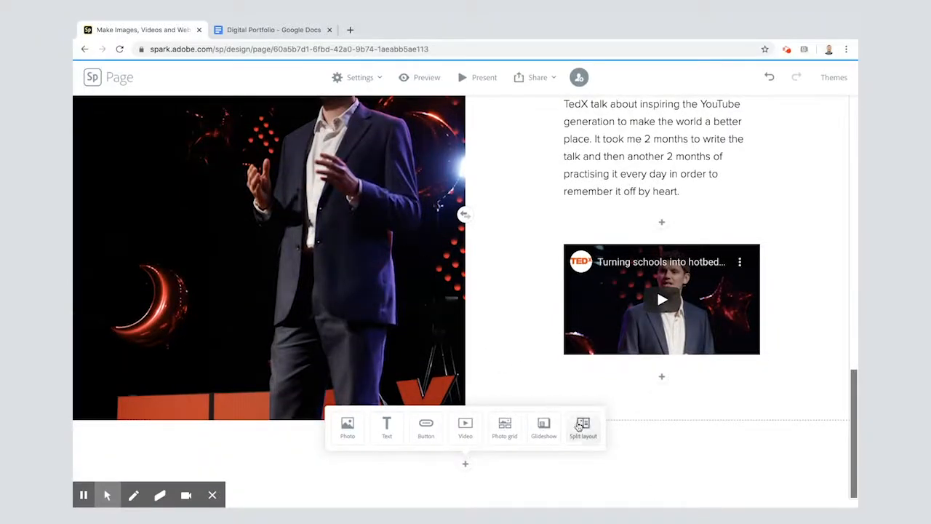
left_click(583, 428)
Copy "Creative Jam" from the Achievement 2 heading in the Google Docs draft and insert it as an H1 heading in the new split layout's blank half
left_click(285, 30)
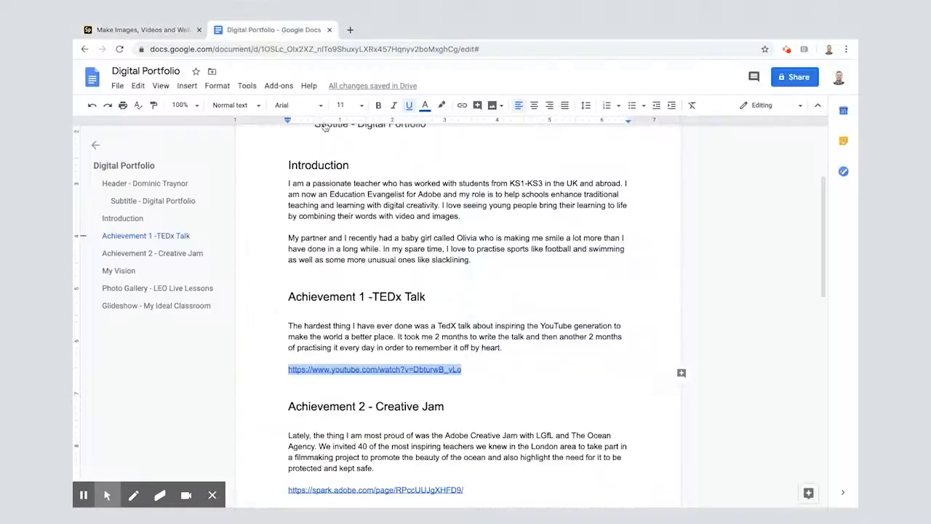
scroll(439, 432, "down", 2)
left_click_drag(377, 275, 444, 275)
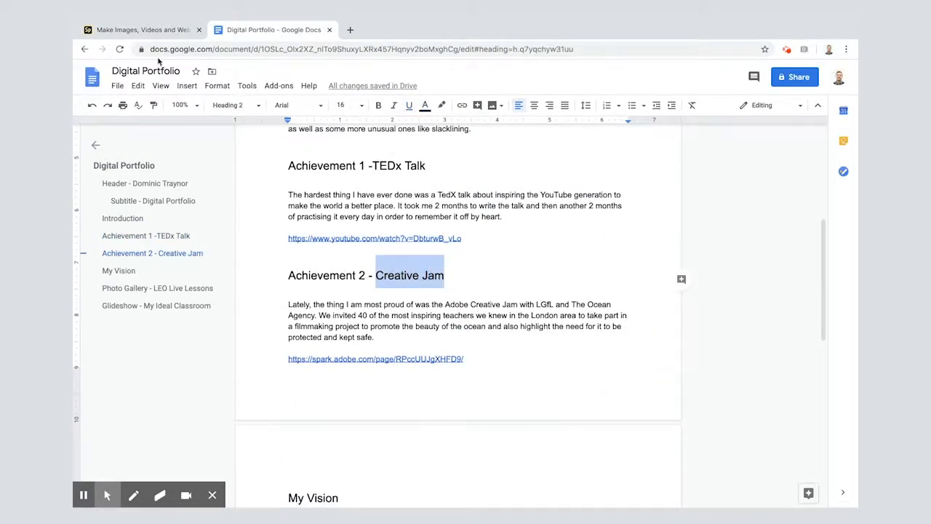
left_click(140, 29)
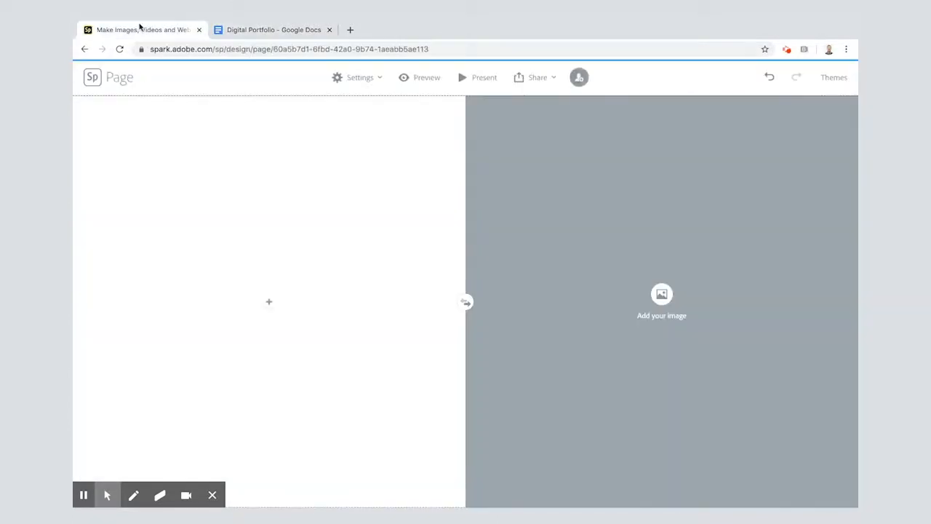
left_click(269, 302)
left_click(249, 268)
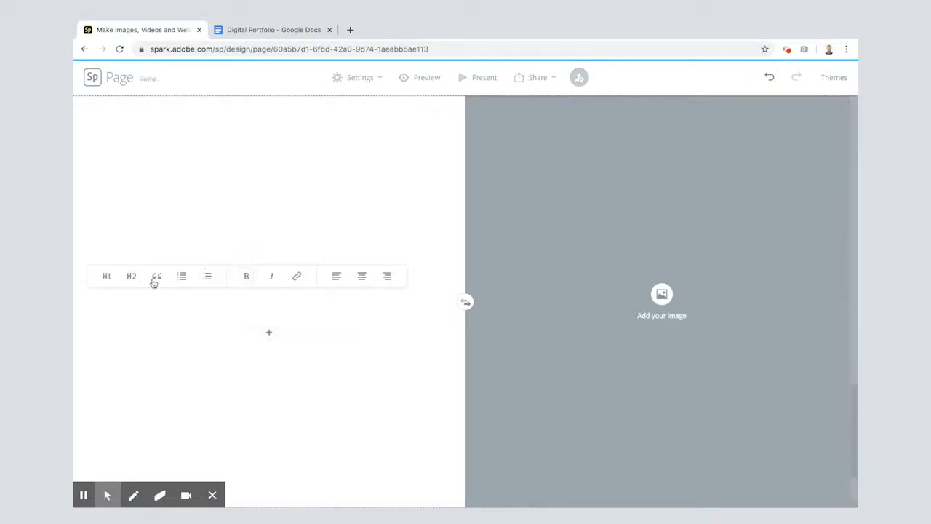
left_click(107, 278)
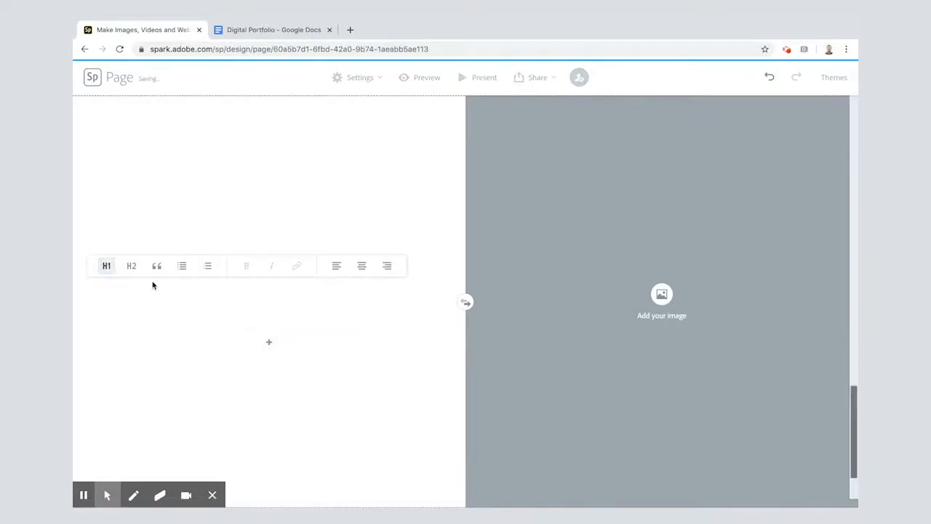
type("Creative Jam")
left_click(246, 291)
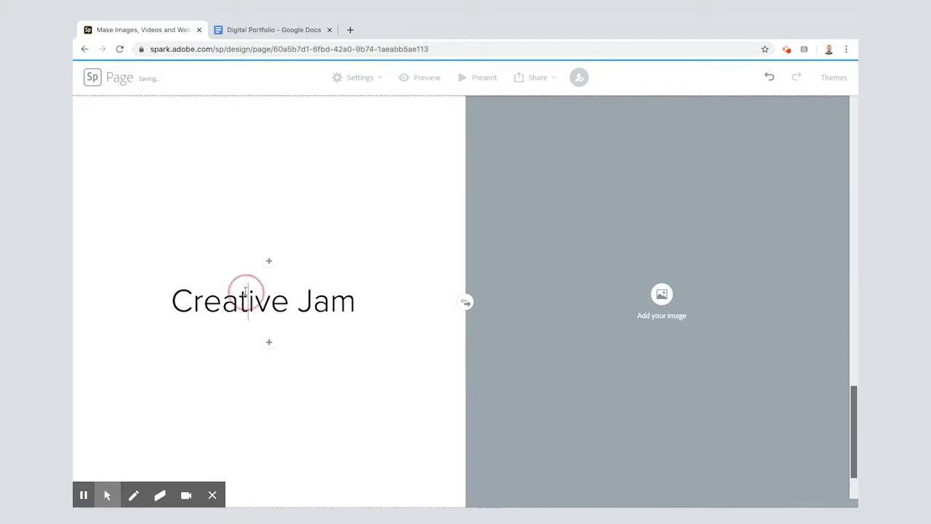
Centre the Creative Jam heading and insert the Achievement 2 paragraph, copied from the Google Docs draft, as text below it
left_click(366, 265)
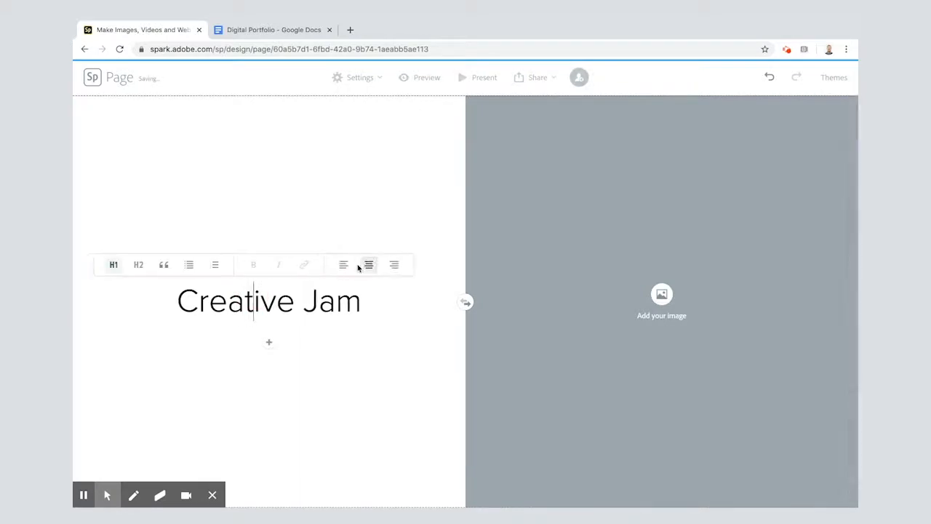
left_click(269, 342)
left_click(251, 313)
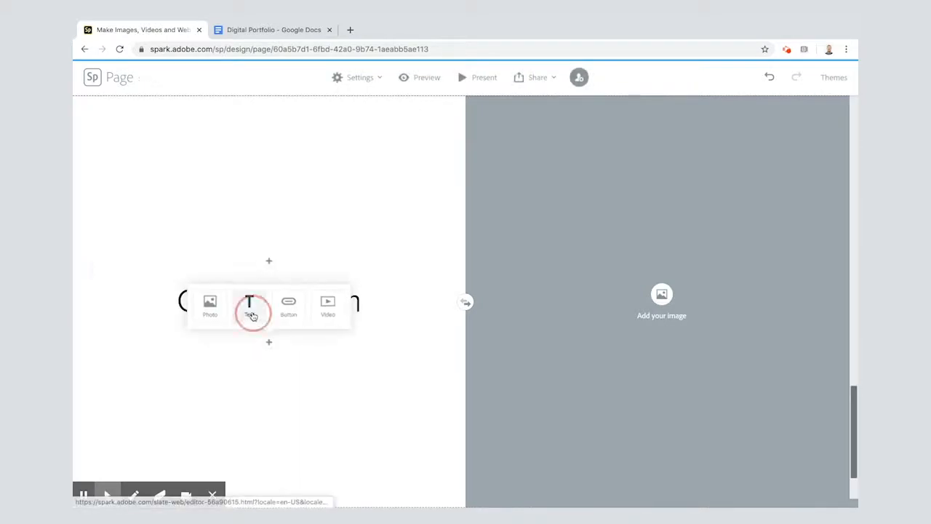
left_click(283, 31)
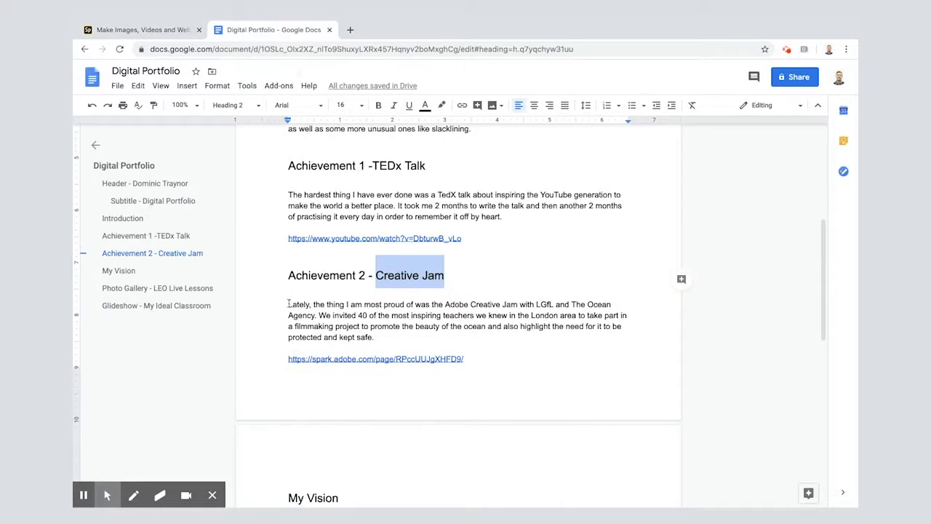
left_click_drag(289, 304, 374, 337)
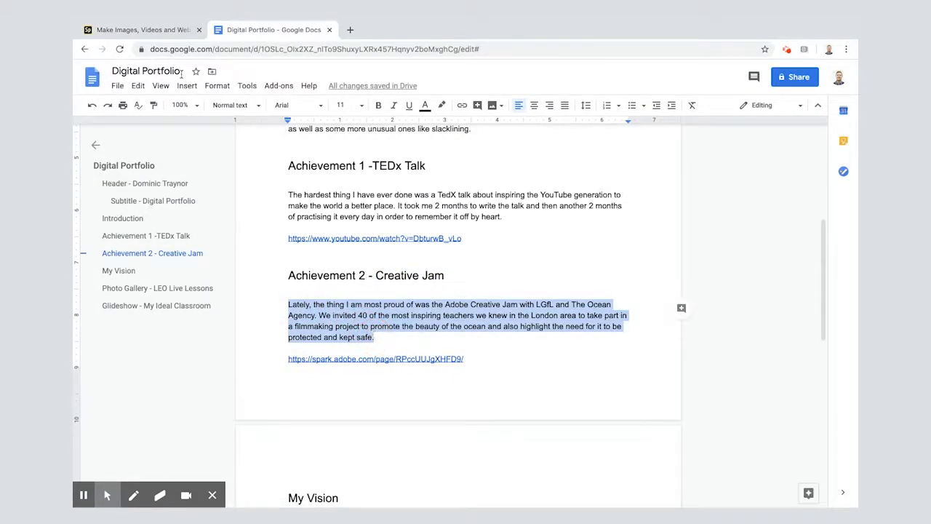
key("ctrl+c")
left_click(139, 30)
key("ctrl+v")
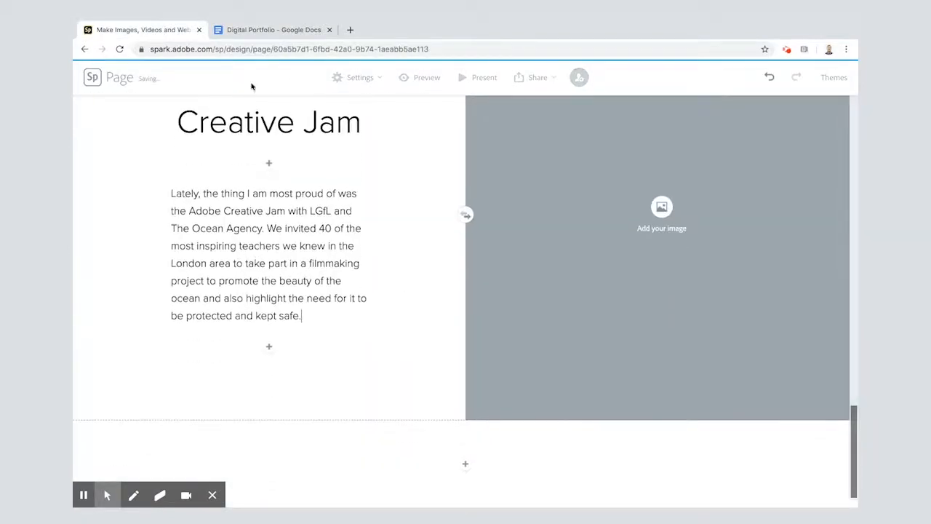
left_click(255, 32)
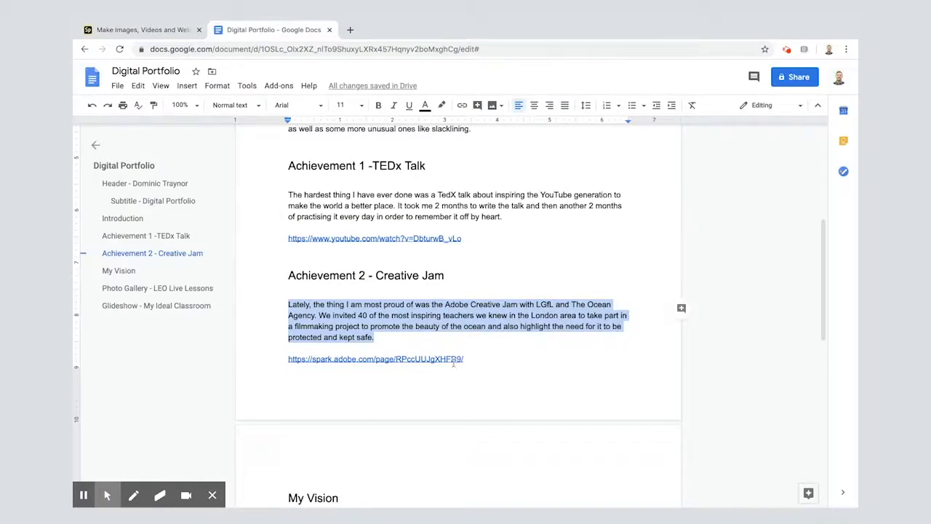
left_click_drag(466, 359, 289, 359)
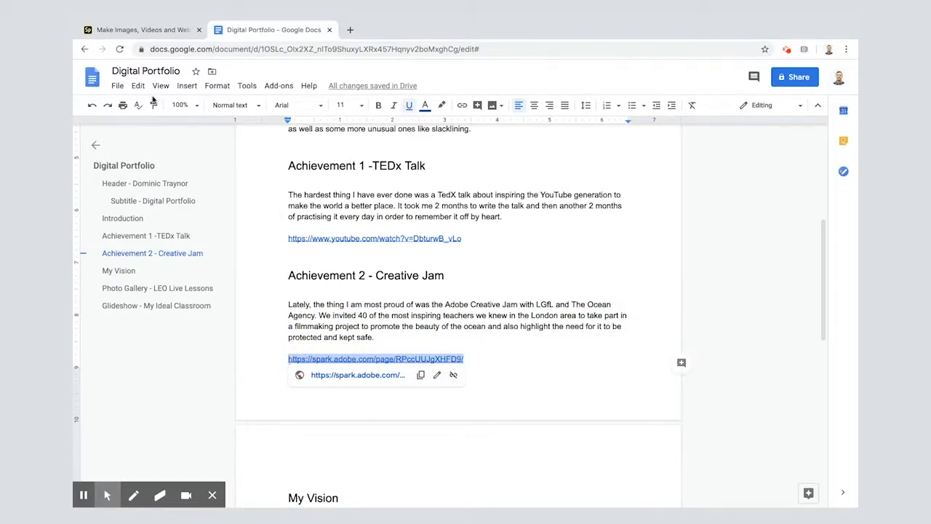
left_click(127, 30)
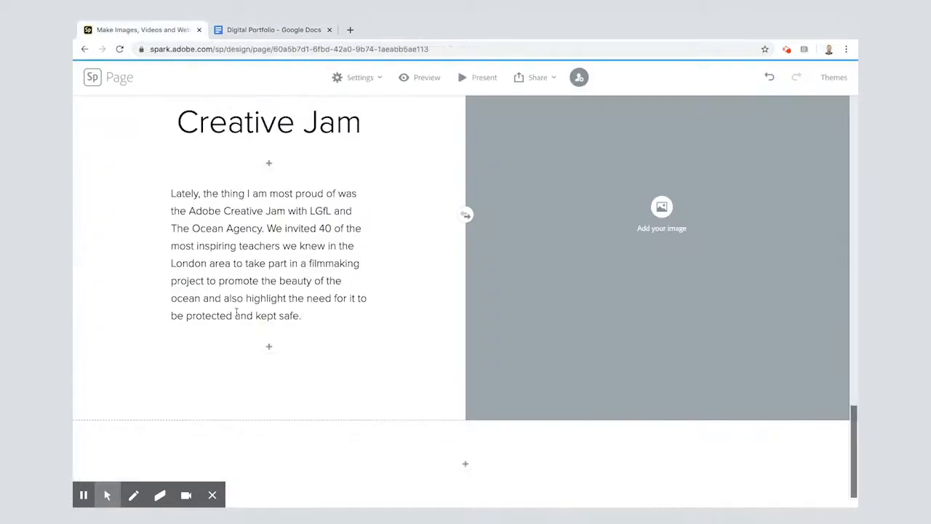
left_click(266, 349)
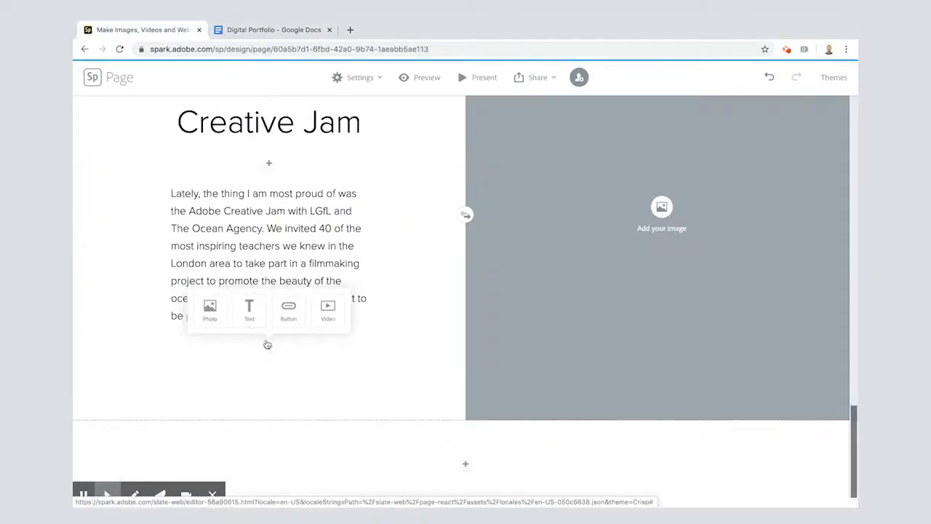
left_click(289, 312)
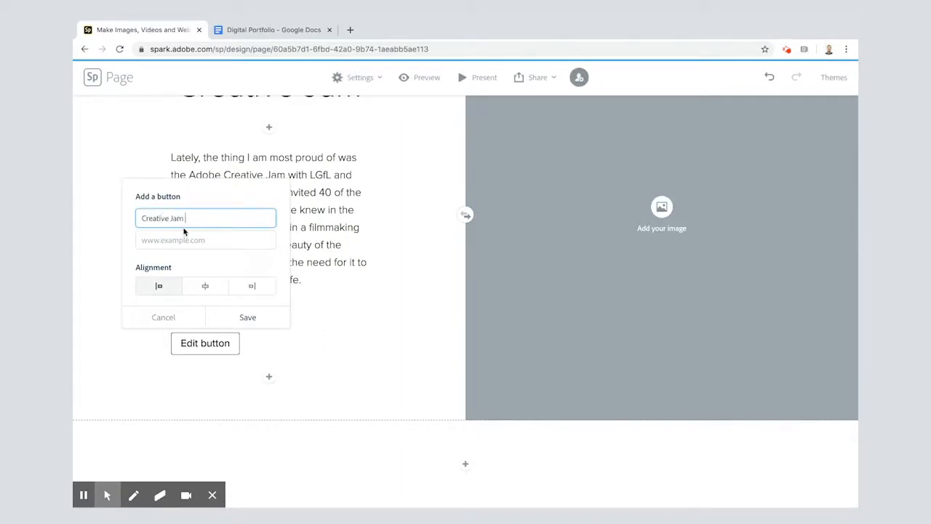
left_click(182, 239)
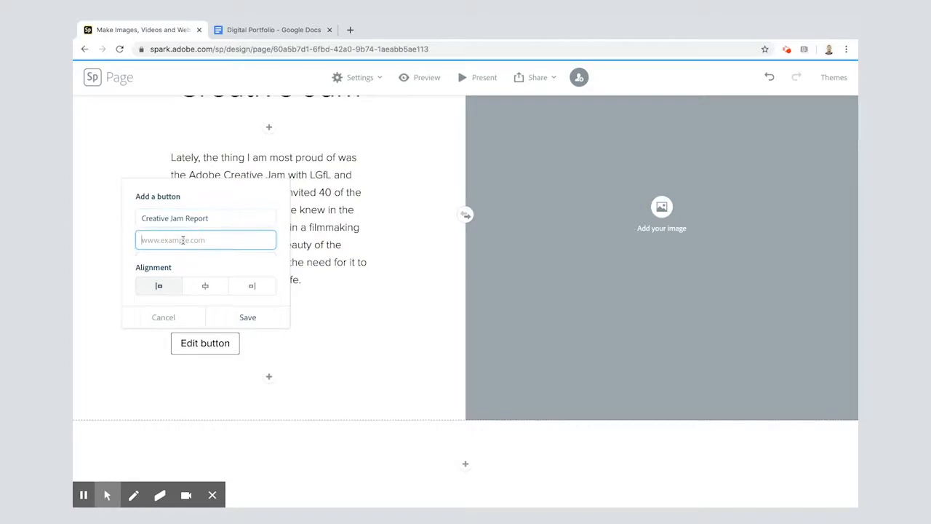
key("ctrl+v")
left_click(202, 288)
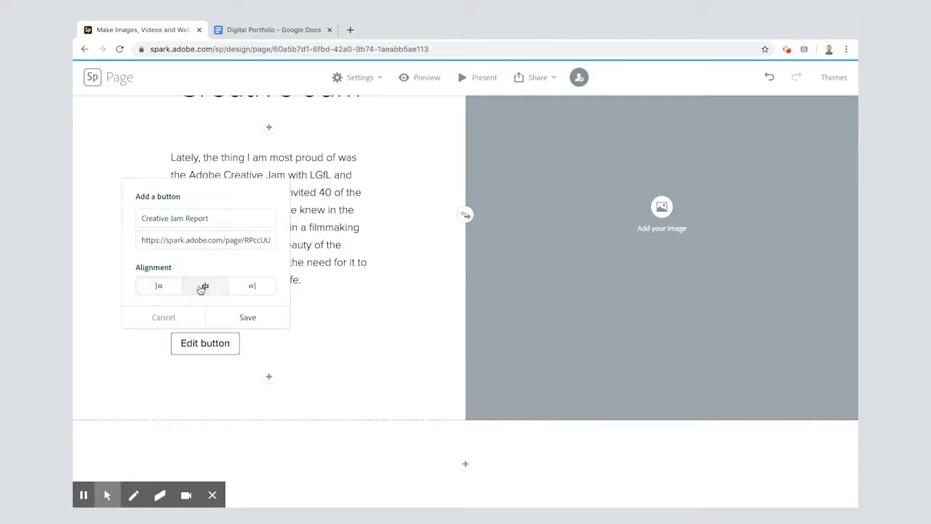
left_click(240, 318)
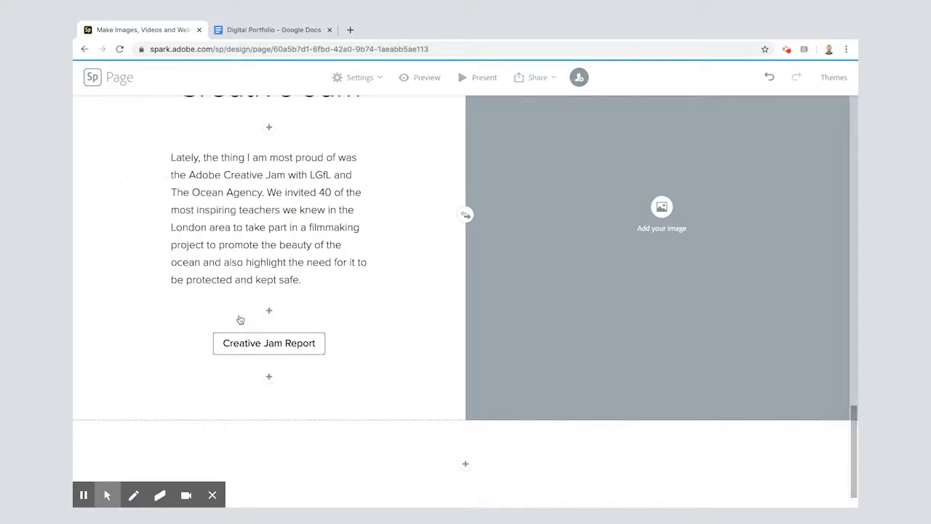
Check the label, link and alignment settings of the Creative Jam Report button
left_click(252, 346)
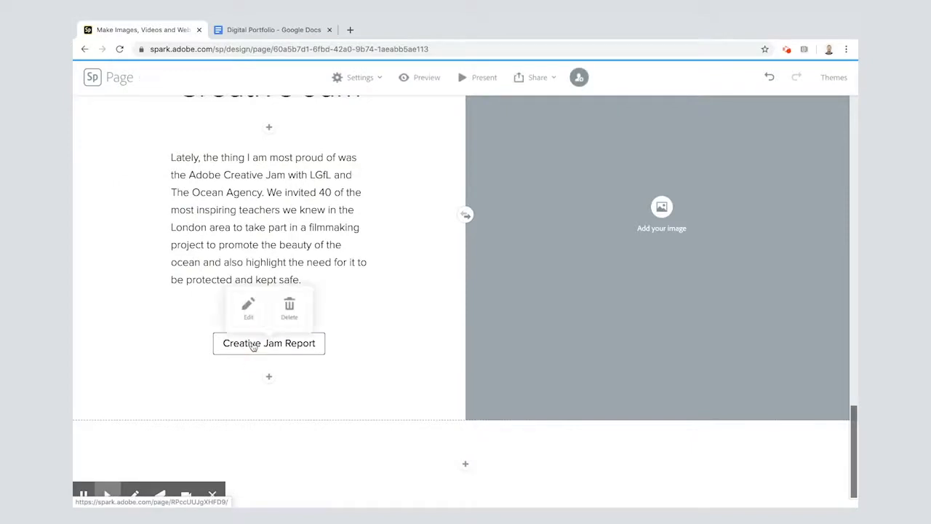
left_click(247, 304)
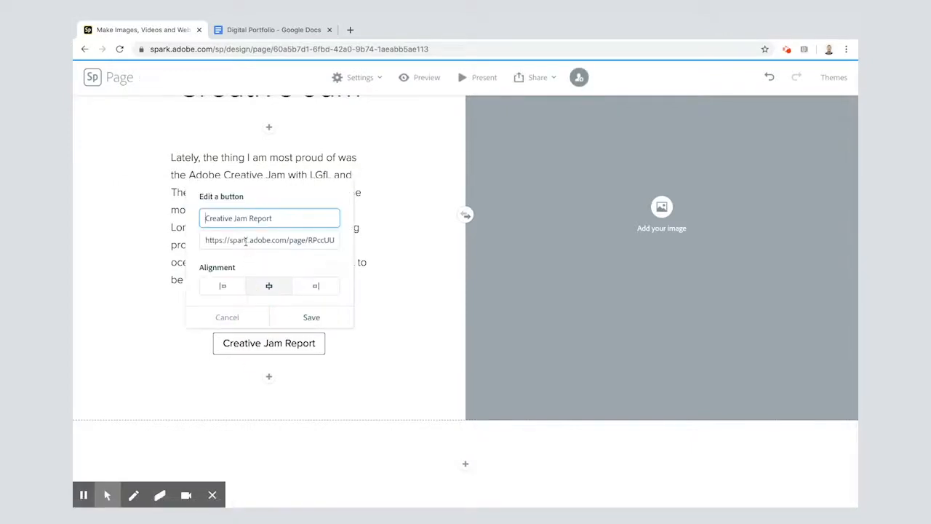
left_click(302, 312)
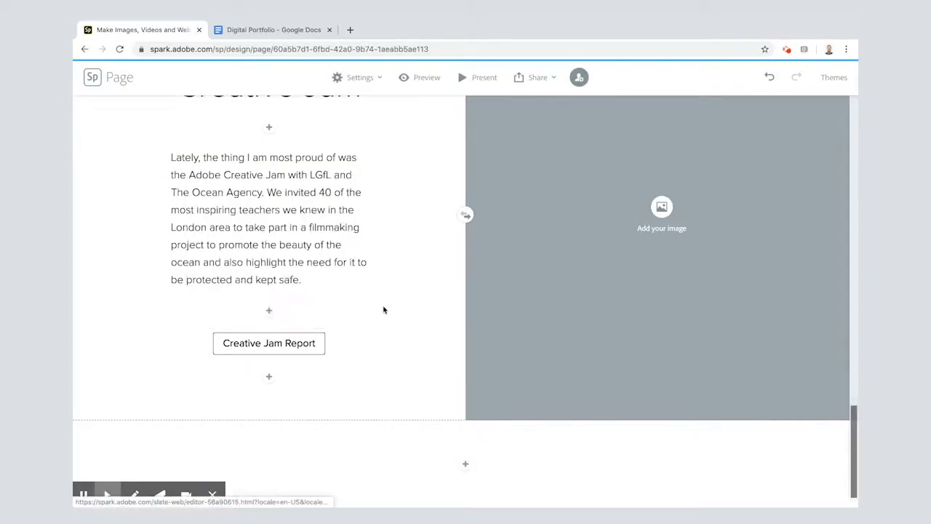
Fill the empty half of the Creative Jam split layout with creative jam.jpg from the Digital Portfolio folder in Google Drive
left_click(650, 204)
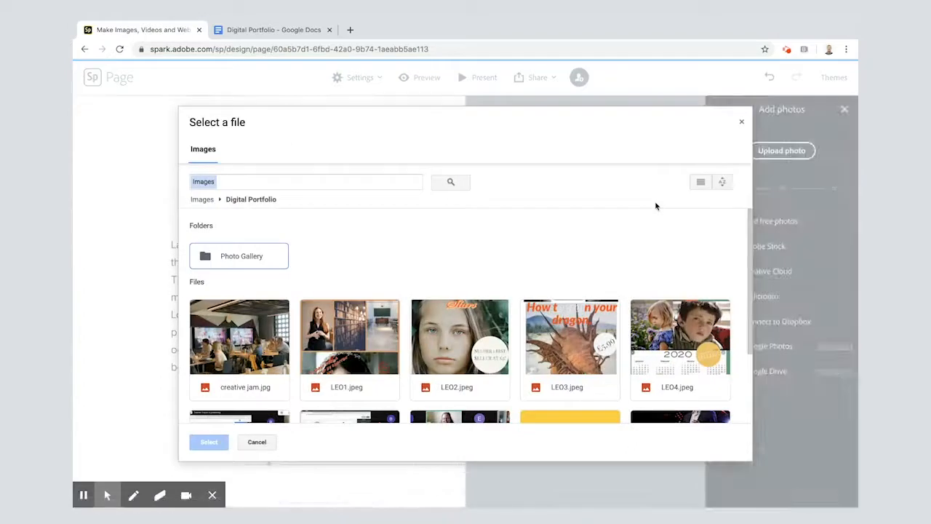
scroll(519, 379, "down", 3)
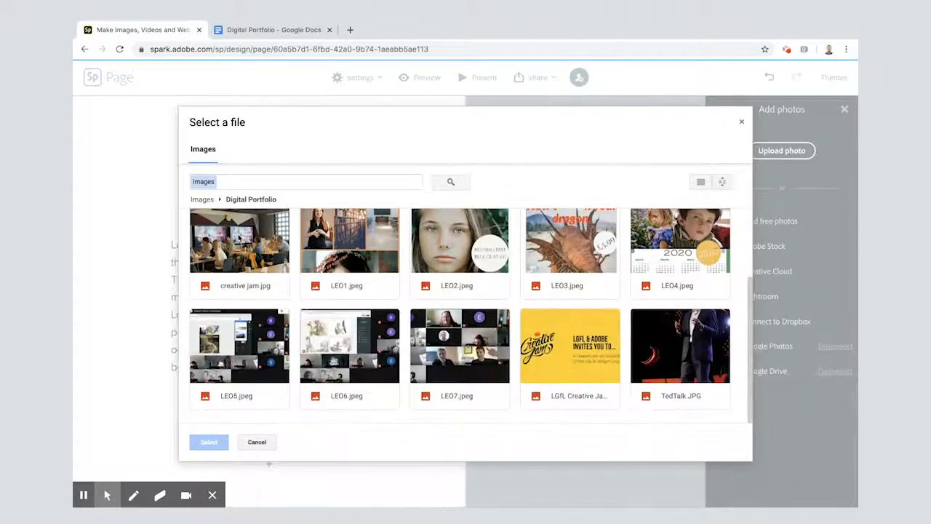
left_click(238, 237)
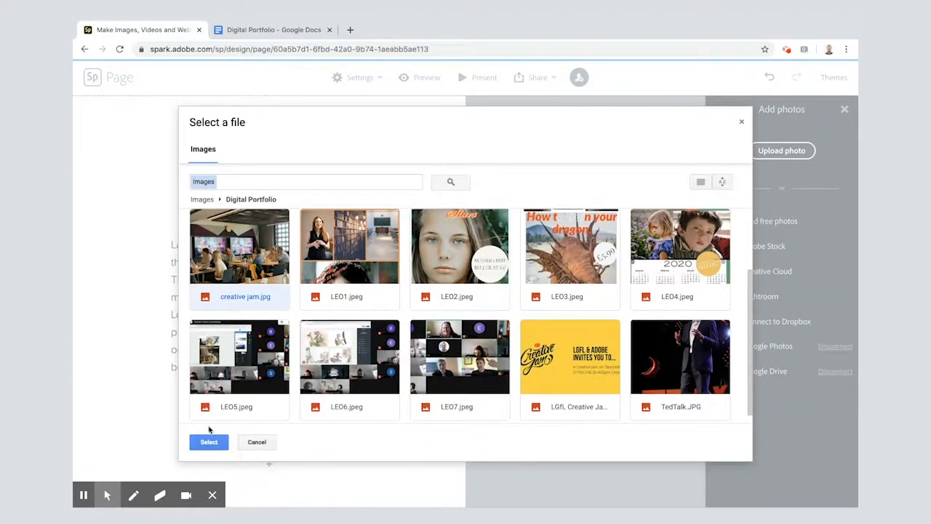
left_click(209, 441)
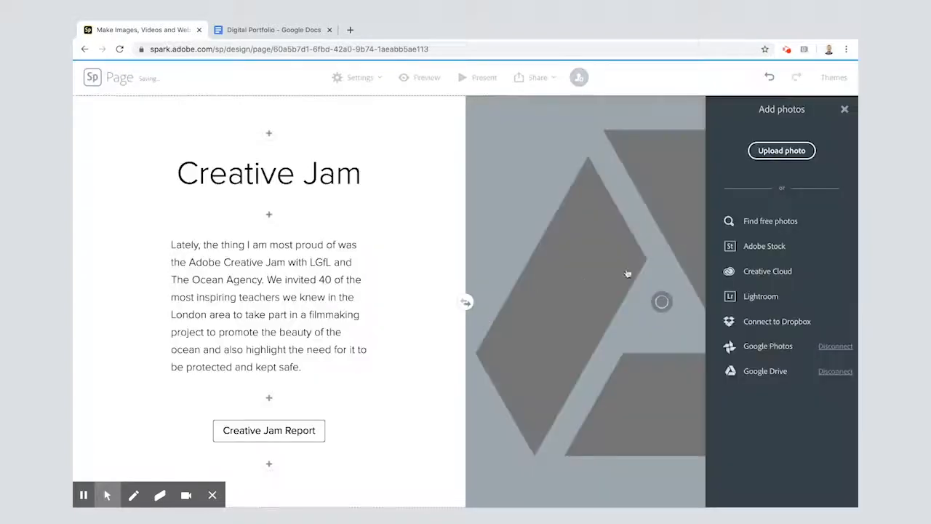
left_click(845, 110)
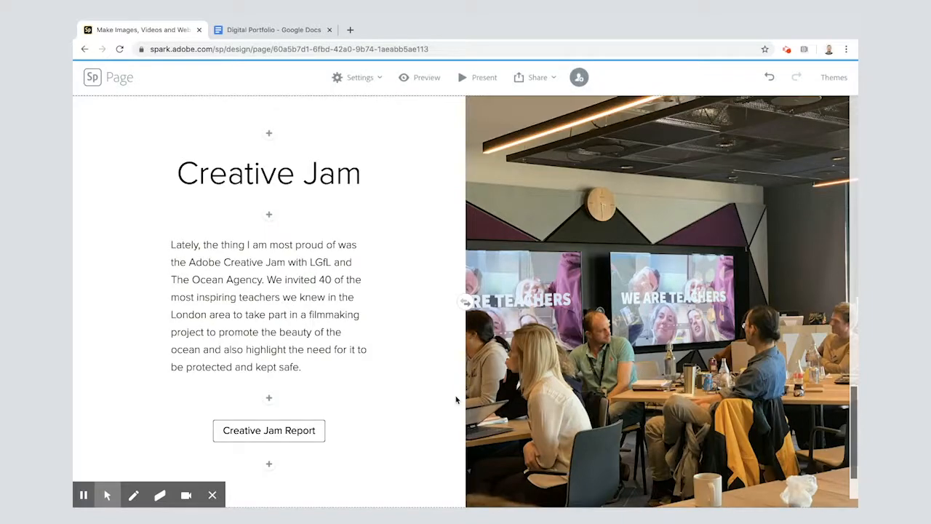
Review the whole page from the title header through the introduction and TEDx Talk to the Creative Jam section
scroll(456, 399, "up", 20)
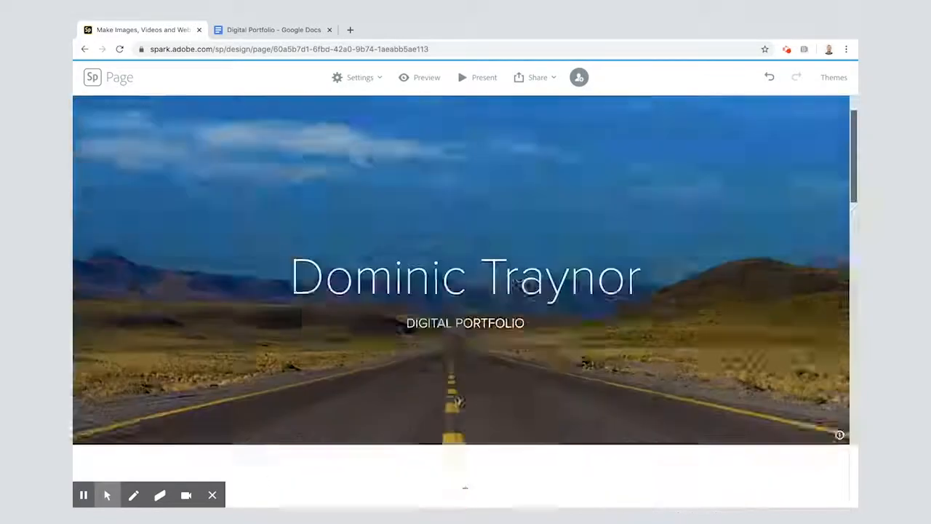
scroll(456, 399, "down", 5)
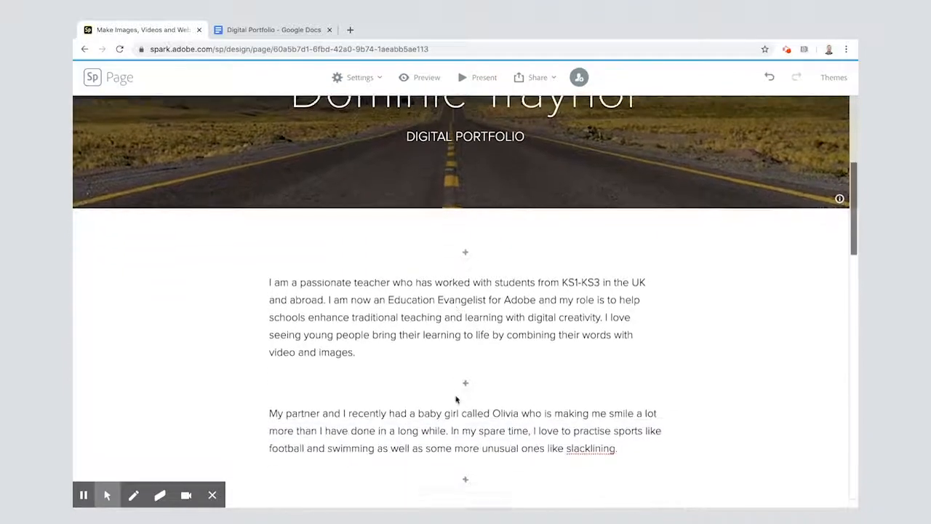
scroll(456, 399, "down", 2)
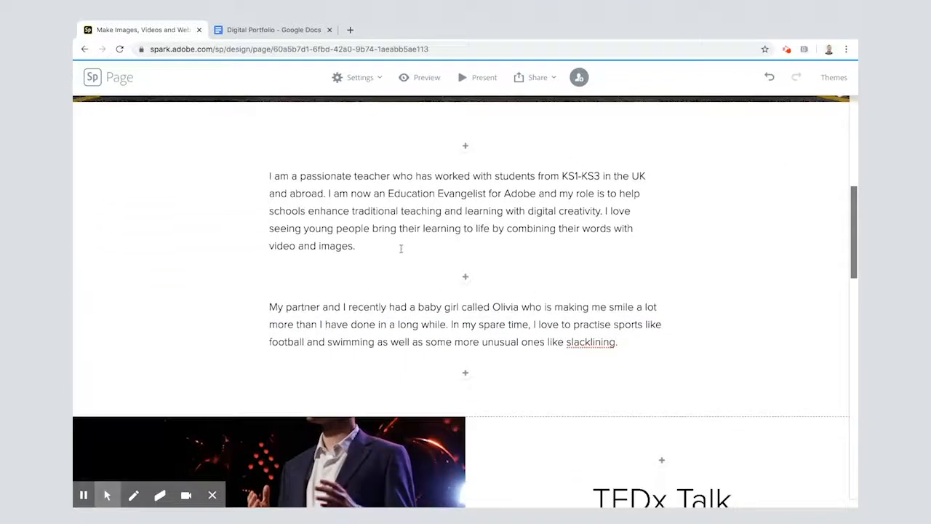
scroll(497, 347, "down", 6)
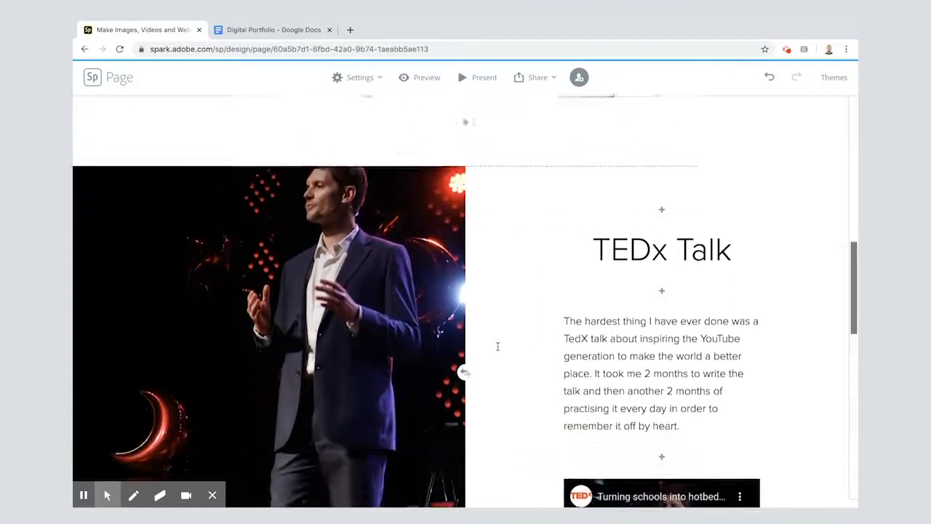
scroll(545, 324, "down", 9)
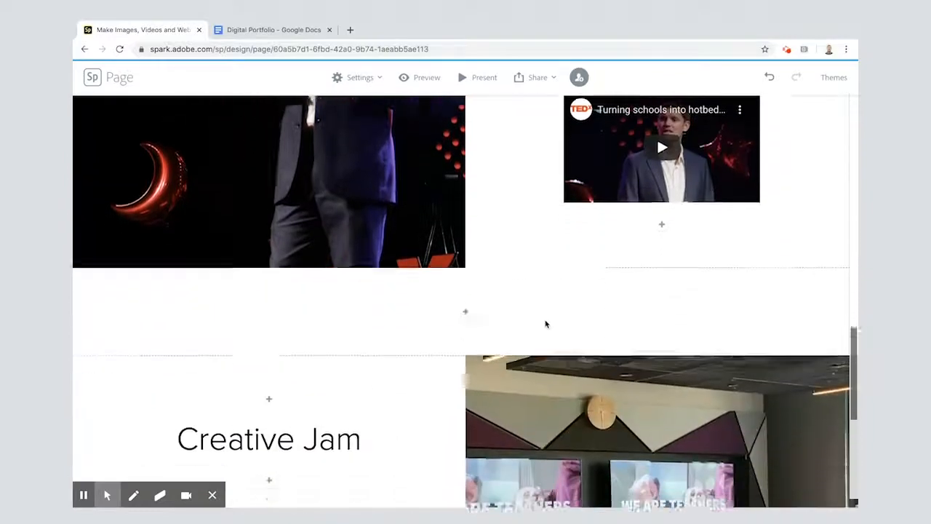
scroll(545, 322, "up", 3)
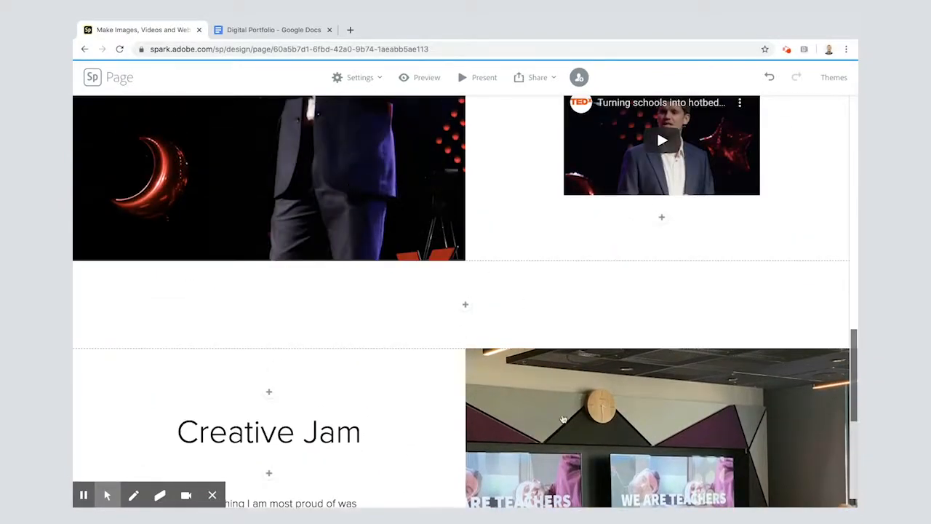
scroll(357, 422, "down", 7)
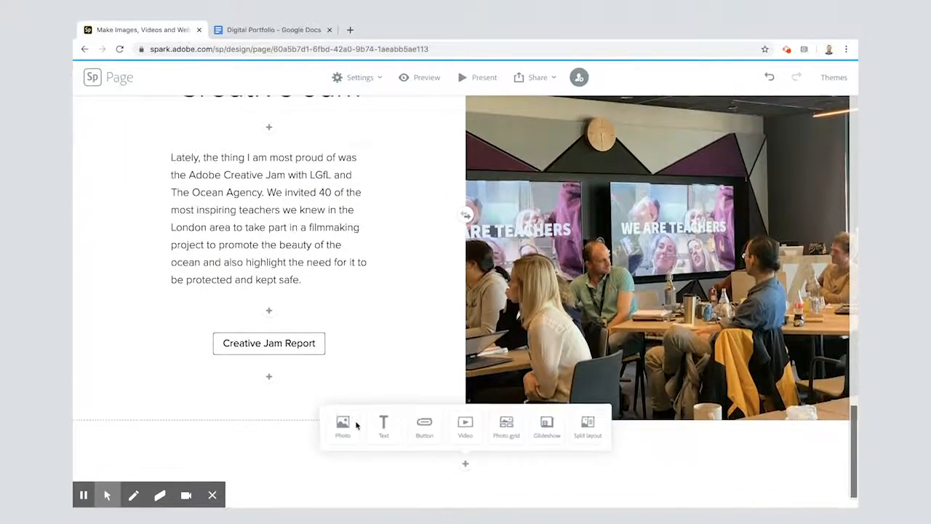
Copy "My Vision" from the Google Docs draft and insert it as a centred H1 heading below the Creative Jam section
left_click(258, 27)
scroll(342, 299, "down", 5)
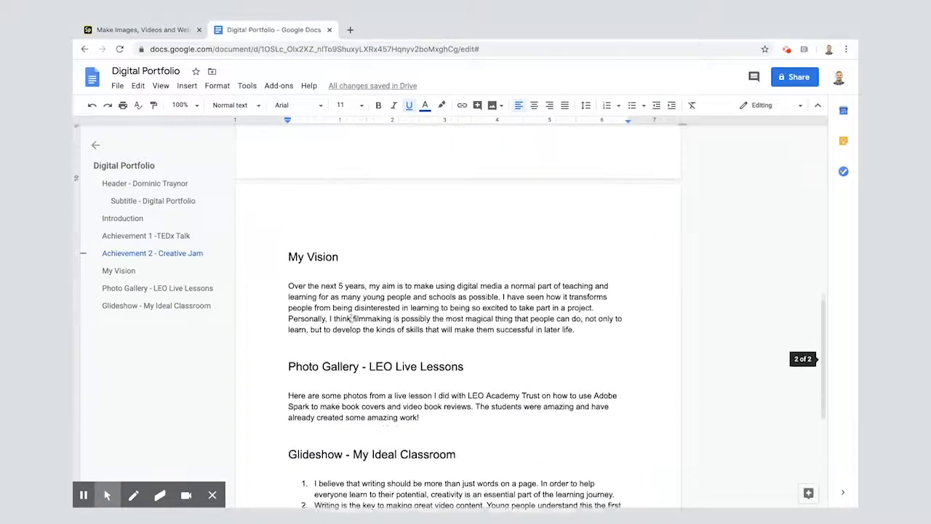
left_click_drag(289, 251, 340, 252)
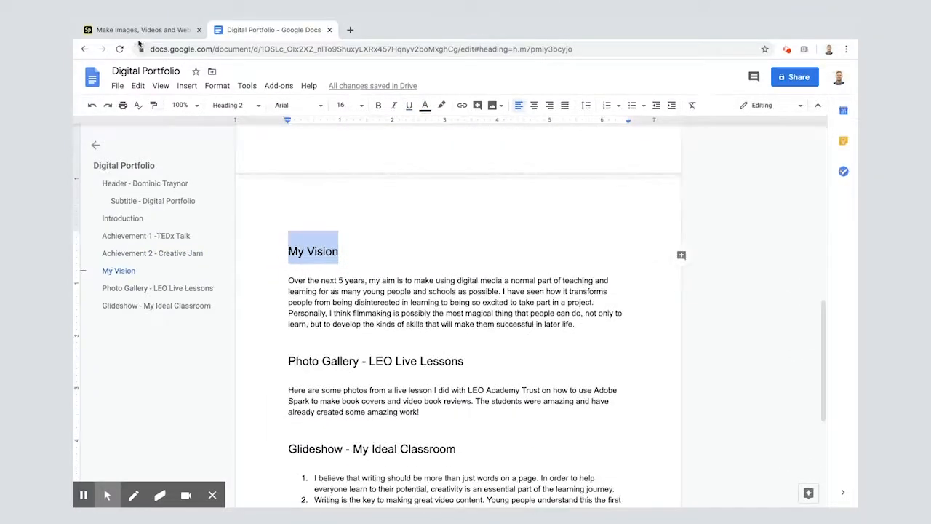
left_click(142, 29)
scroll(347, 324, "up", 1)
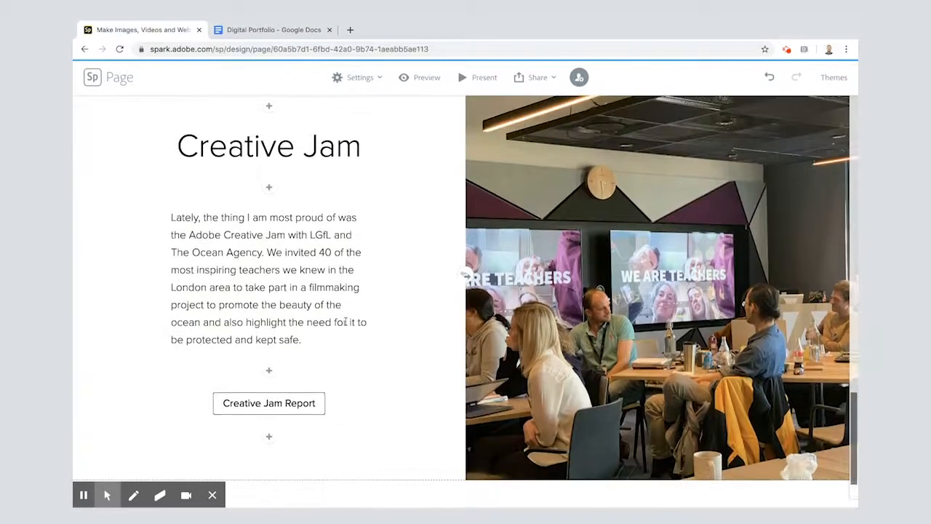
scroll(347, 325, "down", 1)
left_click(383, 430)
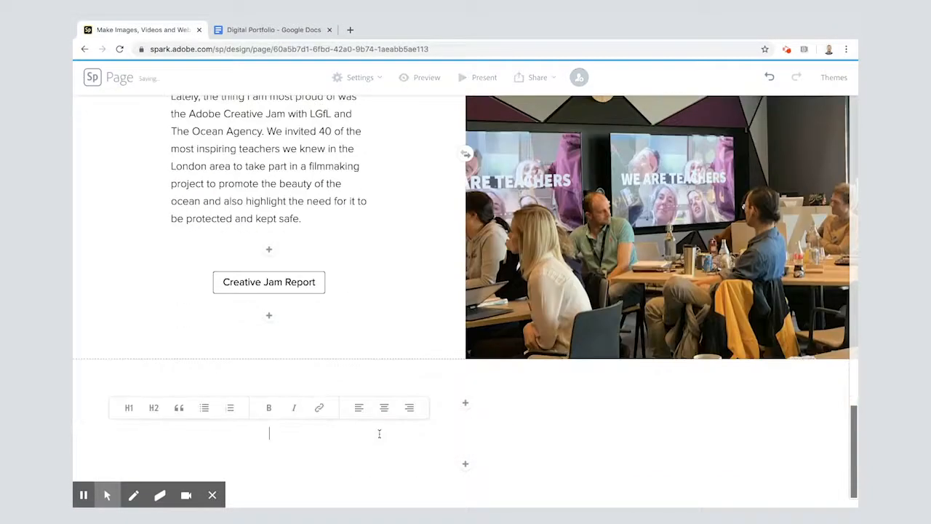
left_click(128, 408)
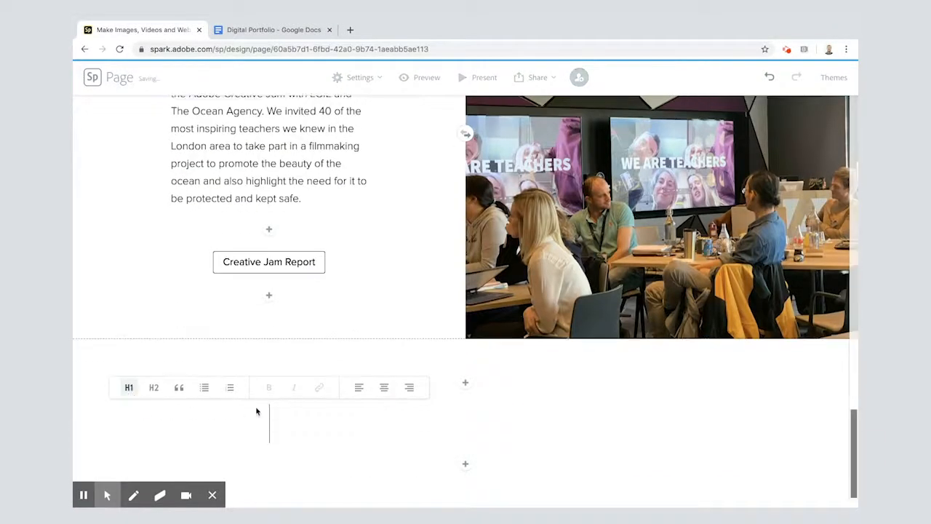
left_click(384, 390)
type("My Vision")
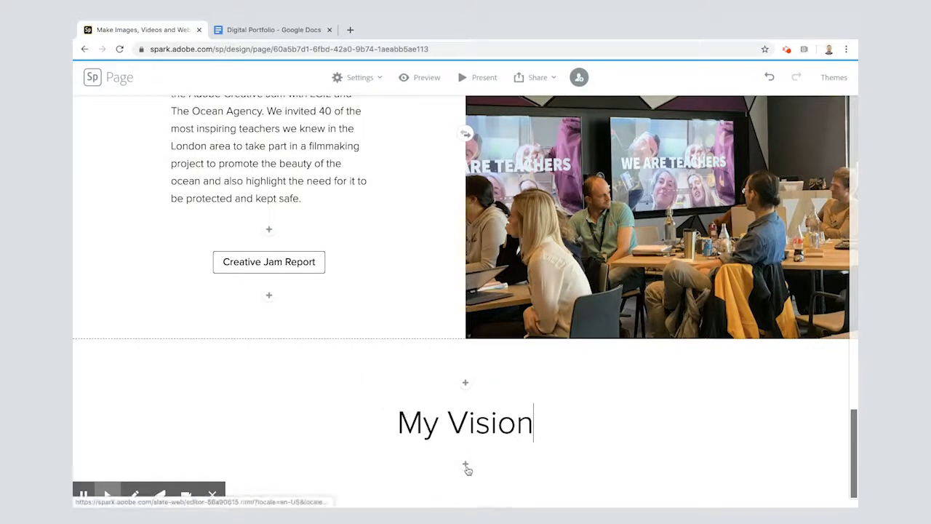
Copy the vision paragraph from the Google Docs draft and insert it as a quote below the My Vision heading
left_click(246, 32)
scroll(333, 416, "down", 1)
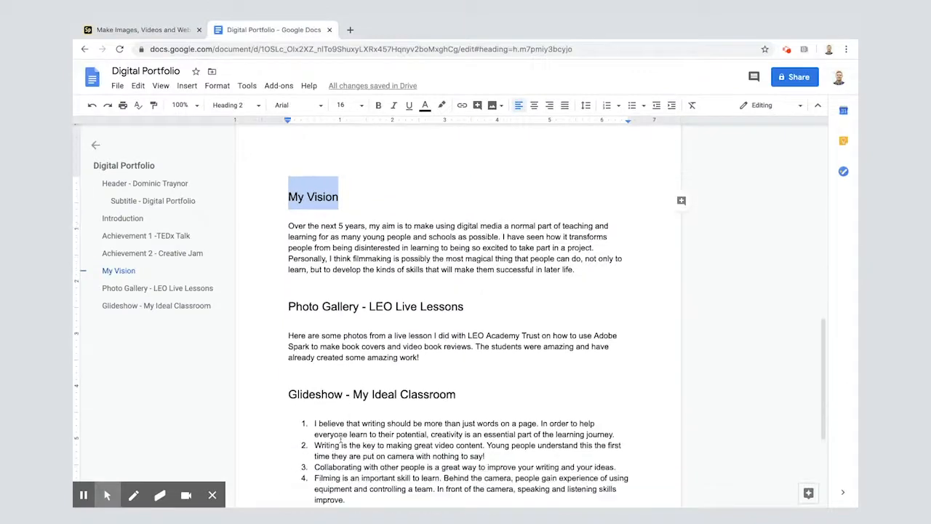
left_click_drag(287, 225, 589, 270)
key("ctrl+c")
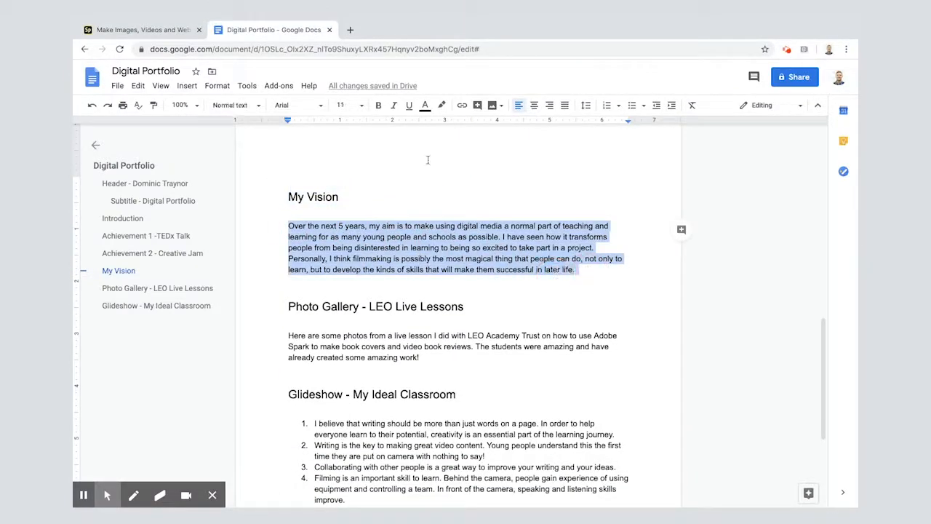
left_click(136, 30)
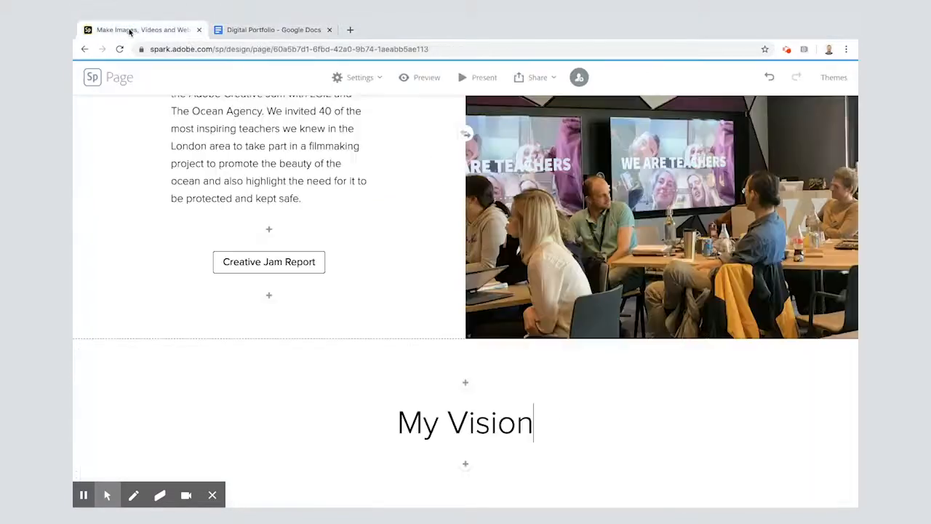
left_click(462, 460)
left_click(380, 427)
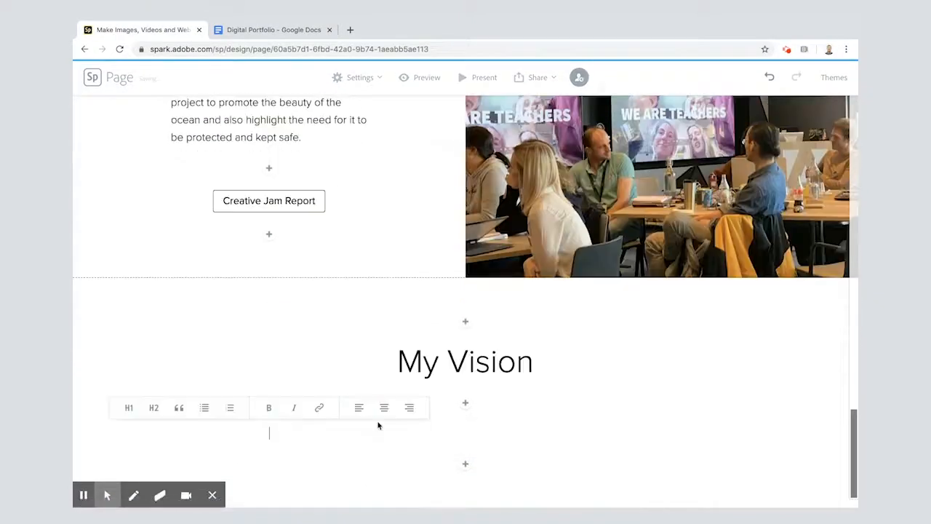
left_click(180, 410)
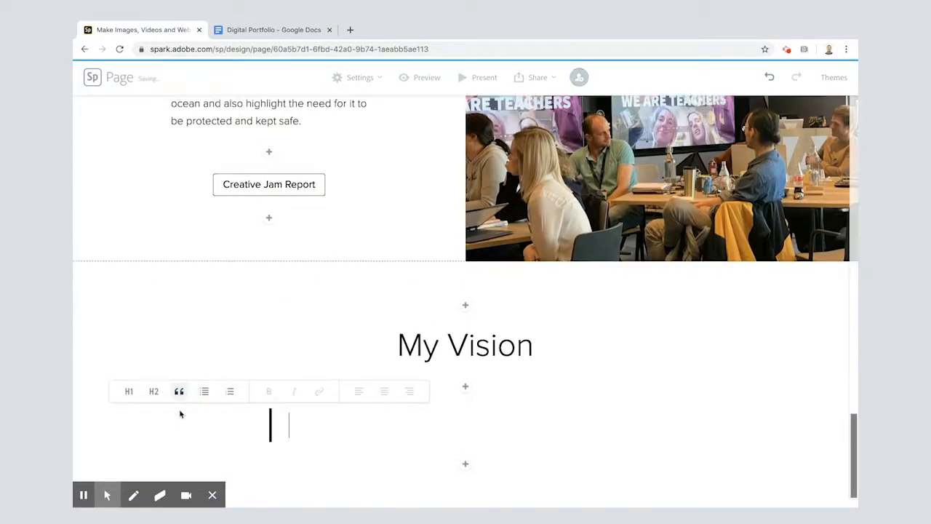
key("ctrl+v")
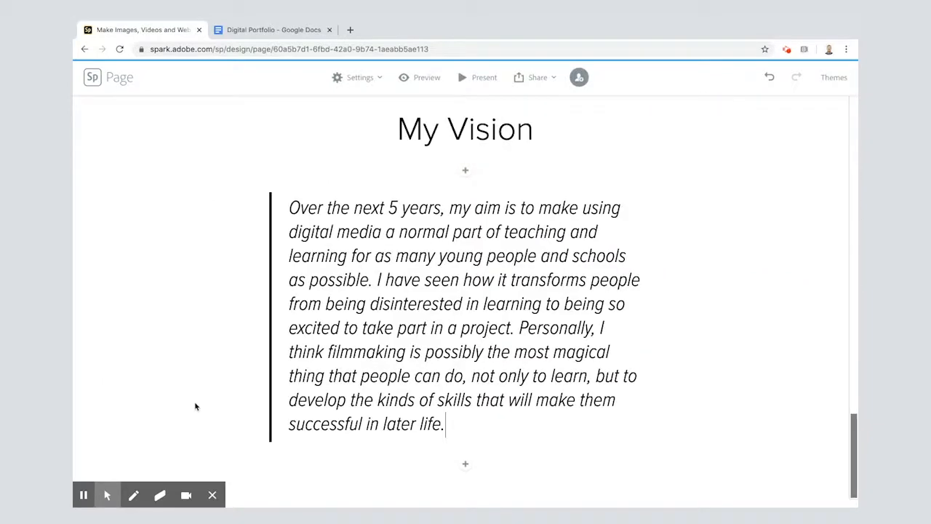
Try the Baldwin theme on the Creative Jam and My Vision sections, and switch back to the Crisp theme
left_click(832, 80)
scroll(793, 297, "down", 2)
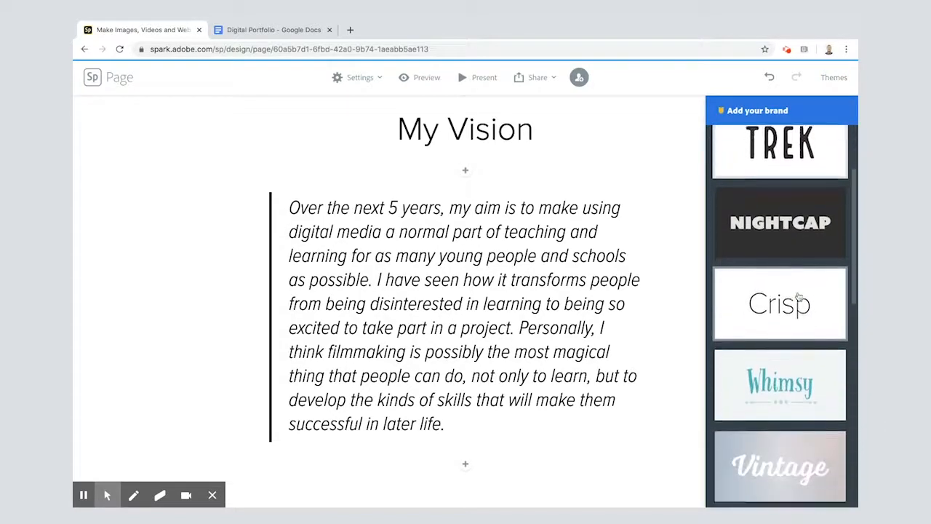
scroll(798, 296, "down", 3)
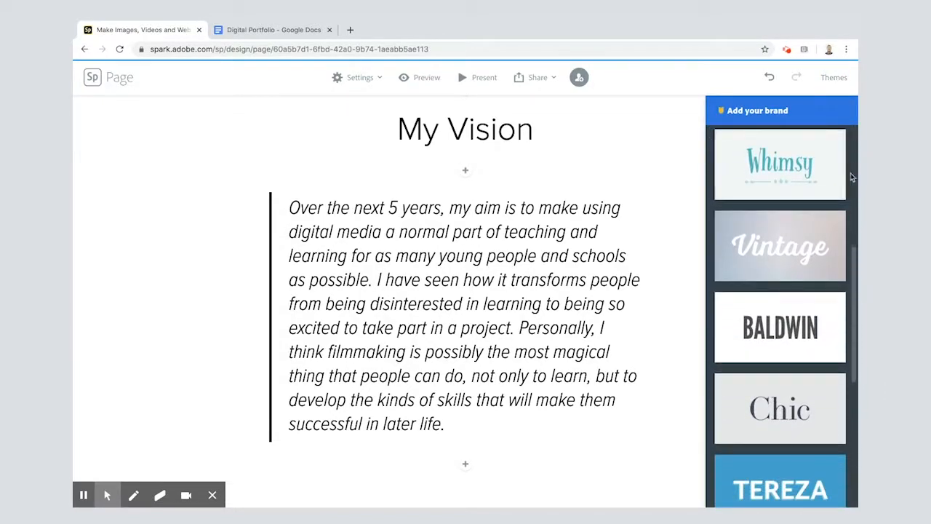
left_click(782, 330)
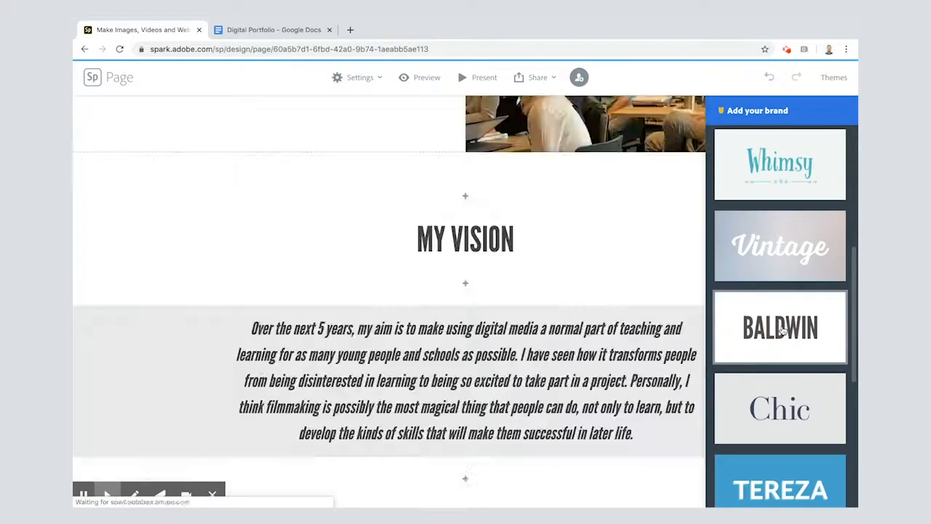
scroll(598, 318, "up", 5)
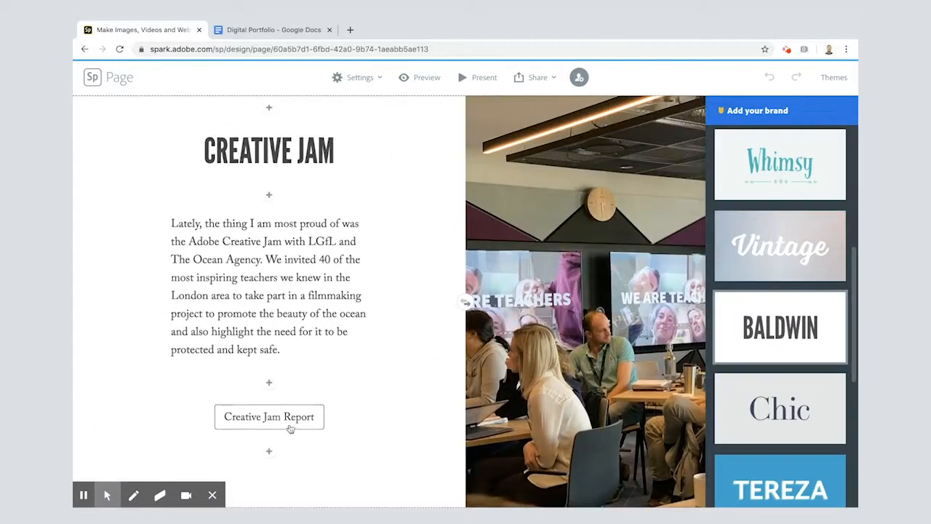
scroll(539, 356, "down", 5)
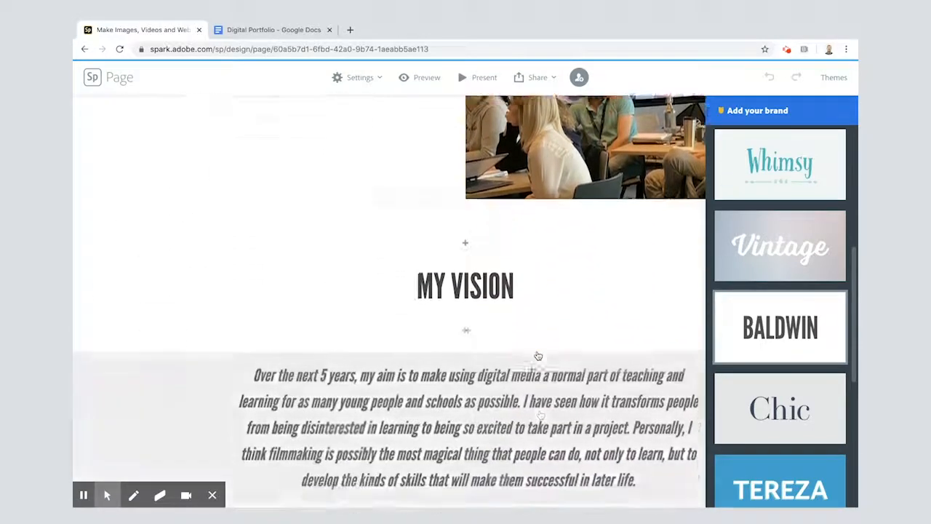
scroll(538, 356, "down", 1)
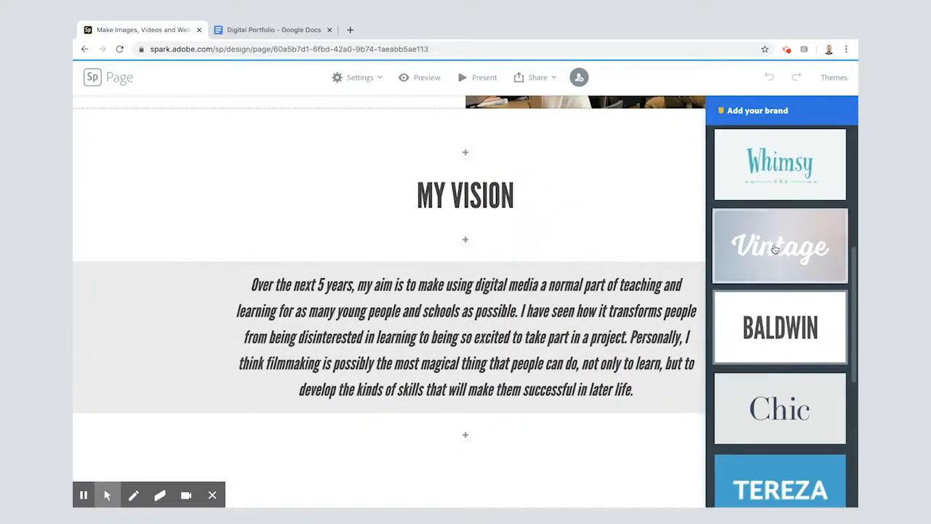
scroll(775, 249, "up", 3)
left_click(780, 207)
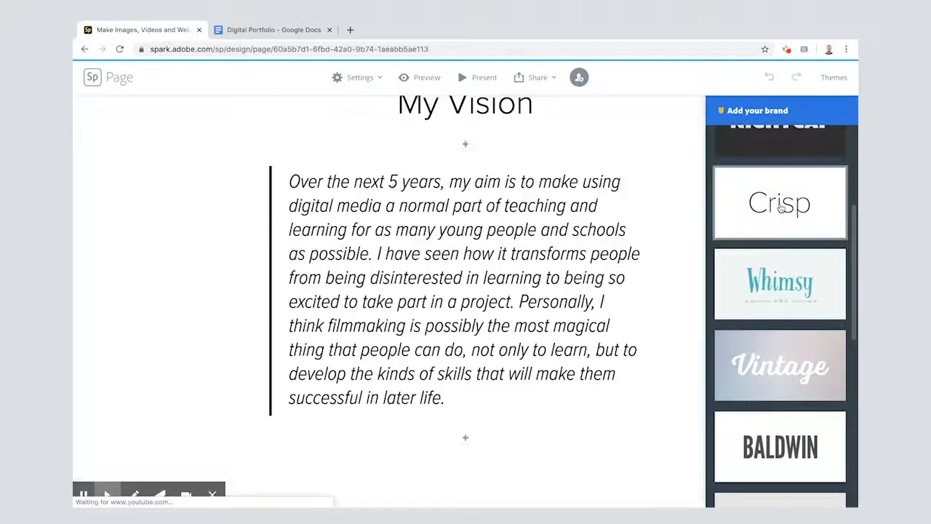
Try the Nightcap theme and review the Creative Jam and My Vision sections in it
scroll(769, 221, "up", 2)
left_click(769, 219)
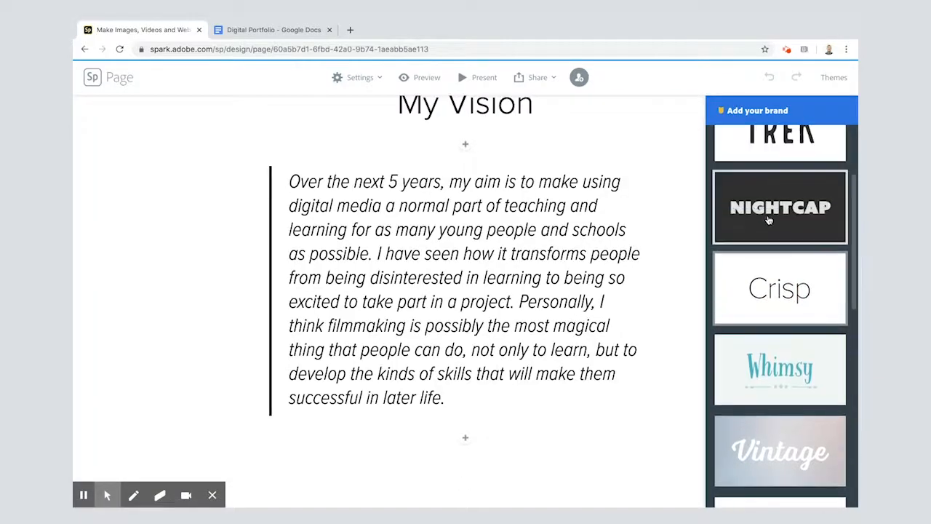
scroll(620, 235, "up", 5)
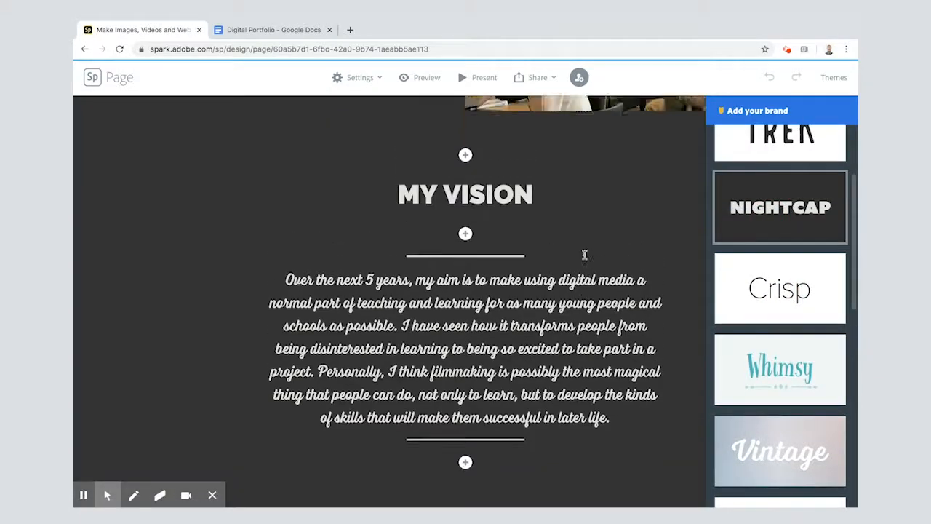
scroll(584, 254, "down", 2)
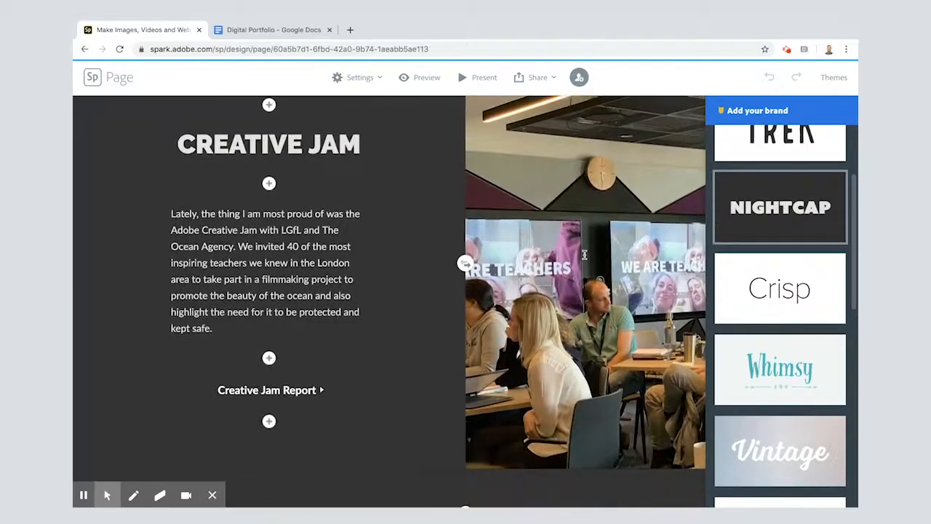
scroll(584, 253, "up", 2)
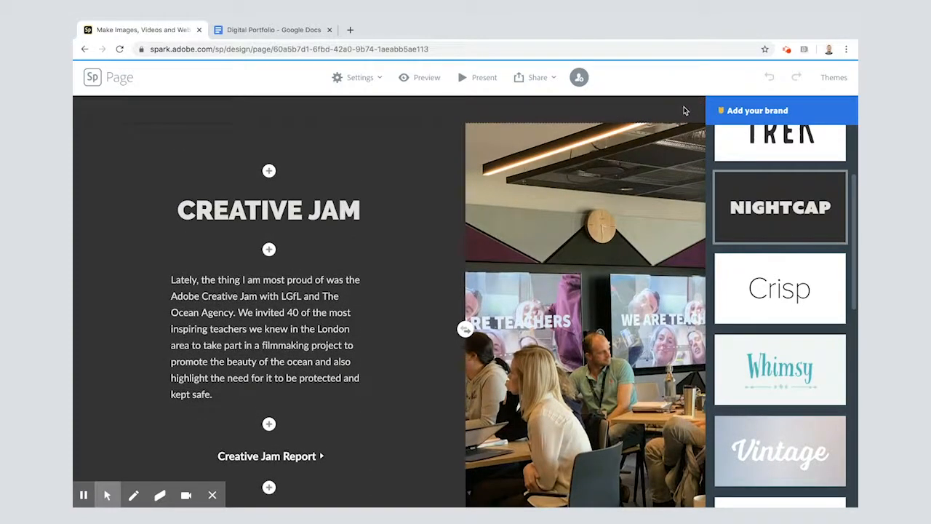
left_click(834, 78)
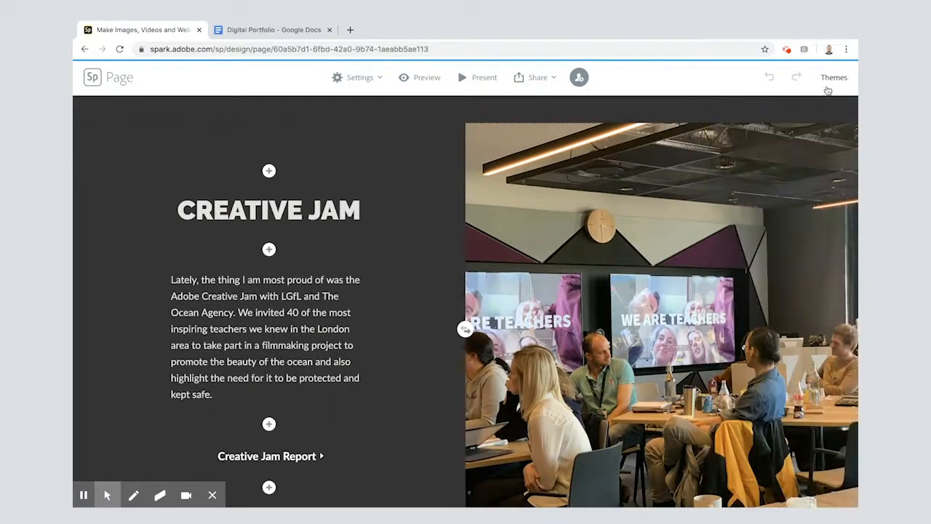
scroll(566, 361, "down", 3)
scroll(566, 362, "down", 4)
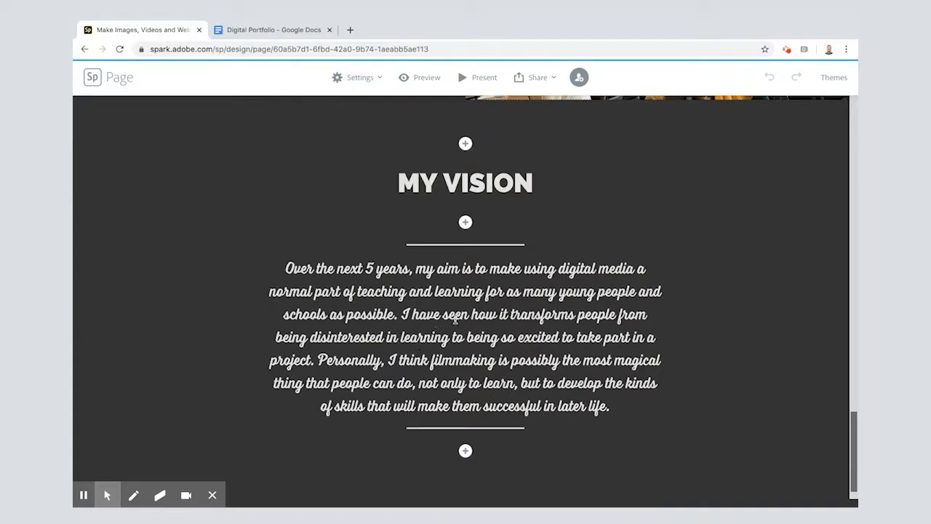
Apply the Trek theme to the page and close the theme choices
left_click(830, 79)
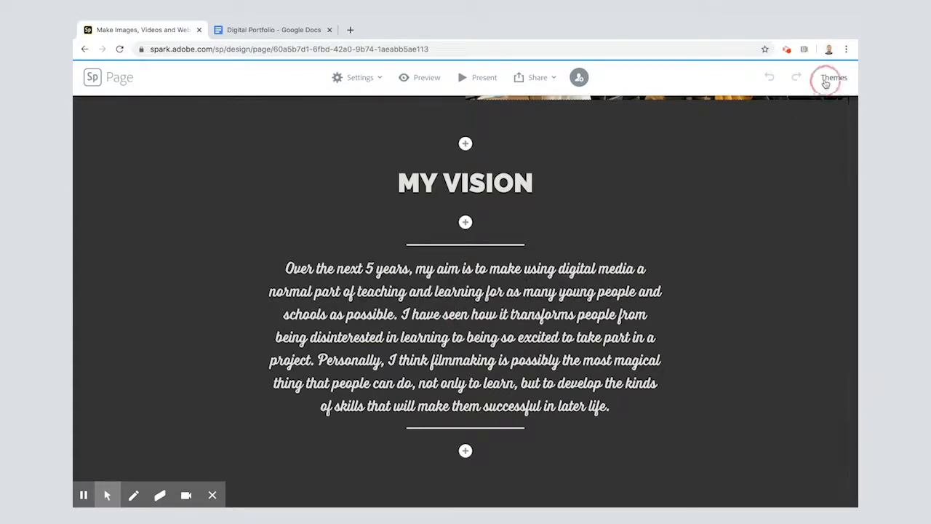
scroll(777, 366, "up", 2)
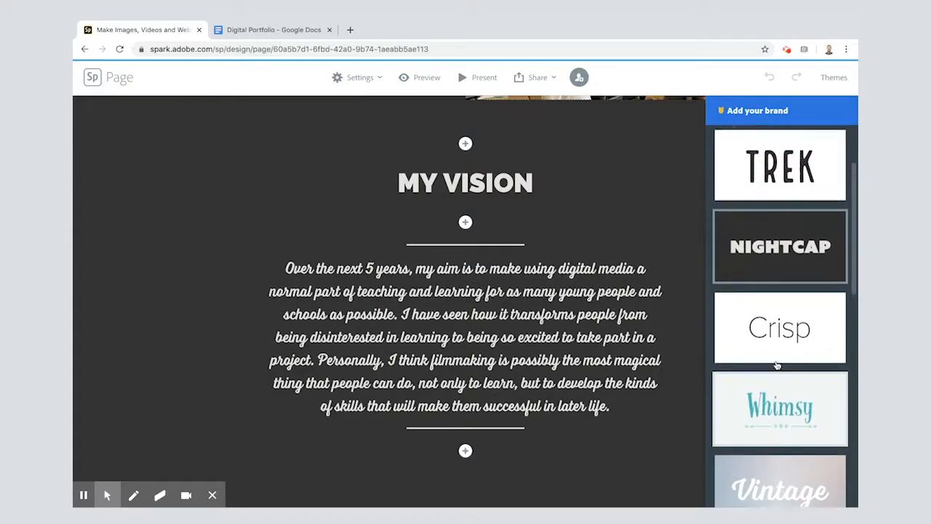
left_click(778, 186)
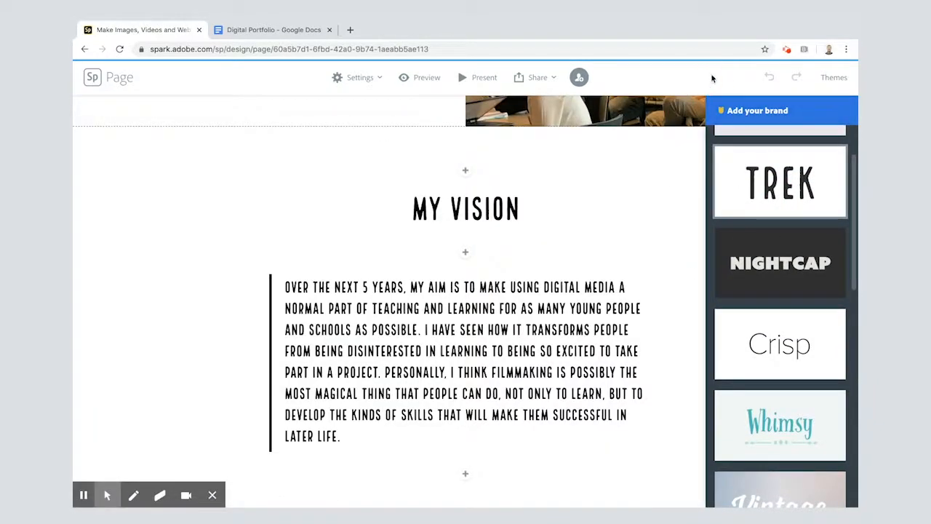
left_click(834, 77)
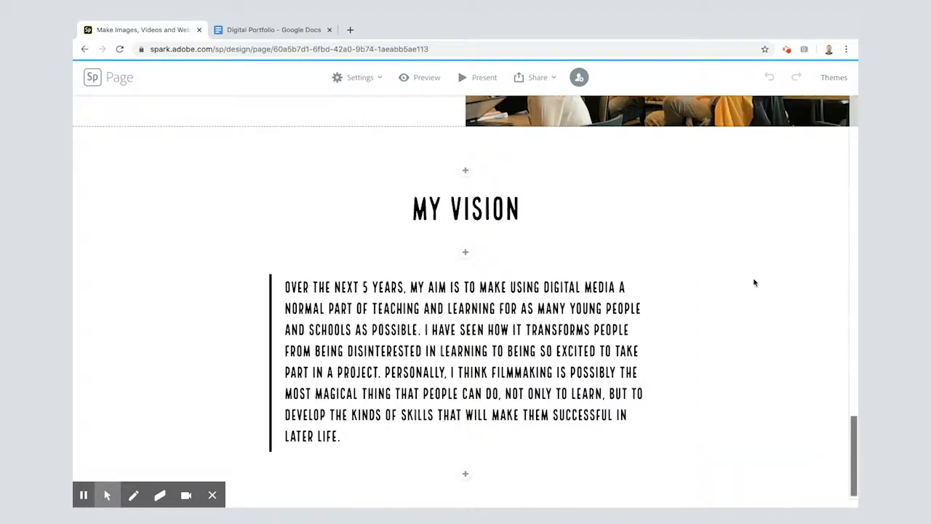
Copy "LEO Live Lessons" from the Google Docs draft and insert it as a centred H1 heading below the vision quote
scroll(755, 282, "down", 1)
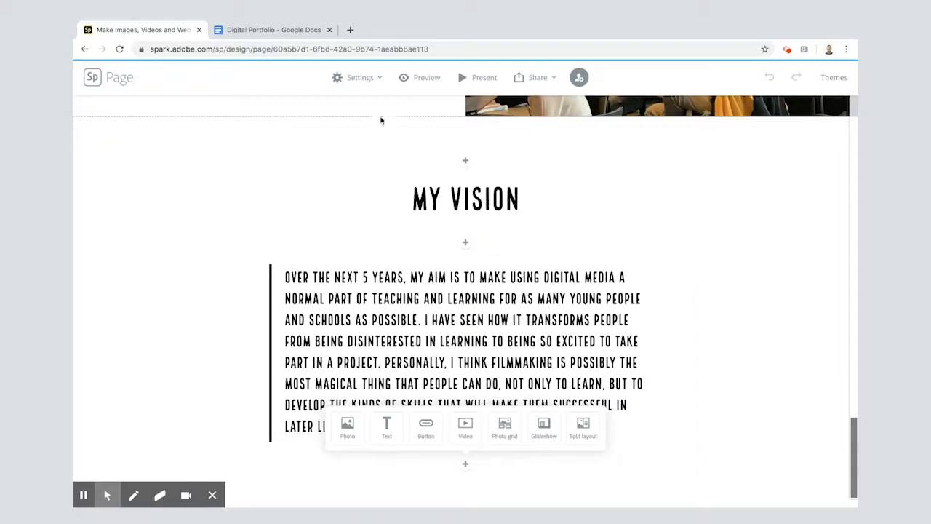
left_click(278, 32)
scroll(346, 295, "down", 1)
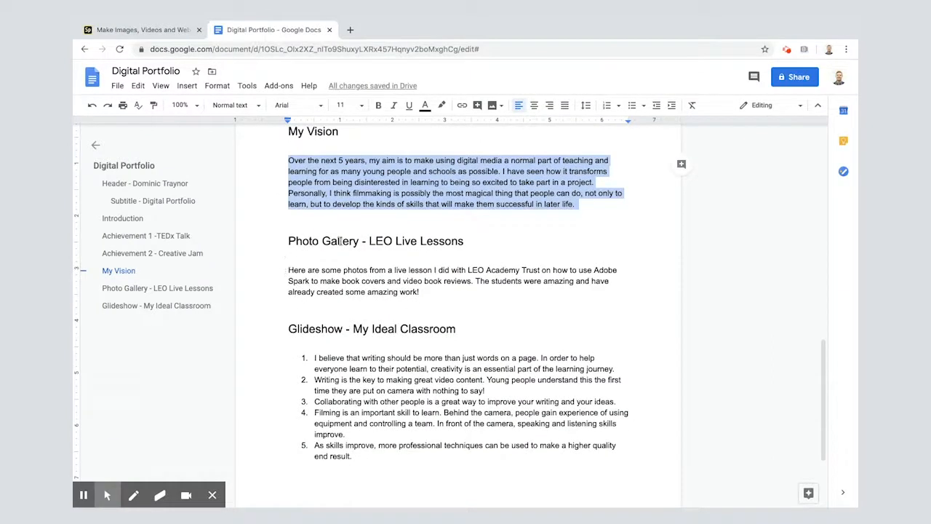
left_click_drag(368, 241, 462, 241)
key("ctrl+c")
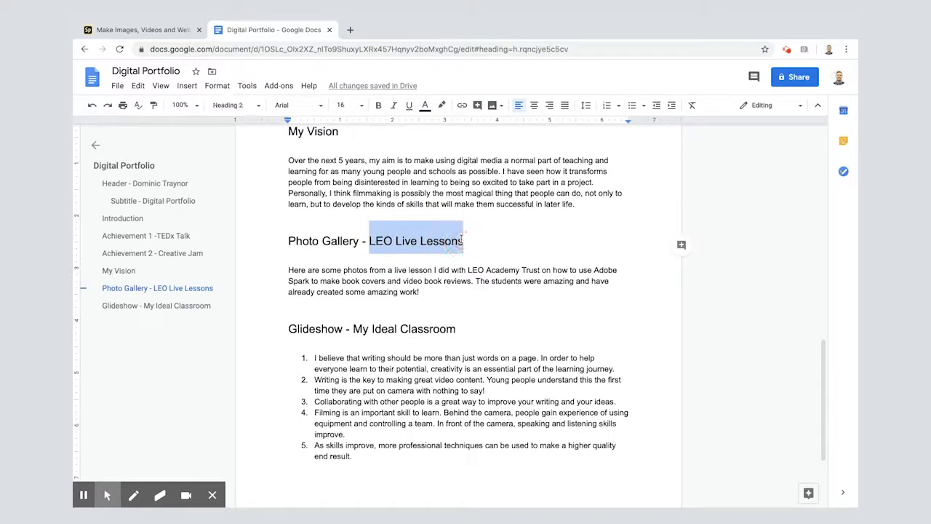
left_click(139, 53)
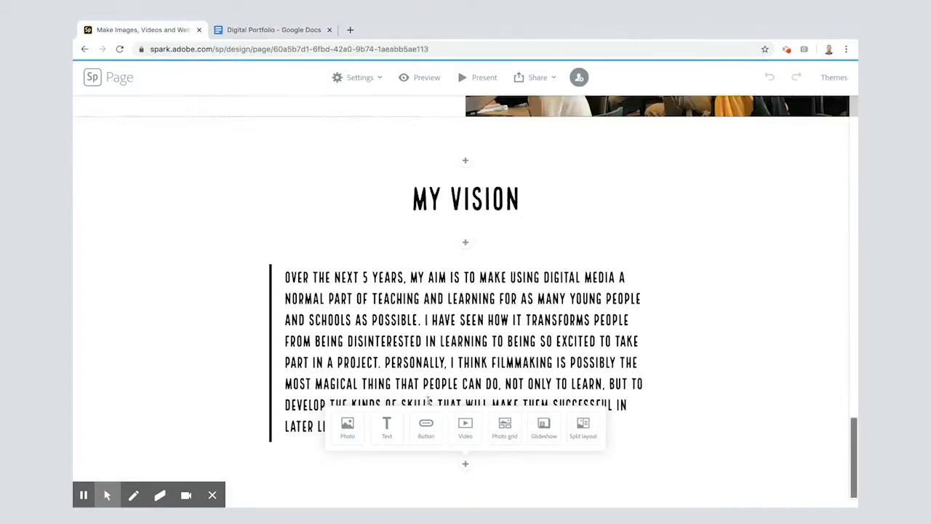
left_click(387, 430)
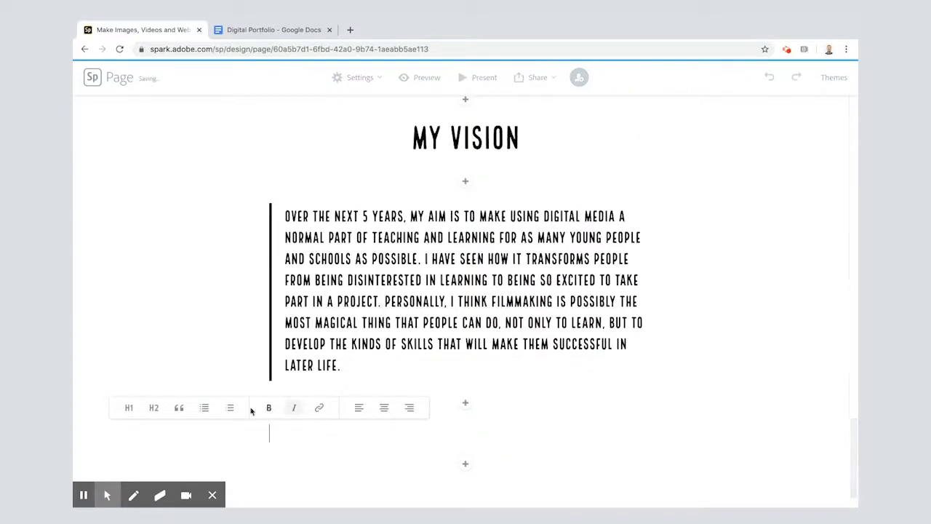
left_click(382, 409)
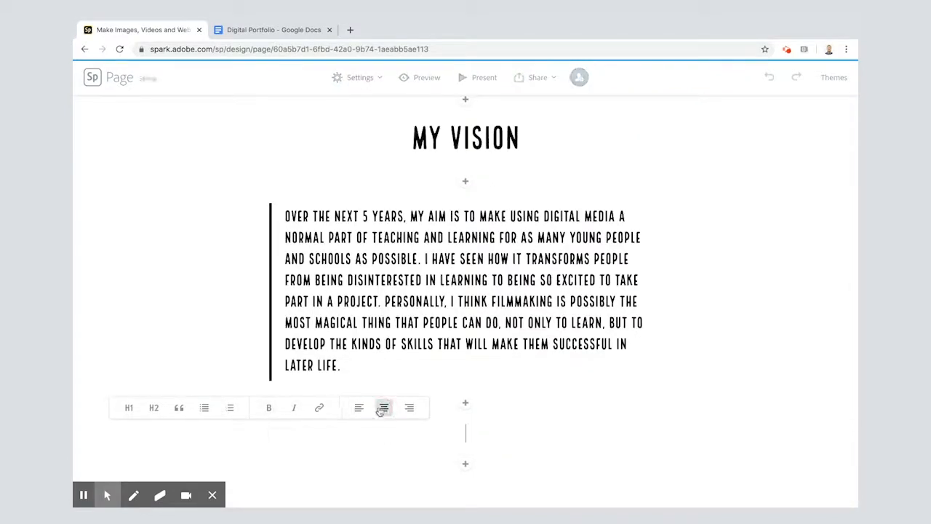
key("ctrl+v")
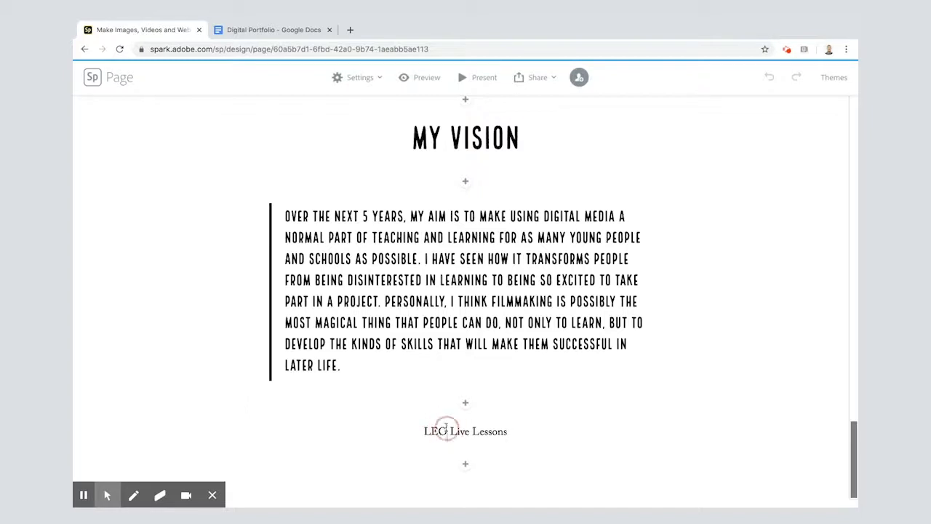
left_click(447, 430)
left_click(307, 407)
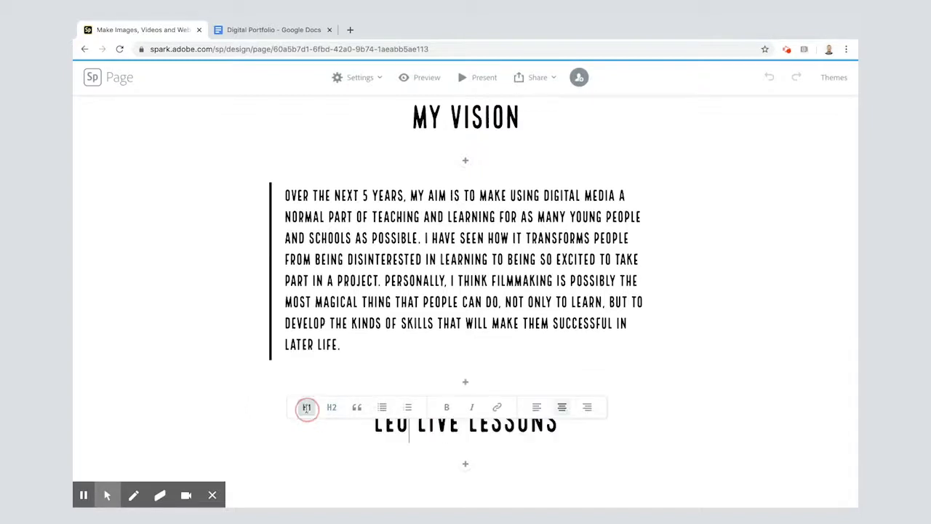
Add a photo grid below the LEO Live Lessons heading using LEO1.jpeg to LEO7.jpeg from the Digital Portfolio folder
left_click(465, 467)
left_click(503, 433)
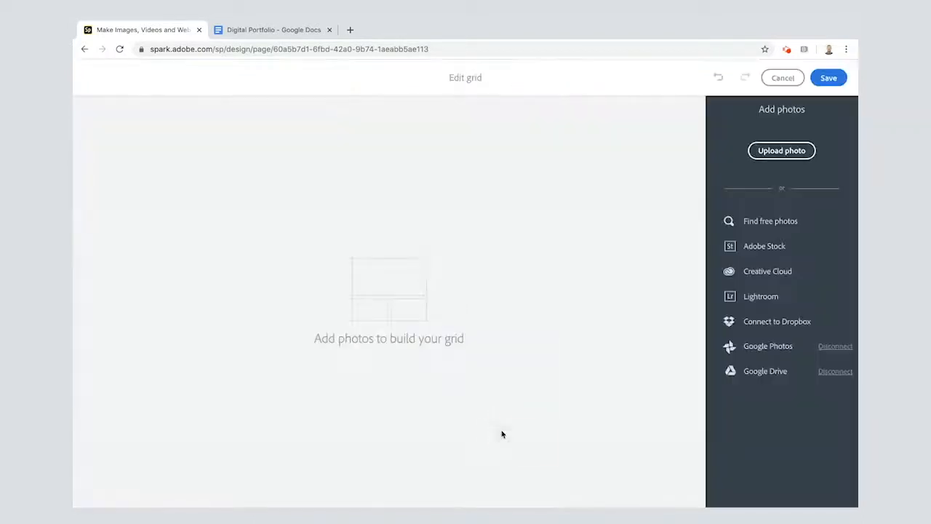
left_click(774, 153)
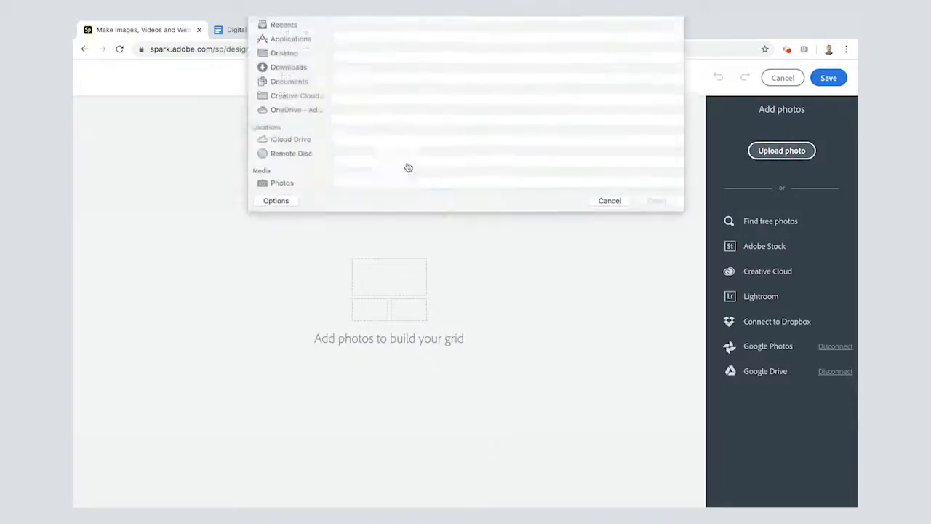
left_click(369, 68)
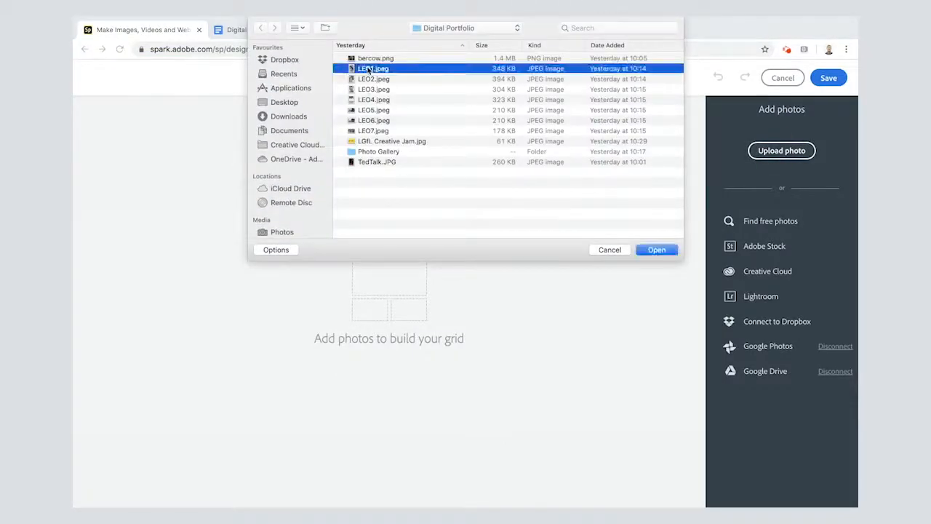
key("shift+Down")
key("shift+Down")
key("shift+Down")
key("shift+Down")
key("shift+Down")
key("shift+Down")
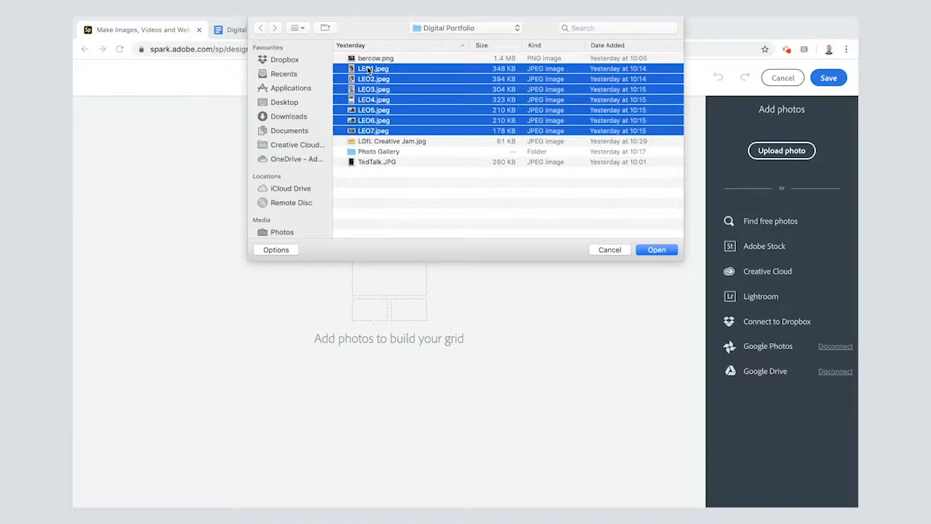
left_click(650, 251)
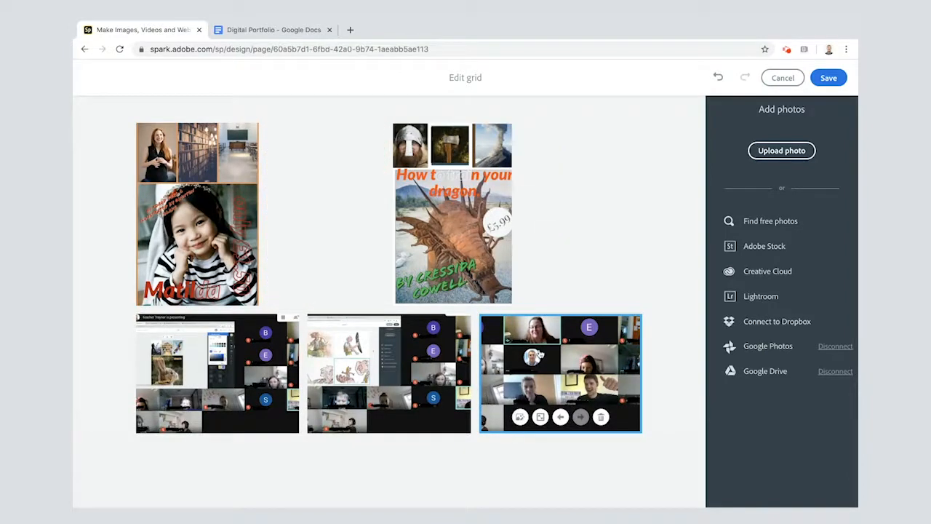
Move the first video-call screenshot one place backward in the grid and review the new arrangement
left_click(209, 413)
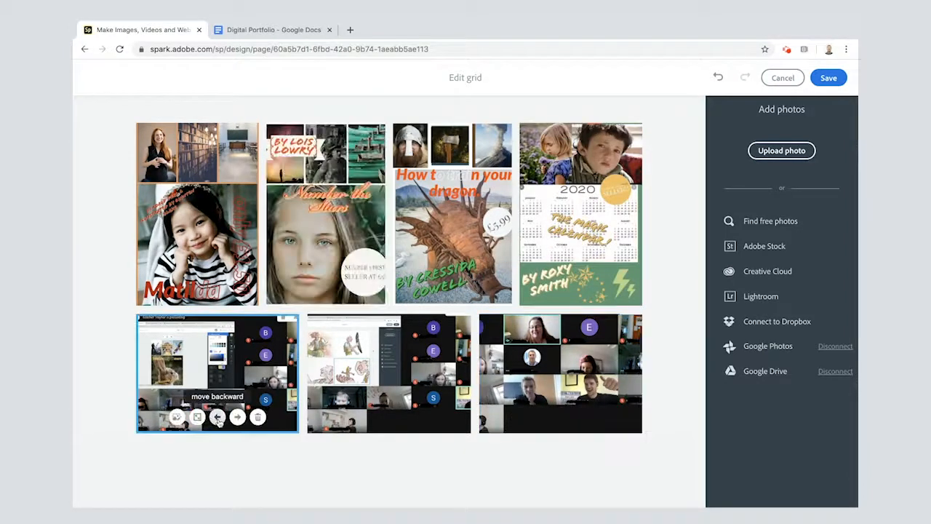
left_click(218, 418)
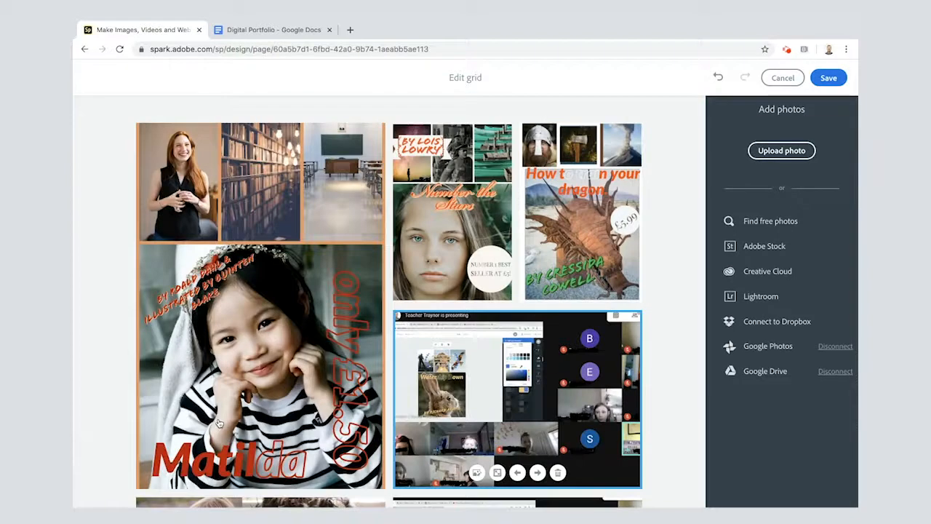
scroll(358, 362, "down", 7)
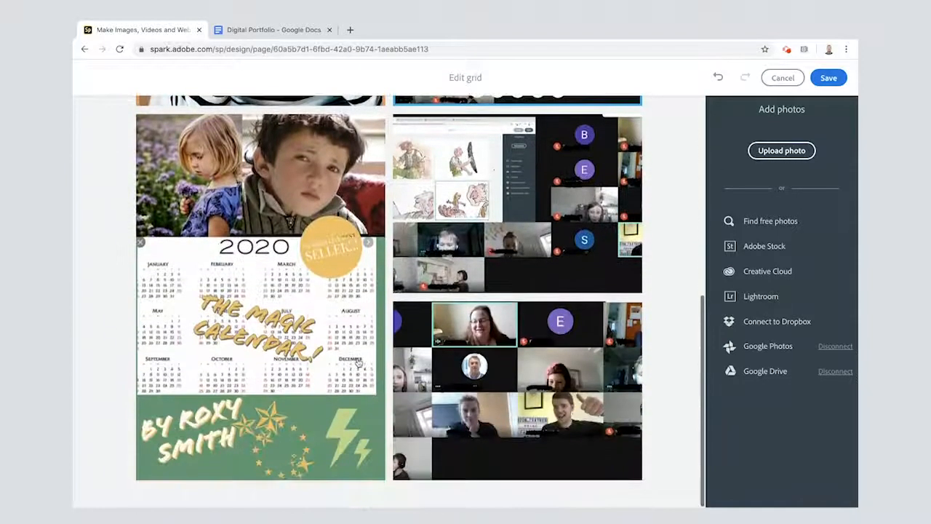
scroll(350, 358, "up", 5)
scroll(352, 358, "up", 2)
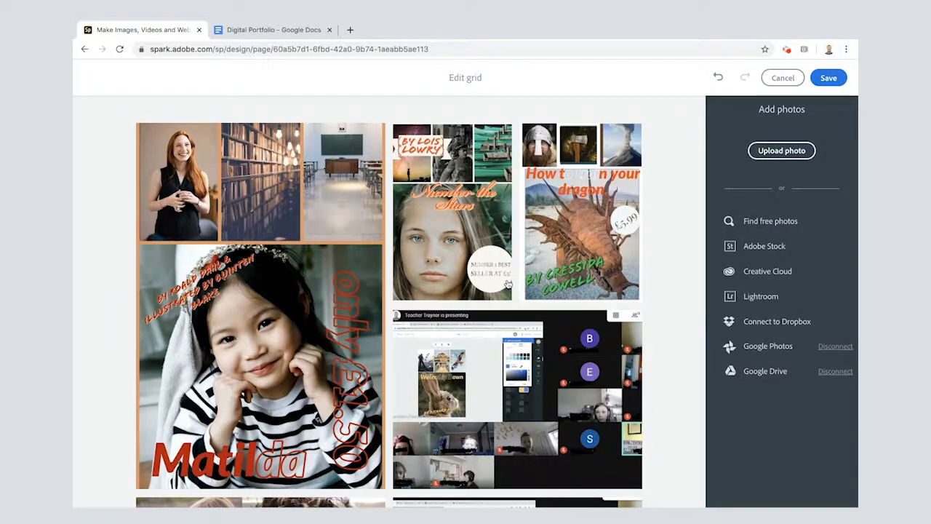
Move the Number the Stars book cover to the first place in the grid and save the grid
left_click(451, 286)
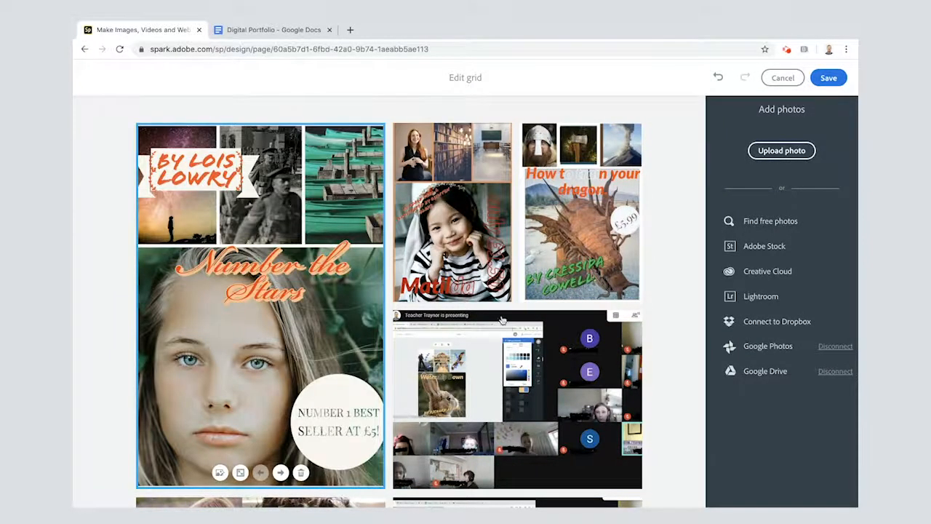
scroll(502, 320, "down", 5)
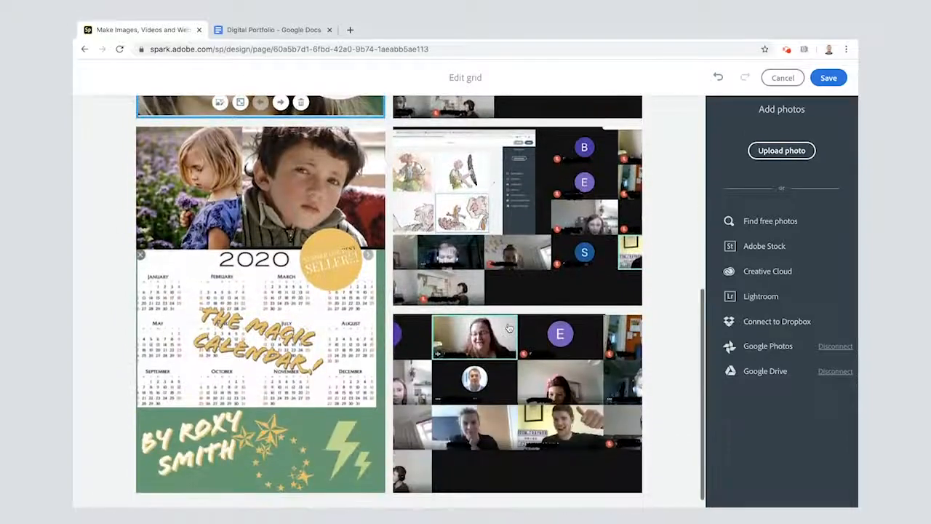
left_click(828, 78)
Copy the LEO Live Lessons paragraph from the Google Docs draft and insert it as text between the heading and the photo grid
scroll(576, 298, "up", 4)
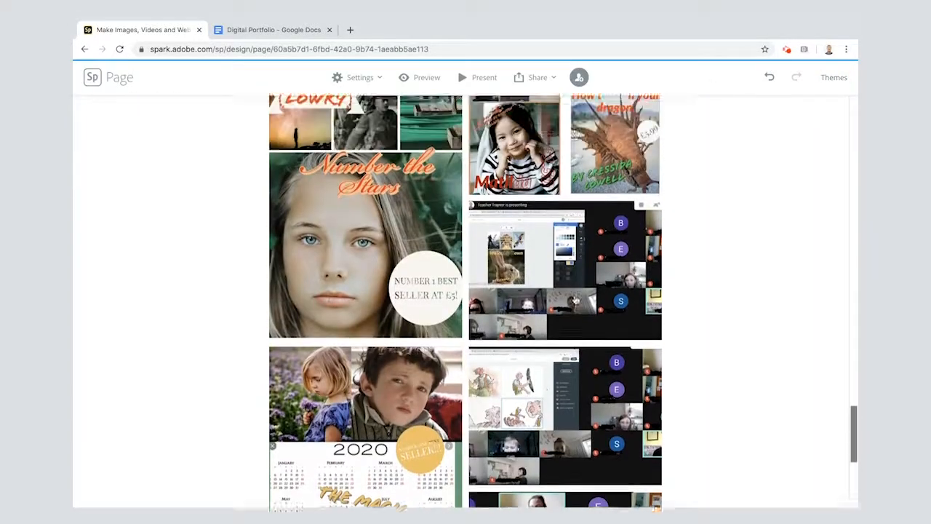
scroll(575, 298, "up", 1)
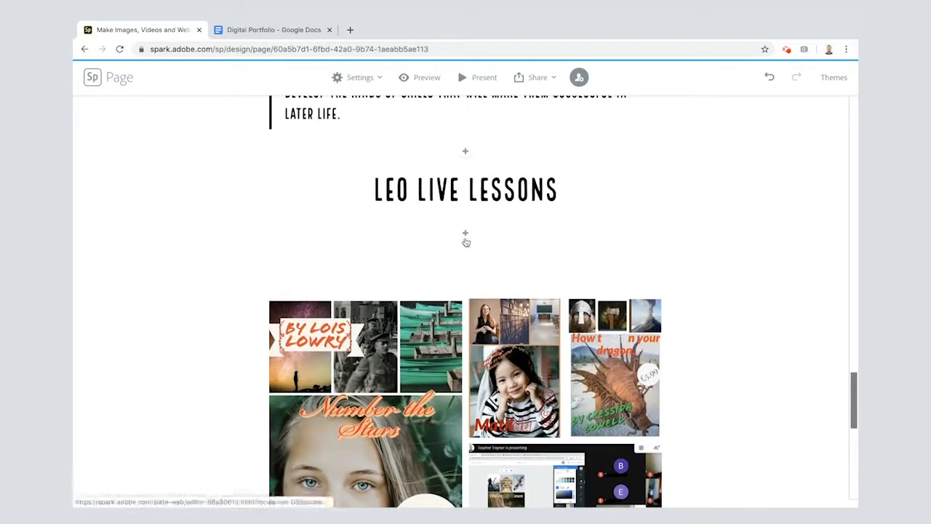
left_click(268, 31)
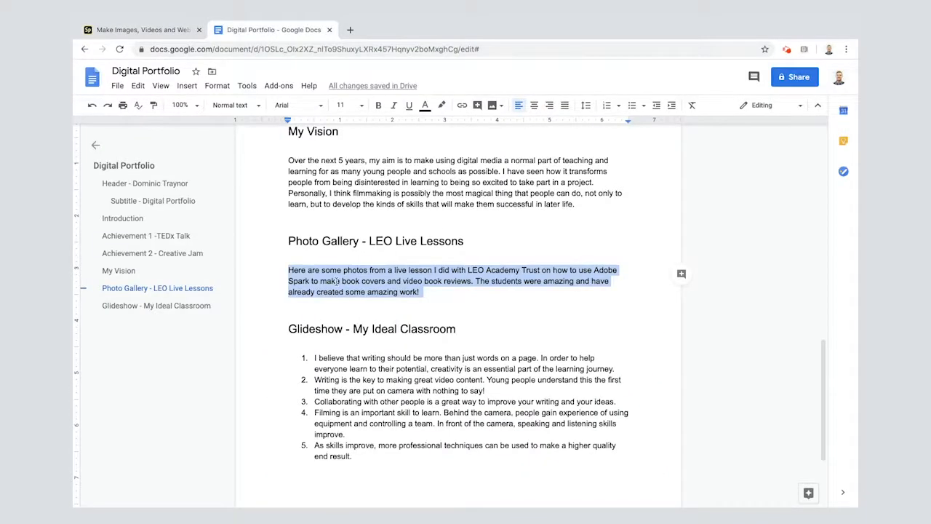
left_click(161, 30)
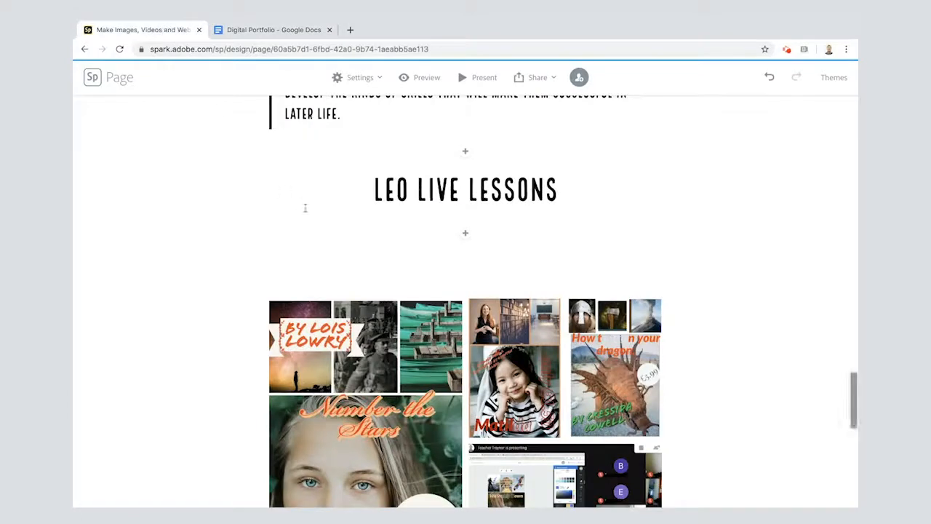
left_click(462, 236)
left_click(389, 209)
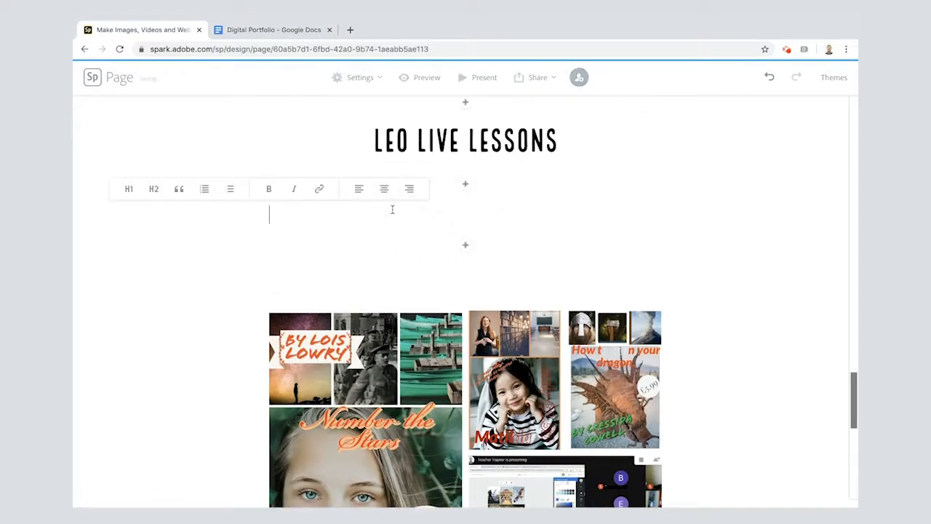
type("Here are some photos from a live lesson I did with LEO Academy Trust on how to use Adobe Spark to make book covers and video book reviews. The students were amazing and have already created some amazing work!")
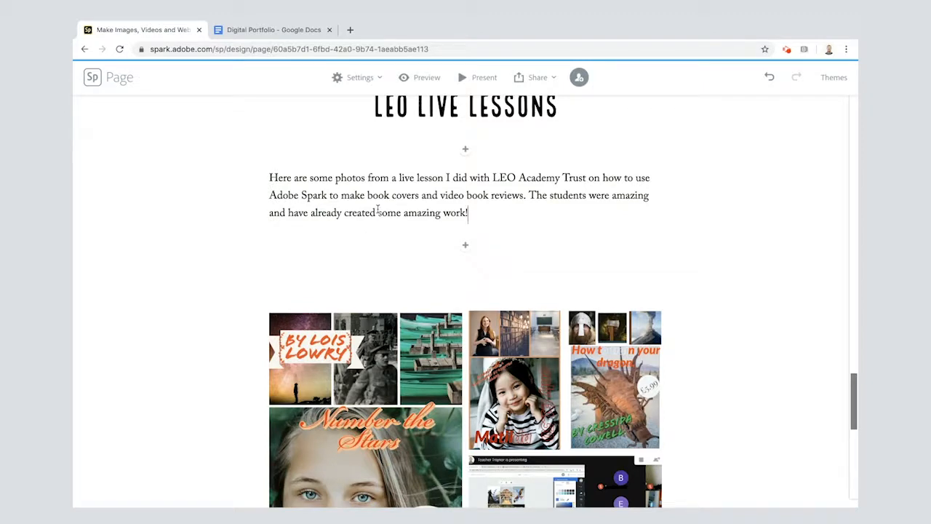
Copy "My Ideal Classroom" from the glideshow heading in the Google Docs draft and return to the Adobe Spark page
scroll(454, 294, "down", 10)
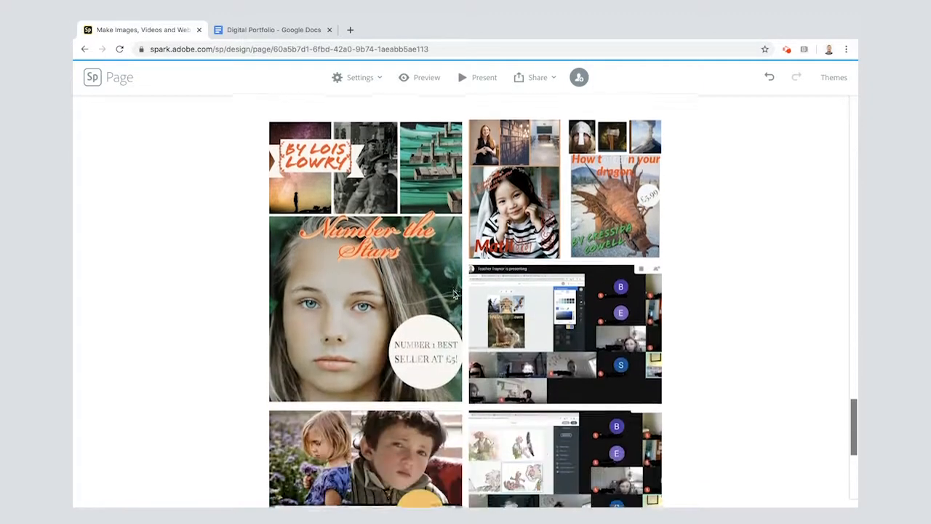
scroll(454, 295, "down", 1)
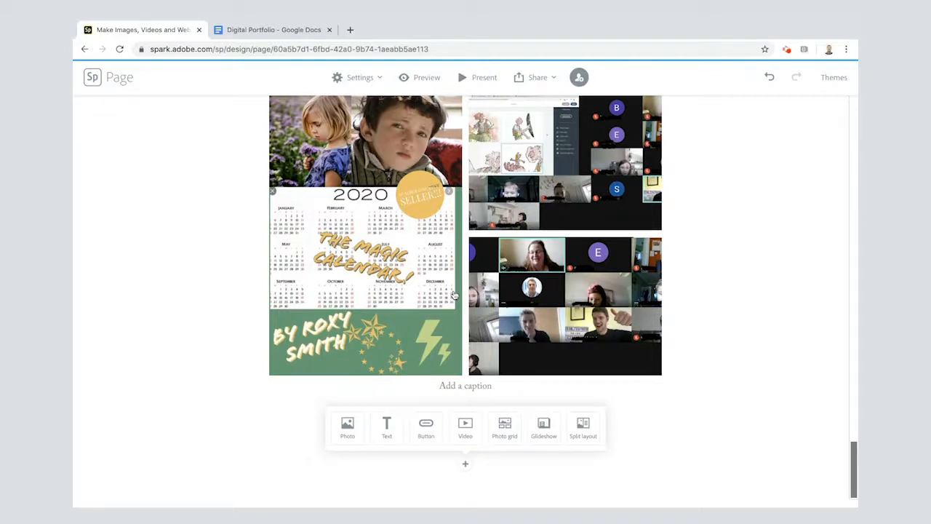
left_click(256, 29)
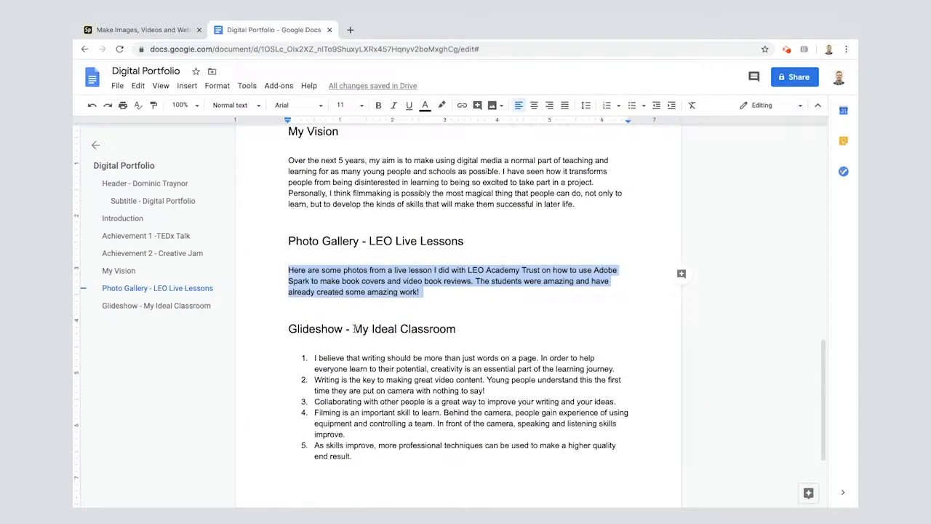
left_click_drag(354, 329, 461, 322)
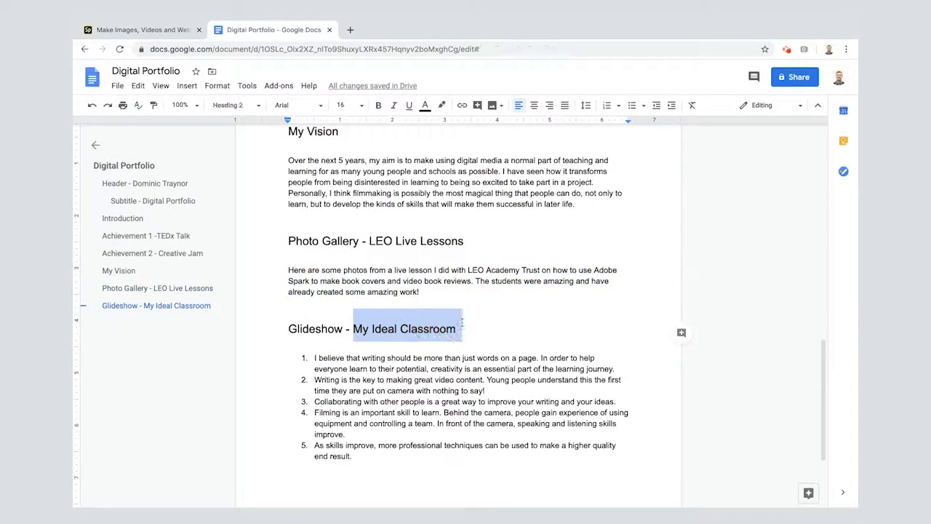
left_click(128, 30)
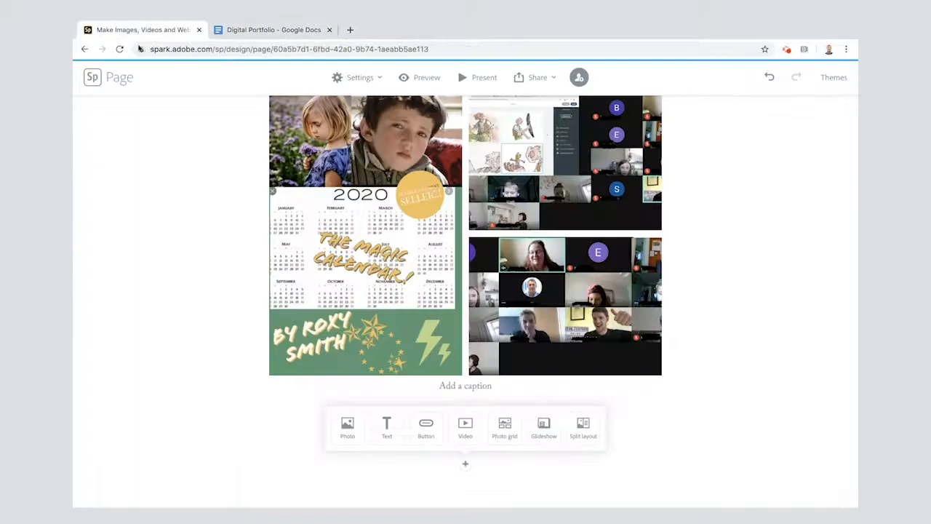
Add a glideshow below the photo grid and open the Photo Gallery folder to upload photos for it
left_click(536, 429)
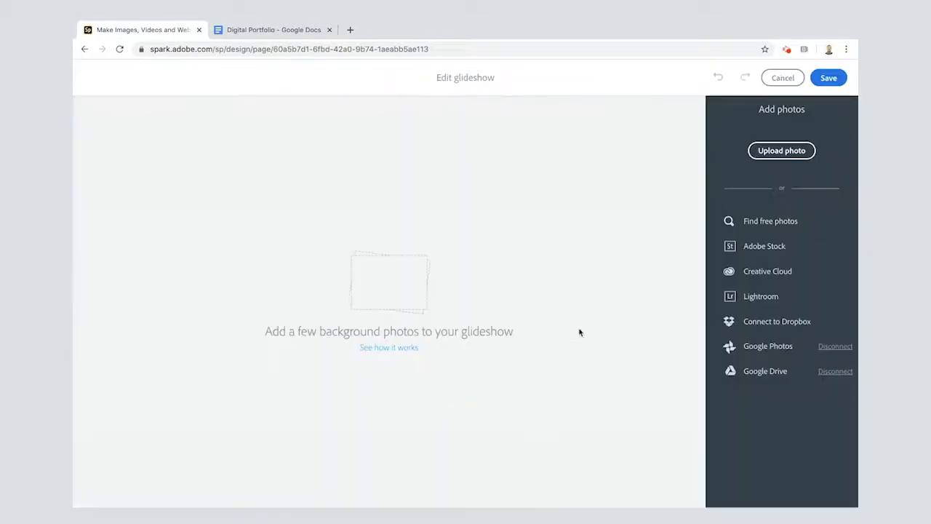
left_click(764, 150)
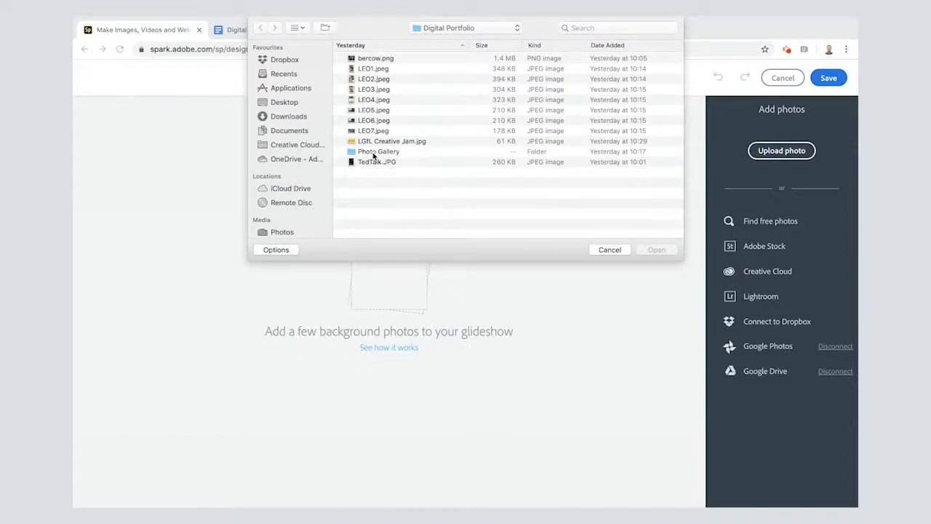
double_click(374, 152)
left_click(369, 61)
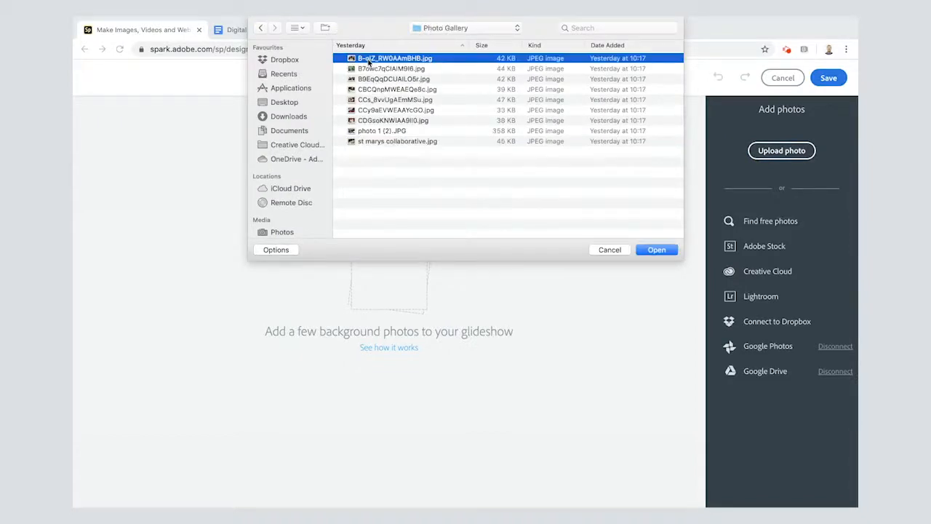
key("shift+Down")
key("shift+Down")
key("shift+Down")
key("shift+Down")
key("shift+Down")
key("shift+Down")
key("shift+Down")
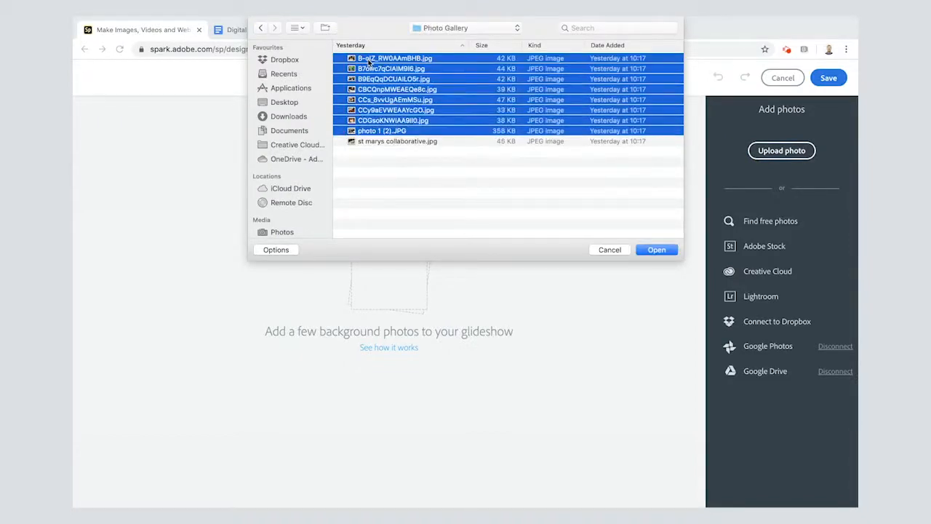
key("shift+Up")
key("shift+Up")
key("shift+Up")
key("shift+Up")
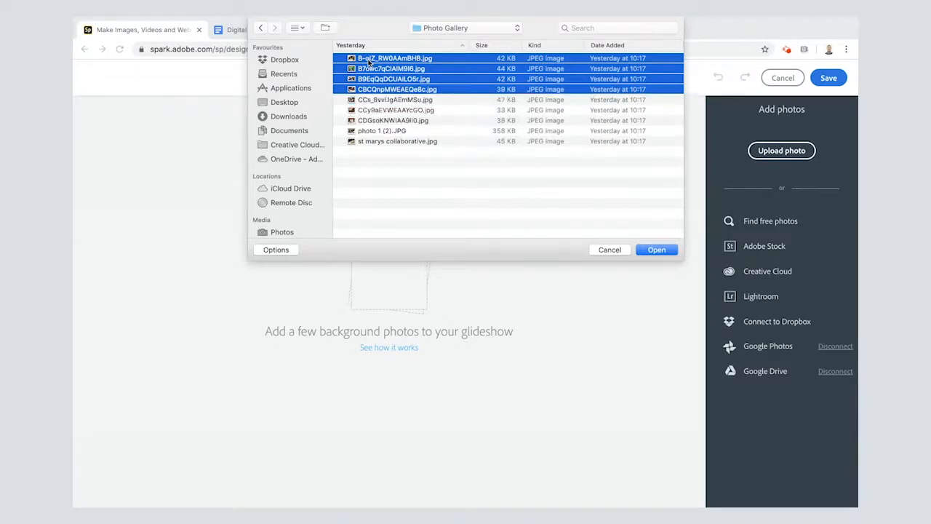
Show the files as icons and upload CCs_8vvUgAEmMSu.jpg, st marys collaborative.jpg, CBCQnpMWEAEQe8c.jpg, photo 1 (2).JPG and B7owc7qCIAIM9I6.jpg to the glideshow
left_click(298, 28)
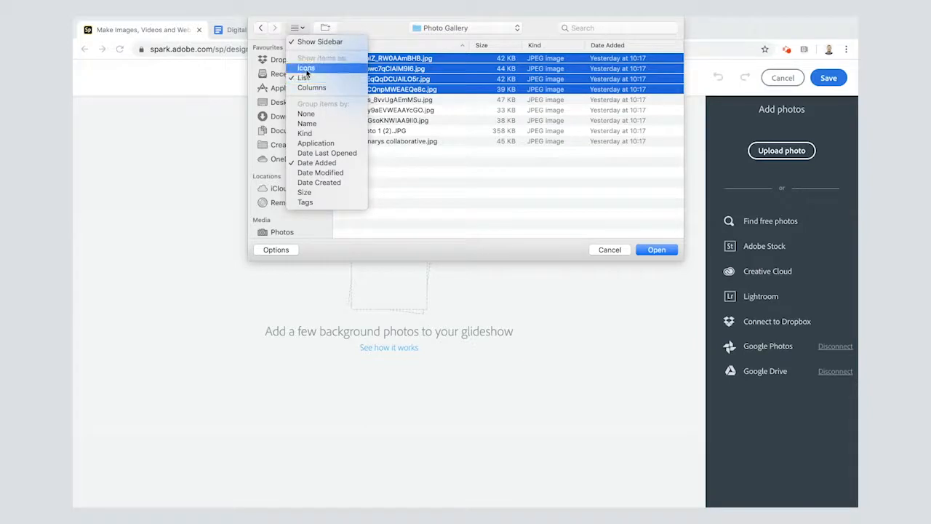
left_click(307, 67)
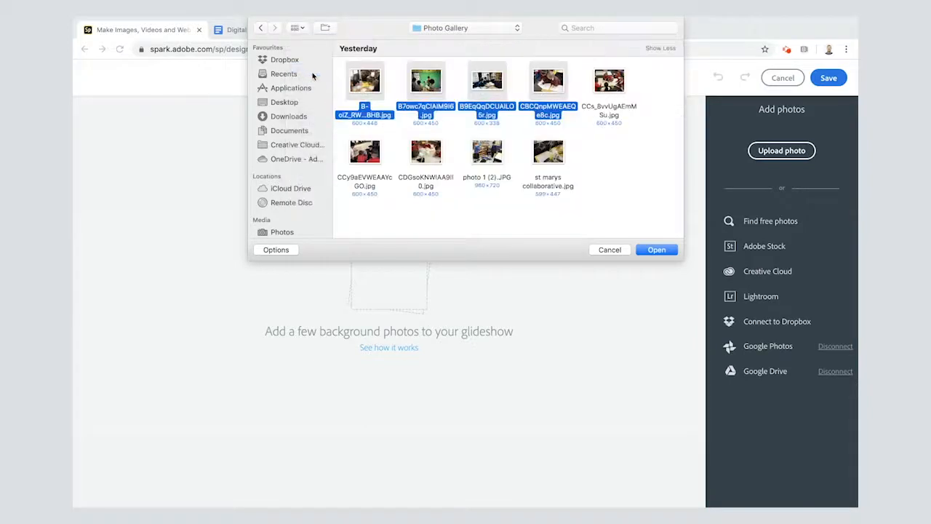
left_click(614, 156)
left_click(612, 83)
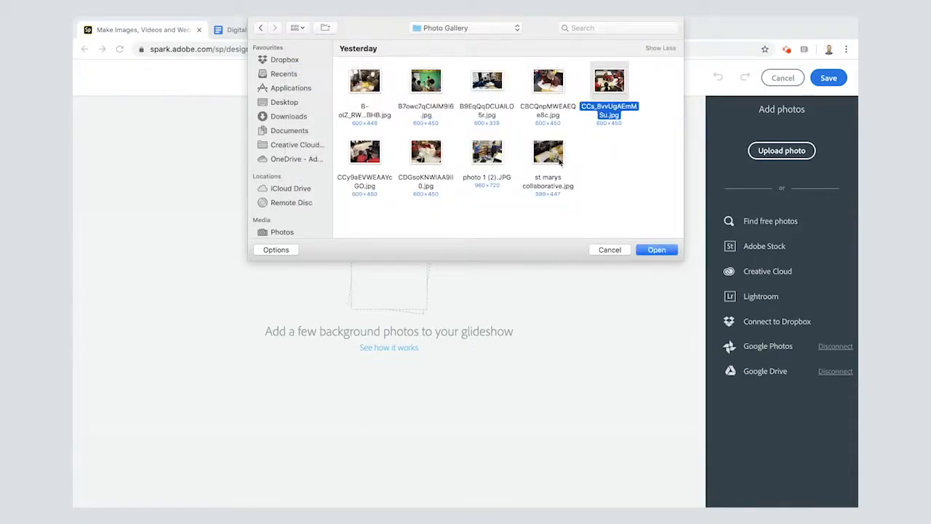
left_click(549, 152, "super")
left_click(547, 82, "super")
left_click(487, 151, "super")
left_click(425, 82, "super")
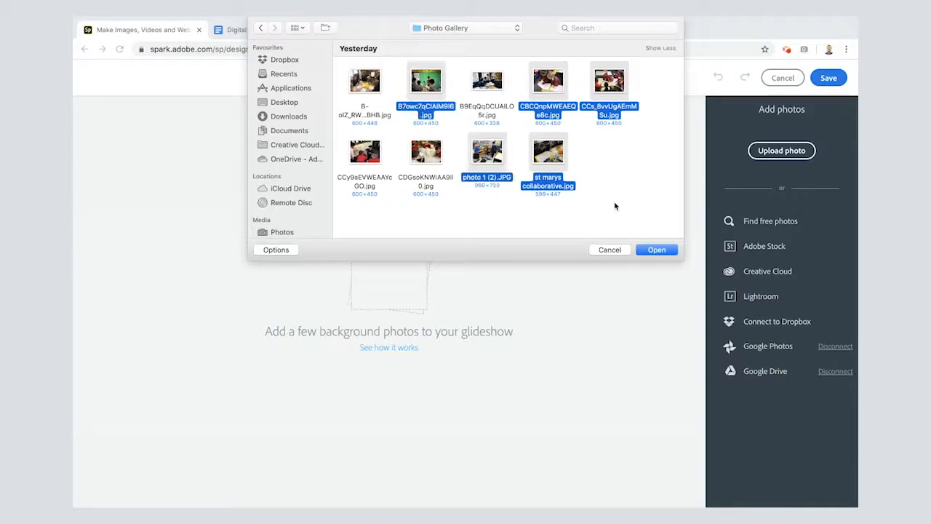
left_click(655, 249)
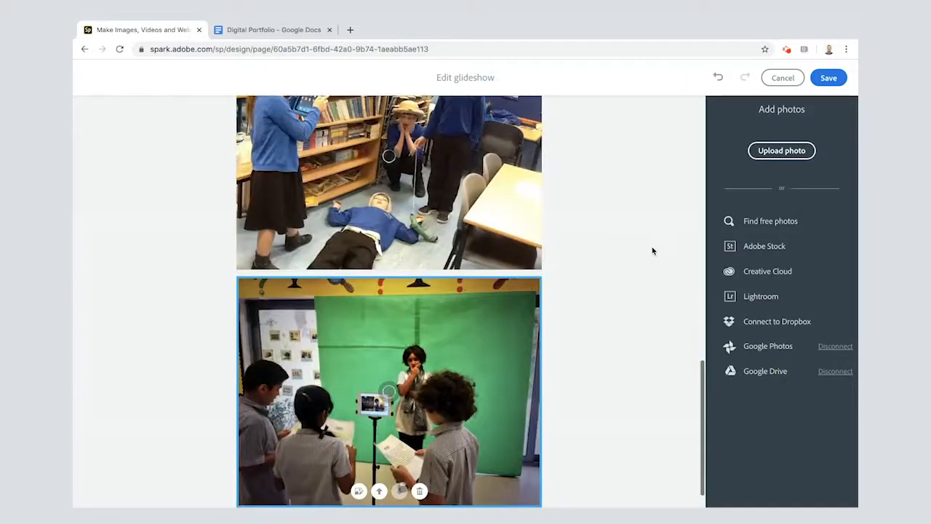
Try the green-screen photo one place earlier, return it to the end of the glideshow and save the glideshow
left_click(379, 491)
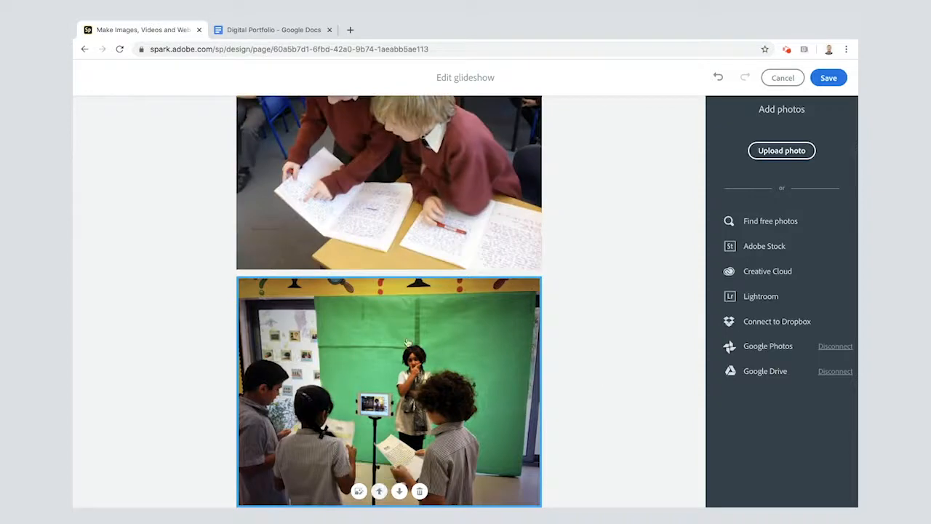
left_click(400, 489)
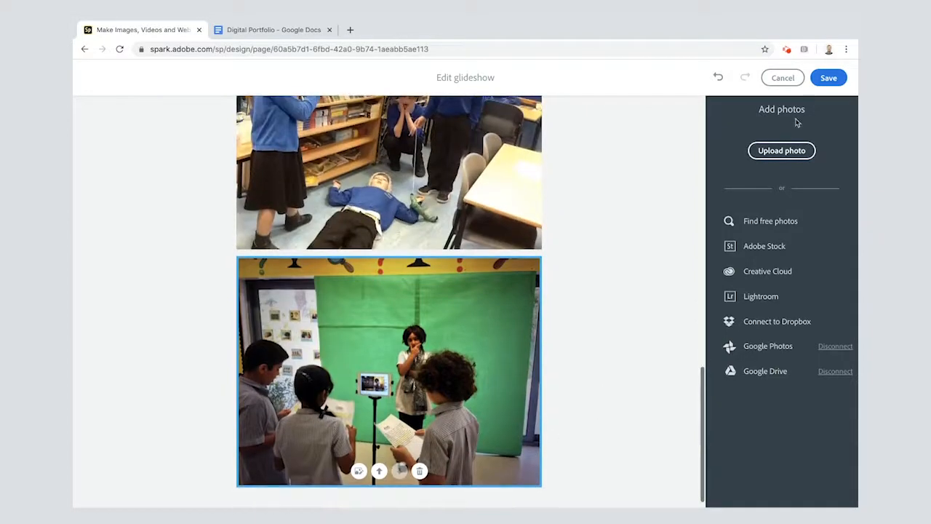
left_click(829, 78)
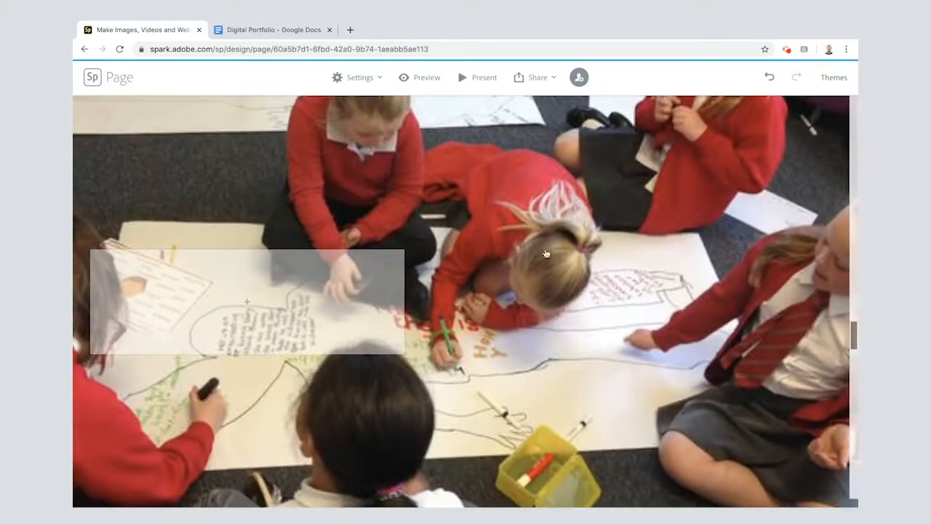
Look over the glideshow's opening photo and its empty caption box, up to the gap beneath the photo grid
scroll(490, 299, "up", 5)
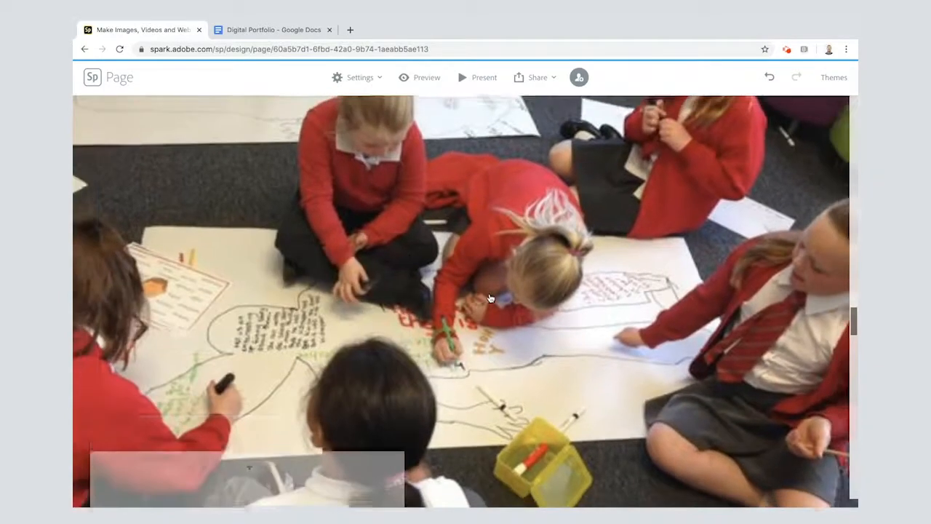
scroll(490, 298, "up", 2)
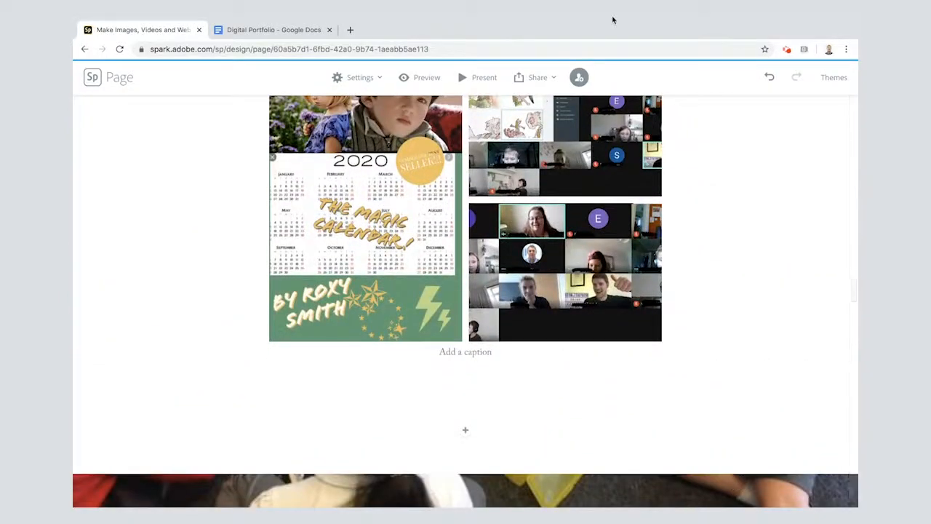
scroll(749, 372, "down", 5)
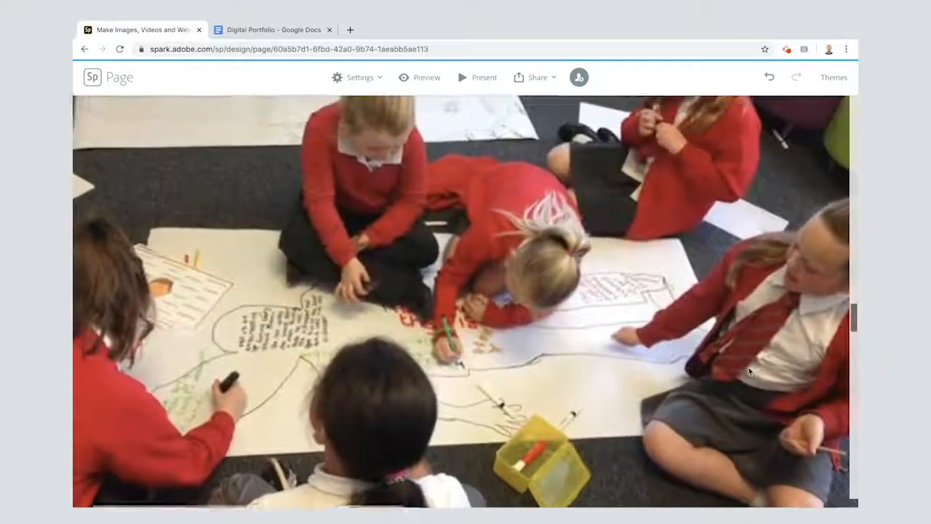
scroll(749, 371, "down", 2)
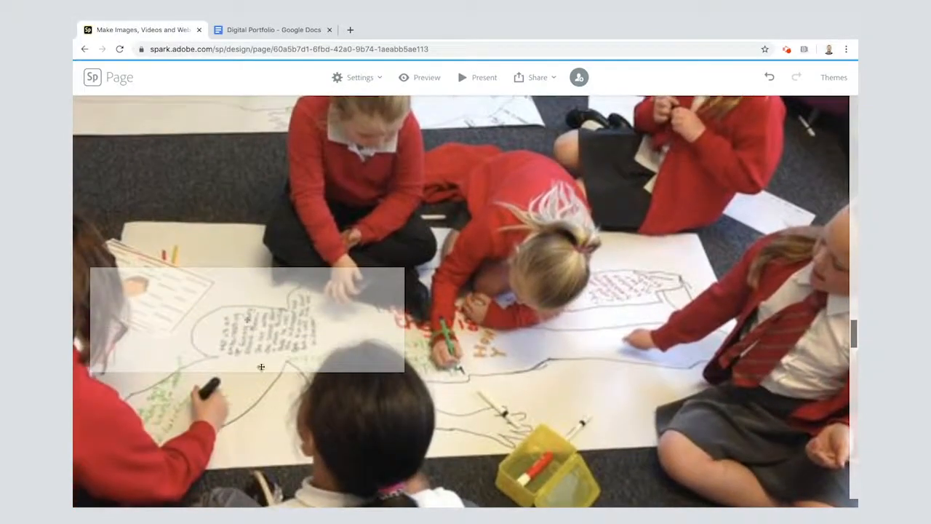
scroll(303, 249, "up", 3)
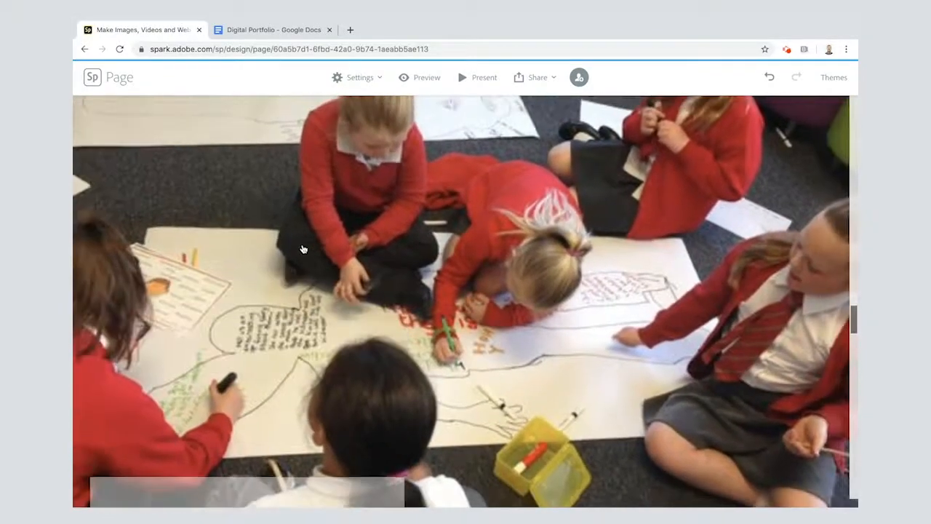
scroll(303, 250, "up", 3)
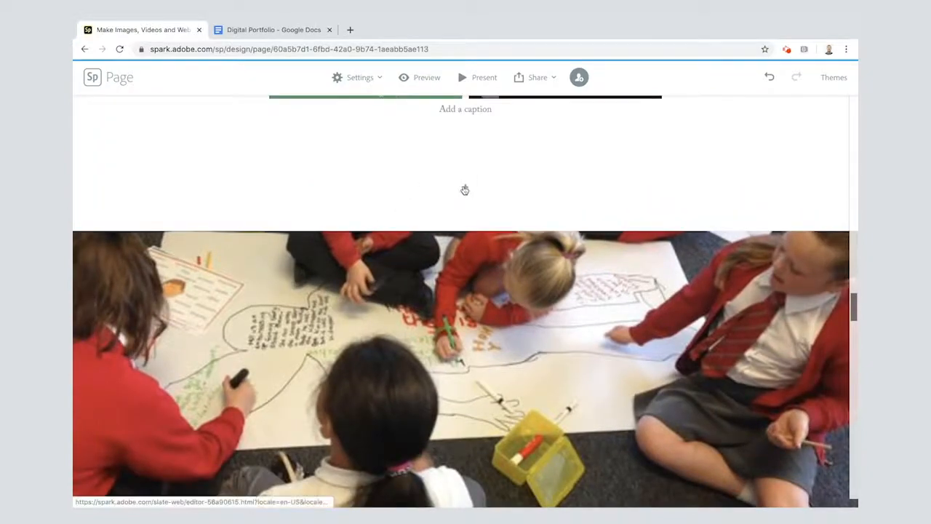
Insert the copied title "My Ideal Classroom" as a centred H1 heading between the photo grid and the glideshow
left_click(239, 30)
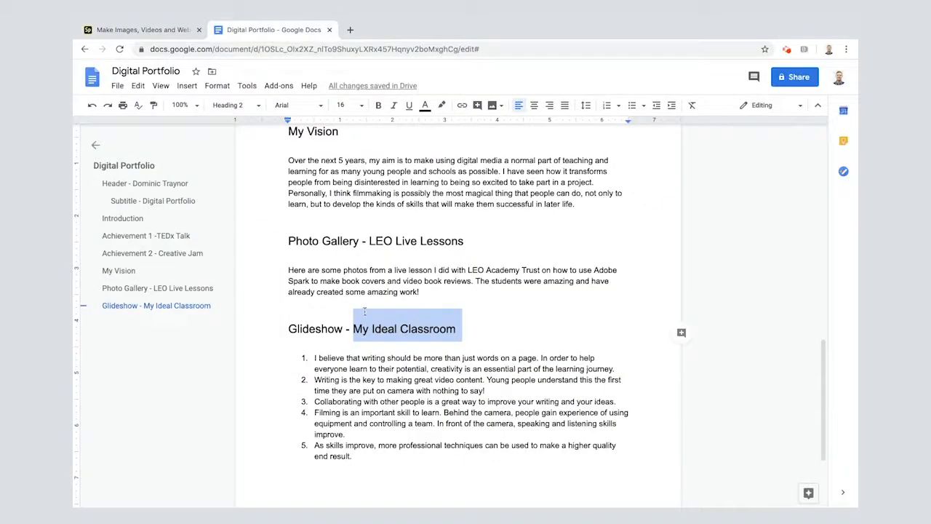
left_click(162, 34)
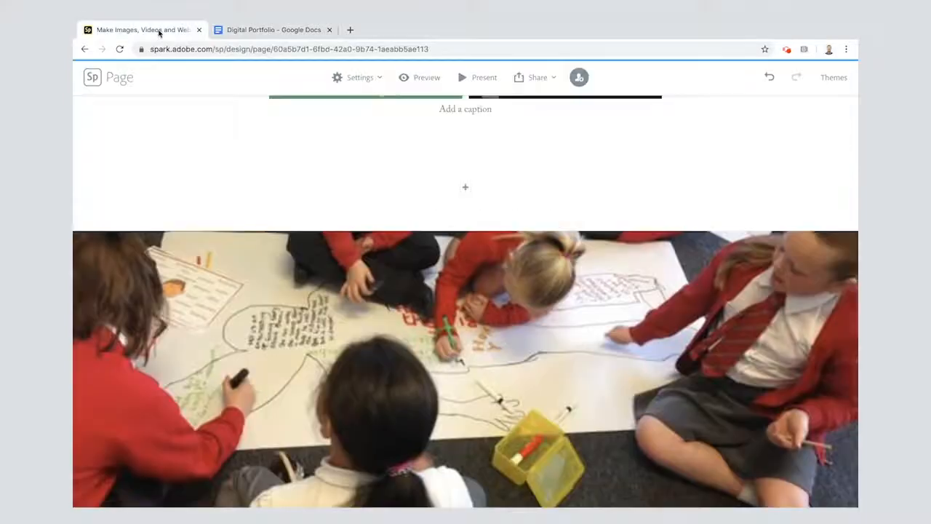
left_click(467, 189)
left_click(392, 157)
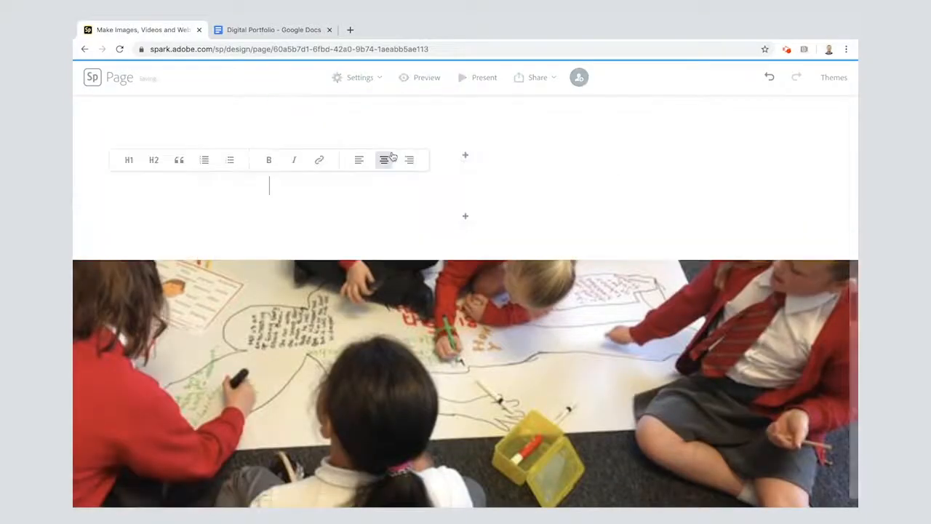
left_click(130, 158)
type("MY IDEAL CLASSROOM")
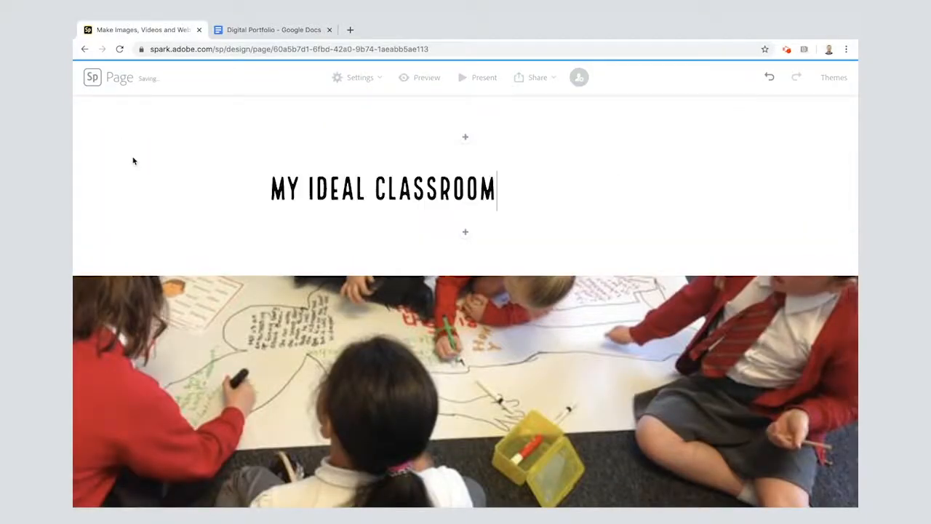
left_click(371, 191)
left_click(487, 154)
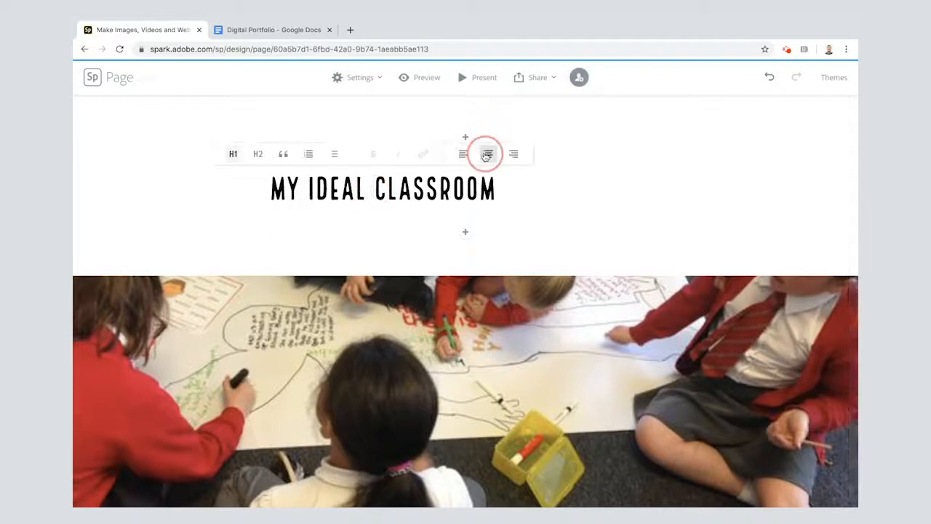
Copy list item 1, "I believe that writing should be more than just words on a page...", from Google Docs into the first glideshow photo's text box
scroll(386, 365, "down", 5)
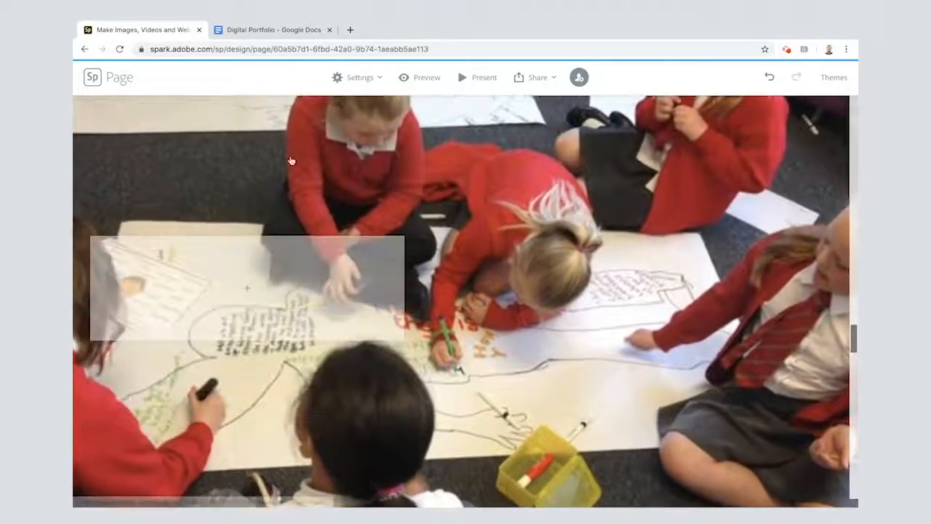
left_click(274, 30)
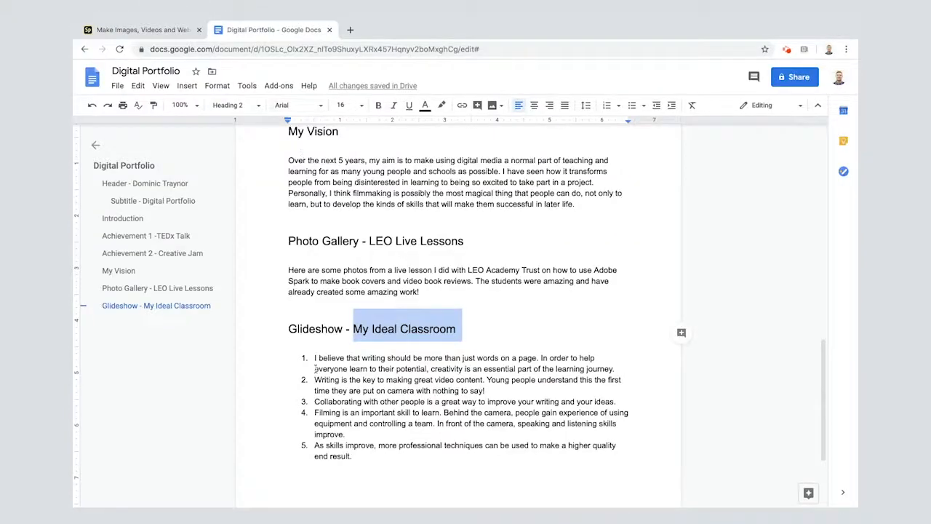
left_click_drag(314, 358, 619, 369)
key("ctrl+c")
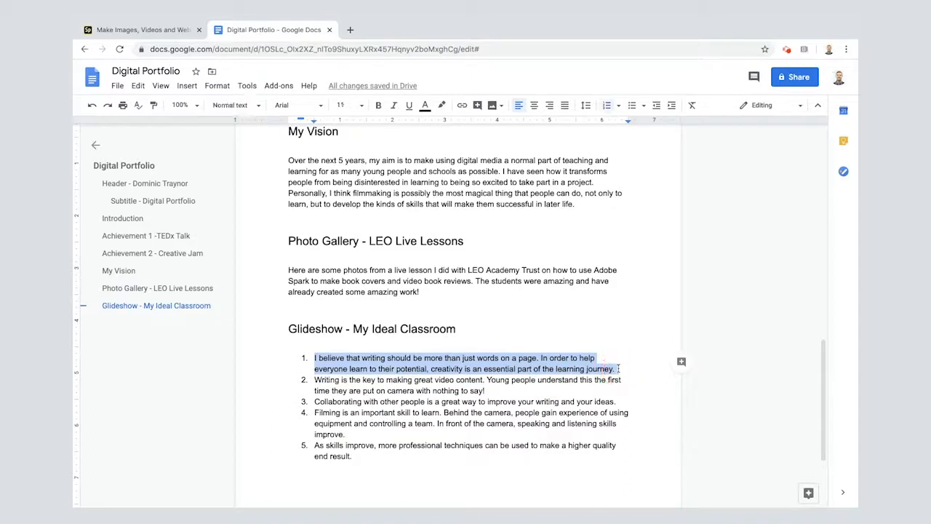
left_click(151, 29)
left_click(247, 290)
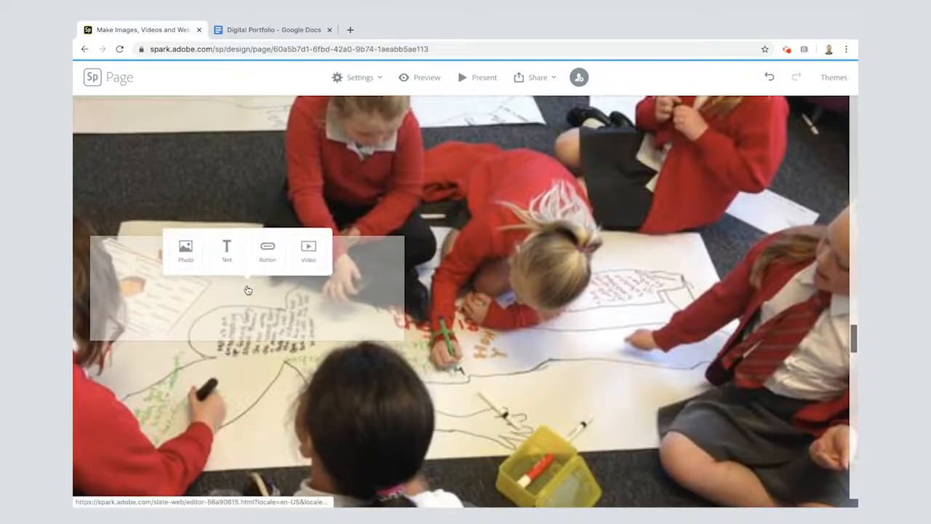
left_click(230, 249)
key("ctrl+v")
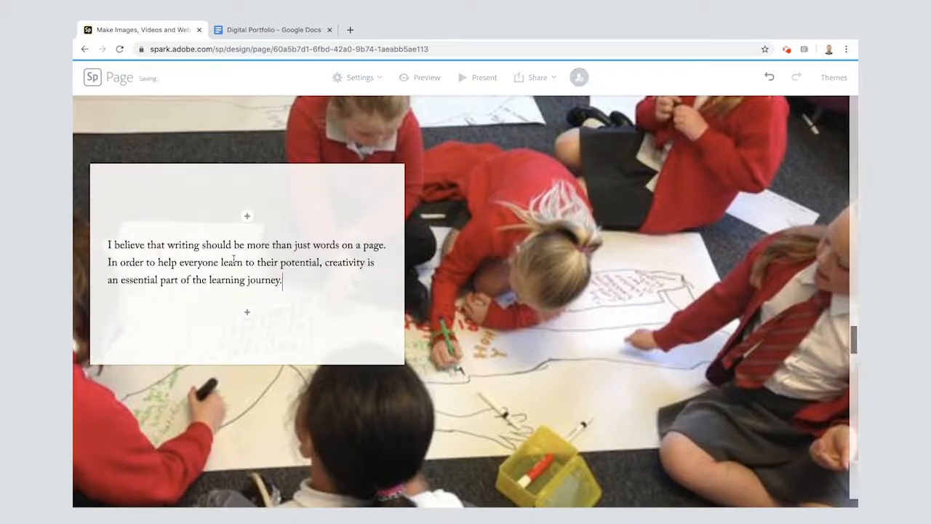
Copy list item 2, "Writing is the key to making great video content...", from the Google Docs draft into the second glideshow photo's text box
left_click(260, 30)
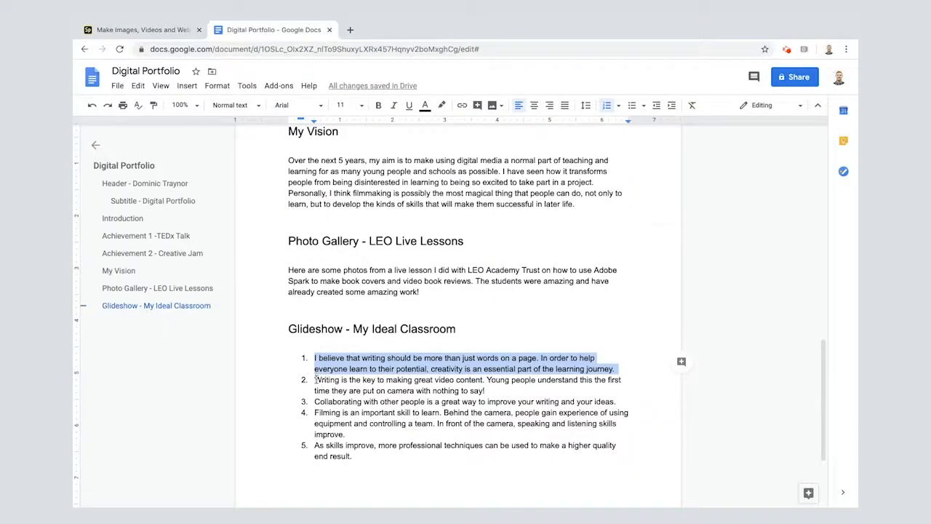
left_click_drag(315, 379, 487, 390)
key("ctrl+c")
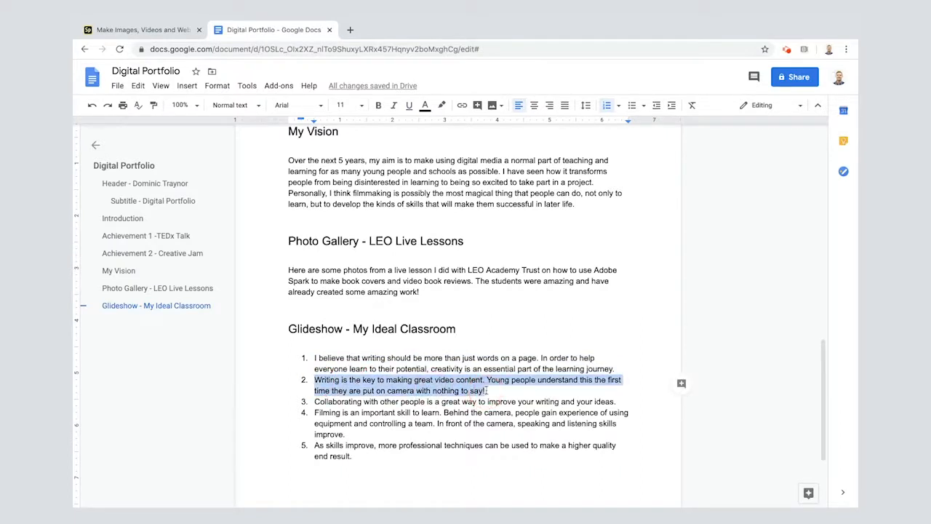
left_click(142, 30)
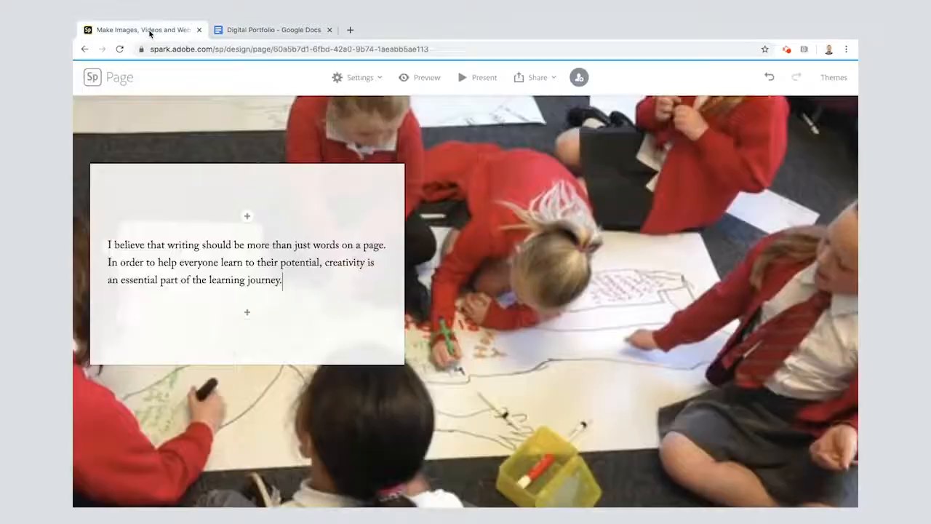
scroll(532, 209, "down", 5)
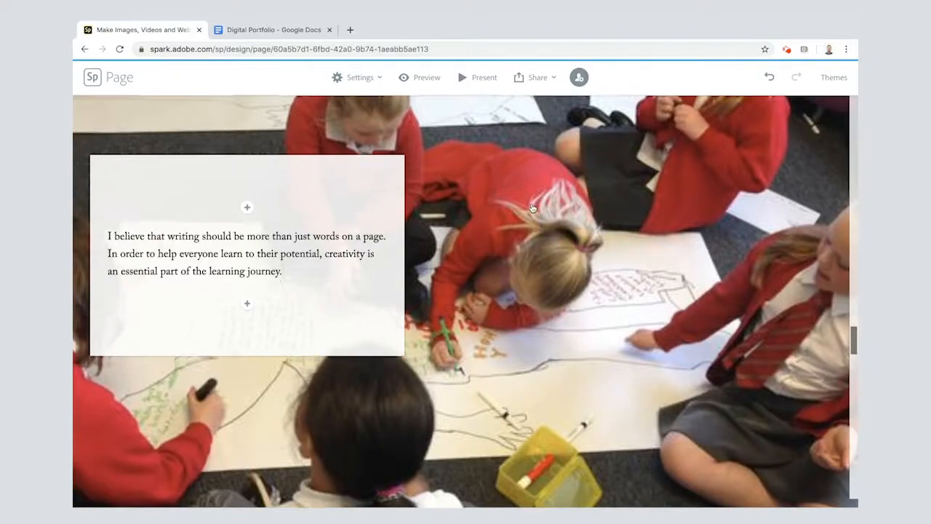
scroll(532, 209, "down", 1)
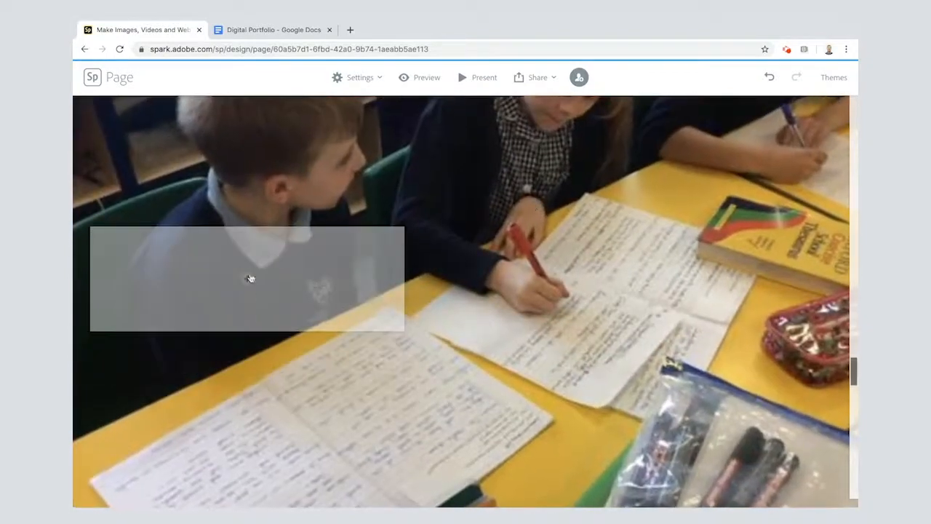
left_click(246, 284)
left_click(228, 246)
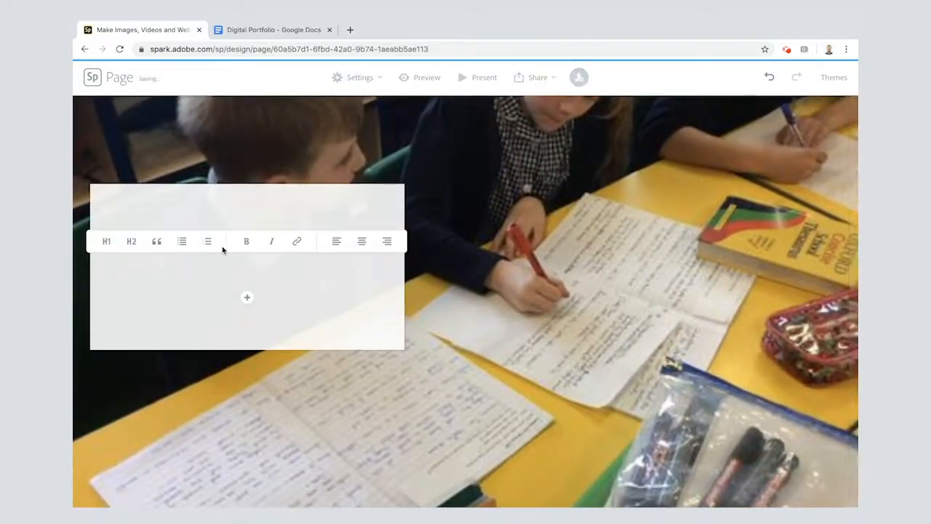
key("ctrl+v")
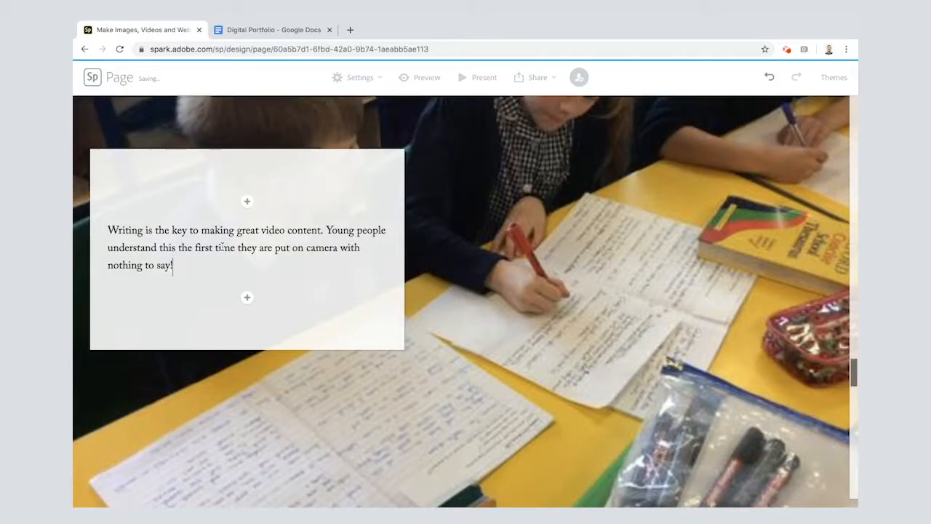
Copy list item 3, "Collaborating with other people is a great way...", from the Google Docs draft into the third glideshow photo's text box
left_click(255, 30)
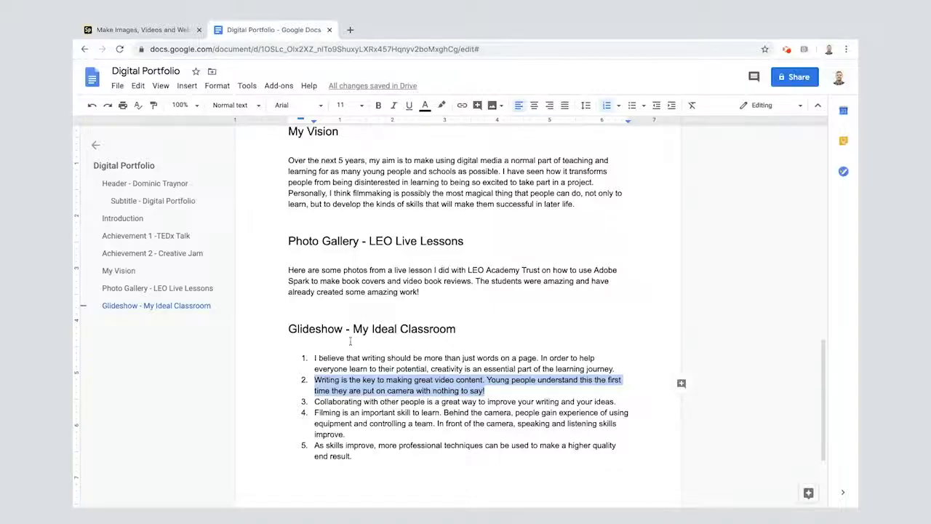
left_click_drag(315, 401, 617, 407)
key("ctrl+c")
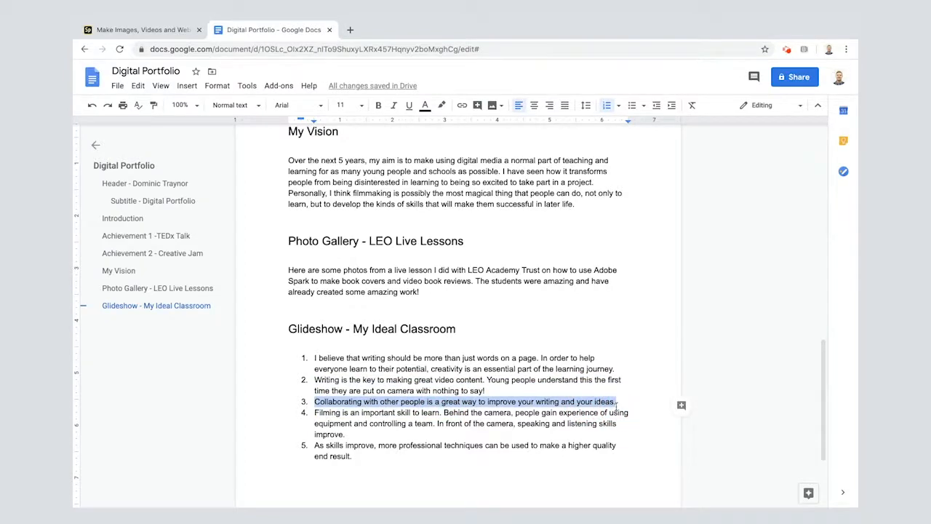
left_click(113, 23)
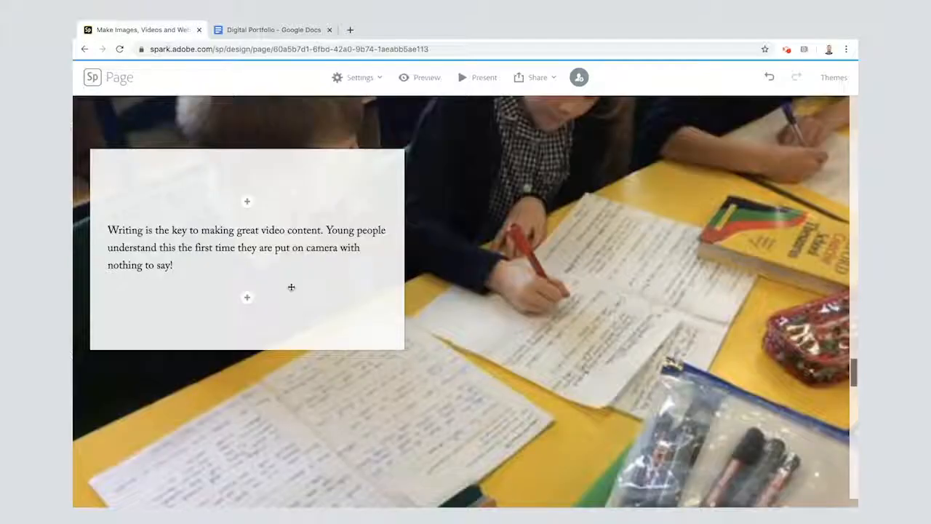
scroll(292, 286, "down", 5)
scroll(291, 286, "down", 1)
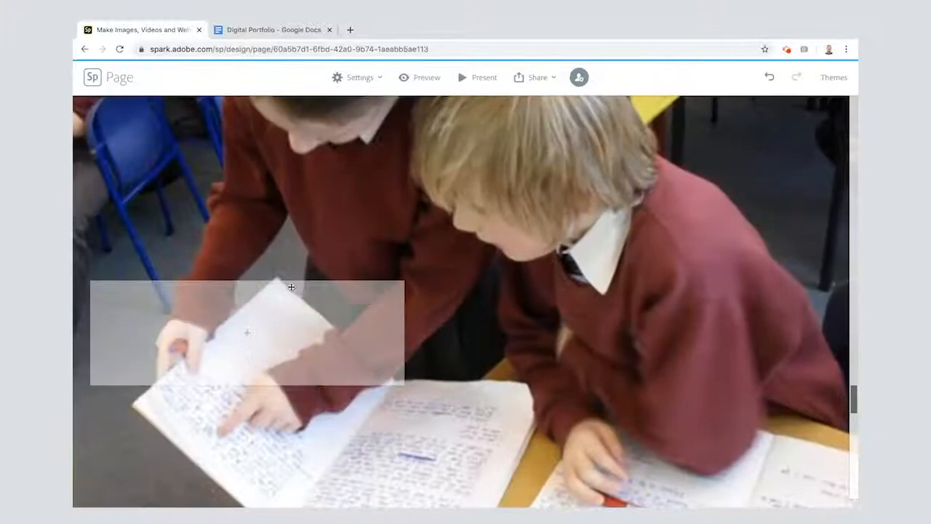
left_click(246, 339)
left_click(228, 300)
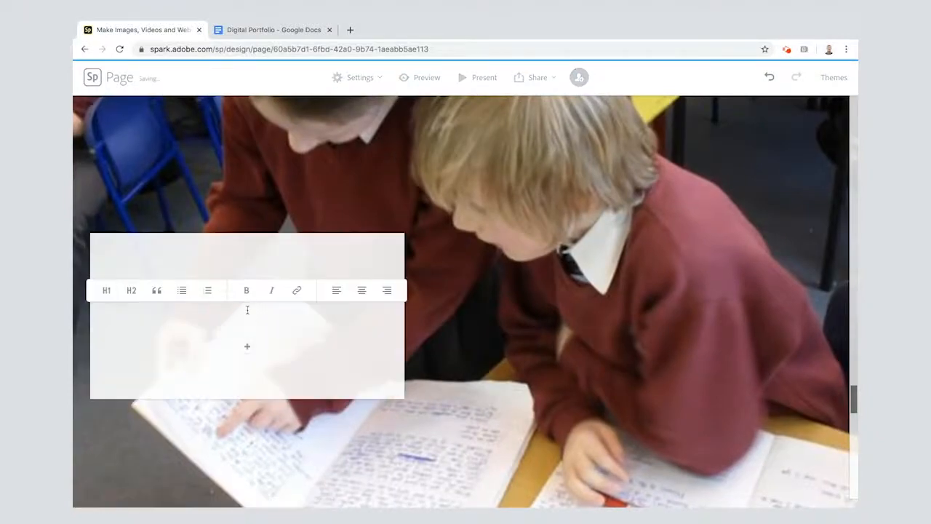
key("ctrl+v")
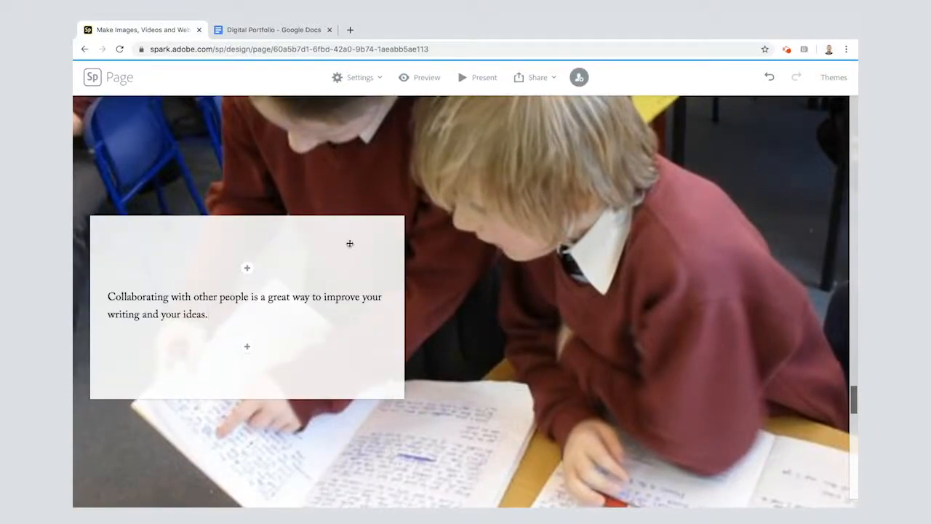
Move the third glideshow photo's text box to the photo's right side and the second photo's text box to the centre
left_click_drag(359, 240, 763, 173)
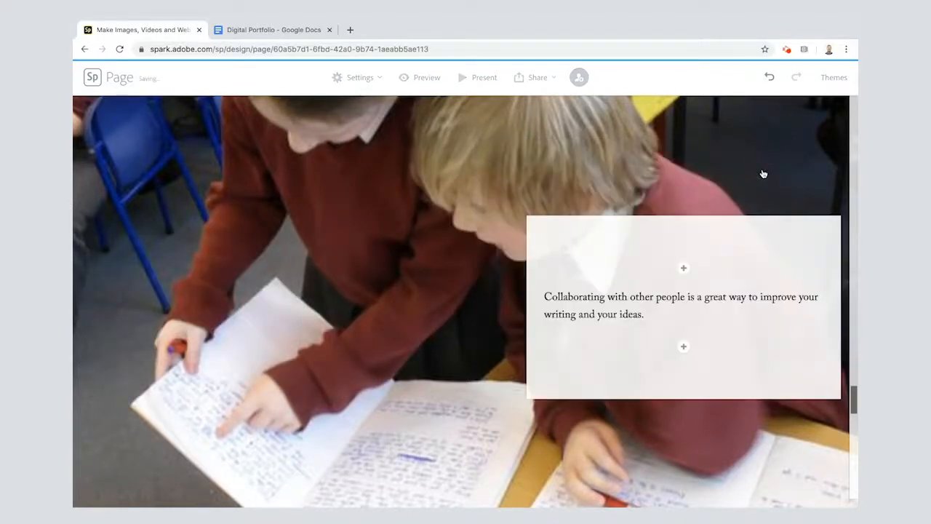
scroll(582, 296, "up", 10)
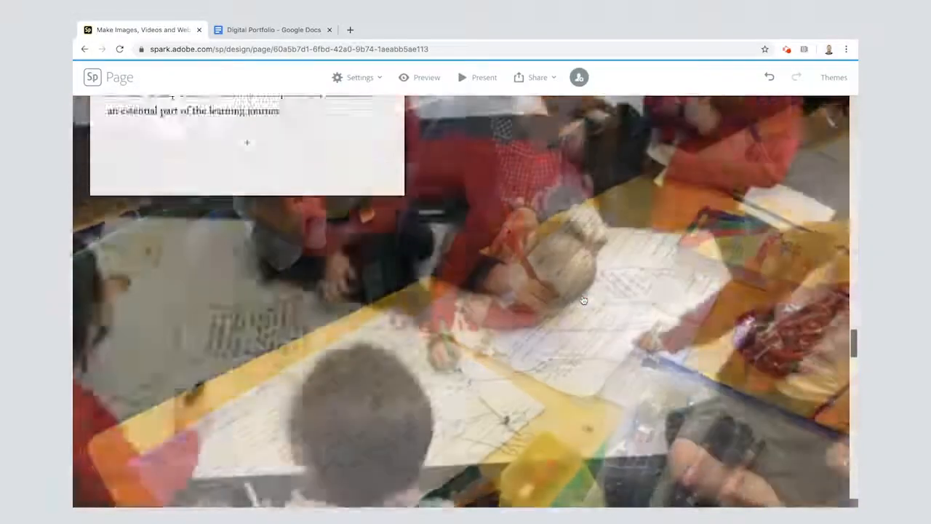
scroll(583, 300, "down", 5)
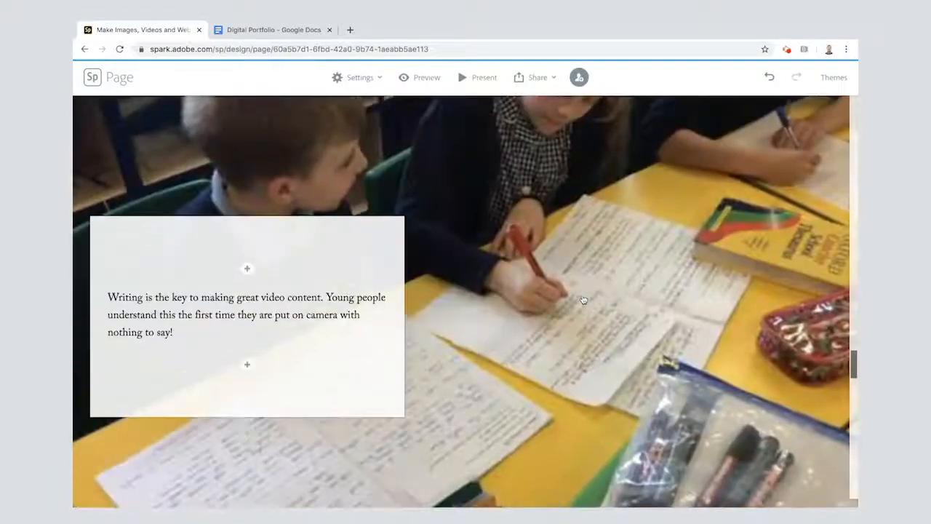
left_click_drag(244, 228, 455, 230)
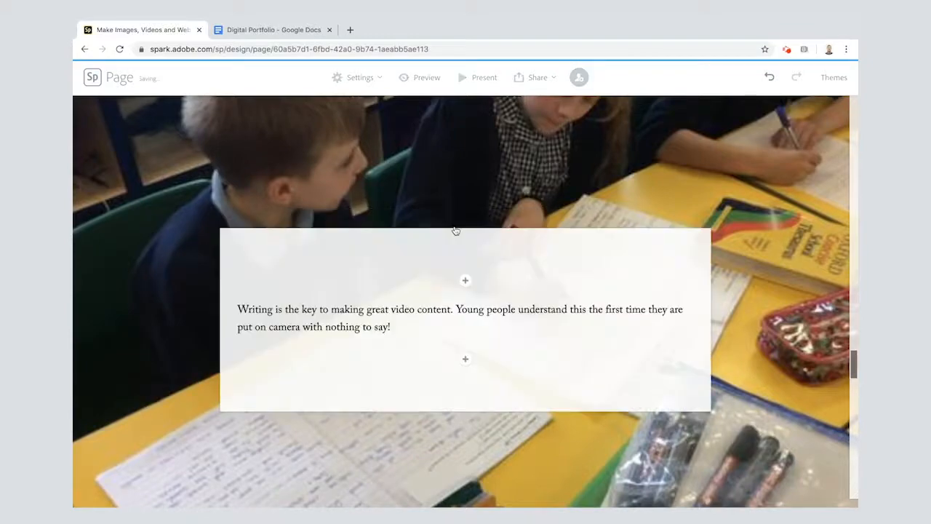
Copy list item 4, "Filming is an important skill to learn...", from the Google Docs draft into the fourth glideshow photo's text box
scroll(500, 295, "down", 10)
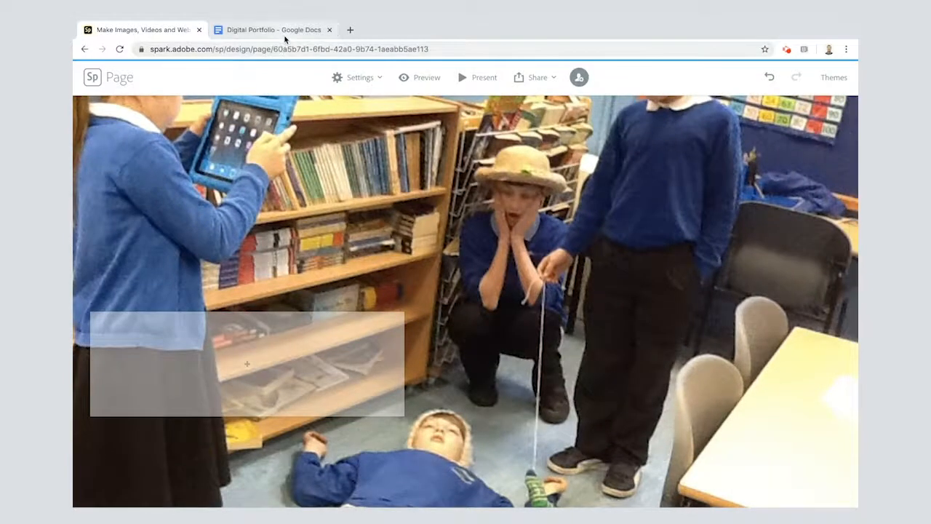
left_click(285, 35)
left_click_drag(314, 412, 367, 435)
key("ctrl+c")
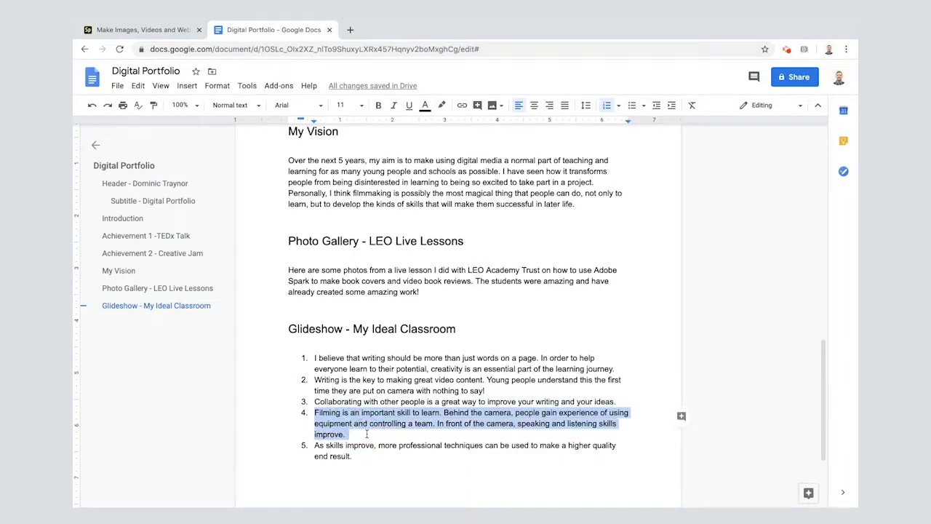
left_click(130, 33)
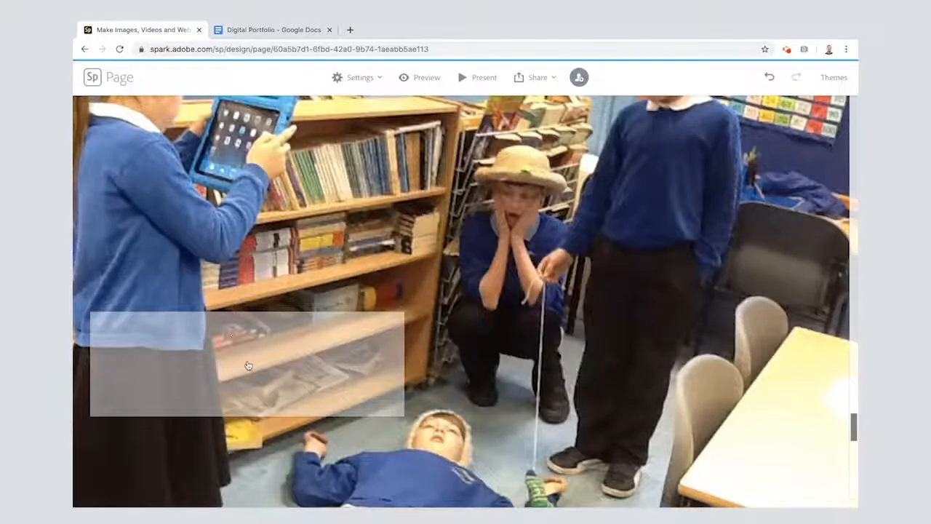
left_click(247, 364)
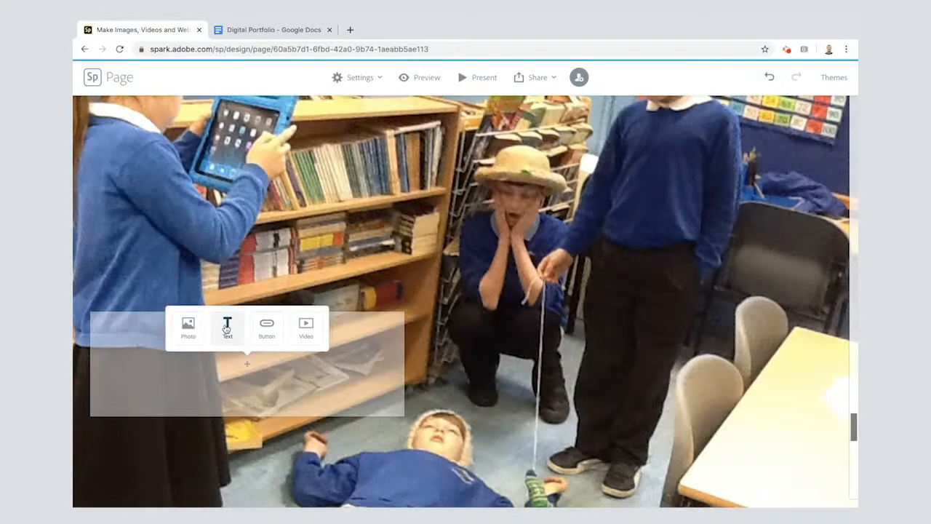
left_click(227, 328)
key("ctrl+v")
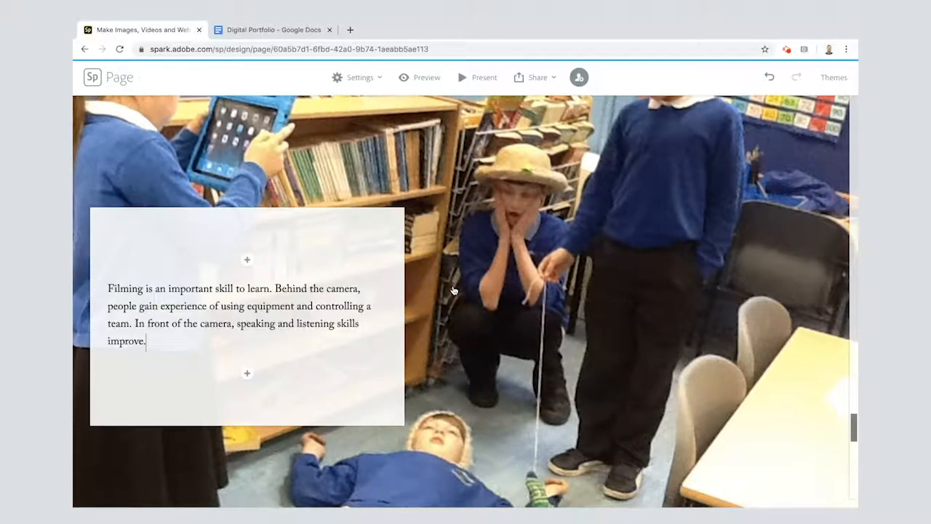
Copy list item 5, "As skills improve, more professional techniques can be used...", from the Google Docs draft into the fifth glideshow photo's text box
scroll(452, 291, "down", 10)
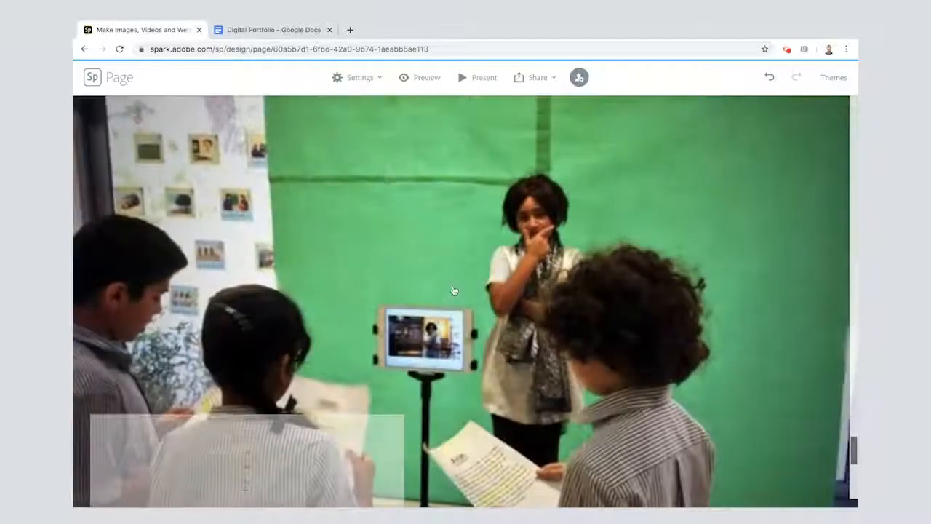
left_click(276, 31)
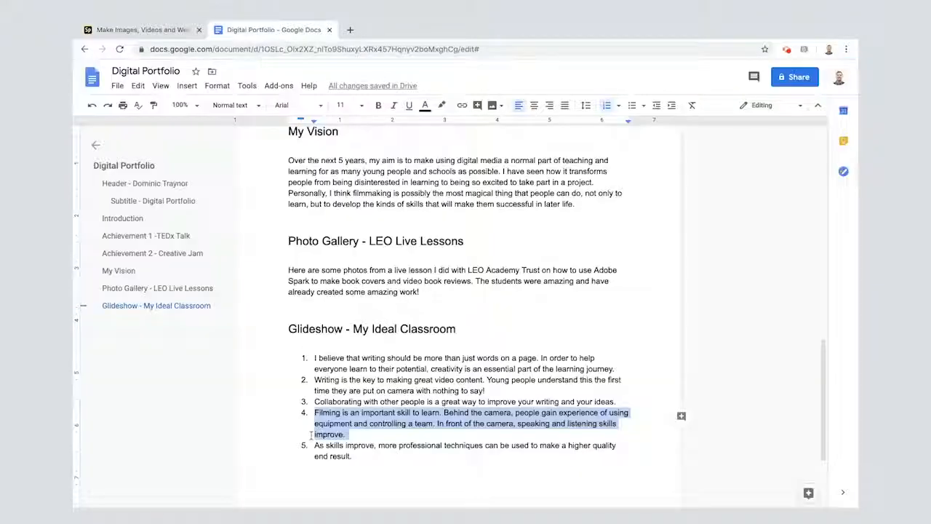
left_click_drag(313, 445, 364, 454)
key("ctrl+c")
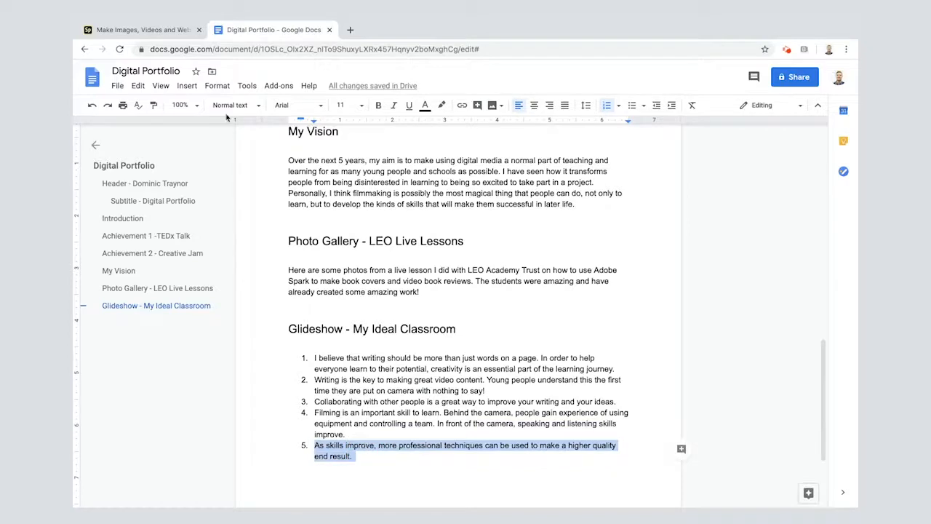
left_click(174, 25)
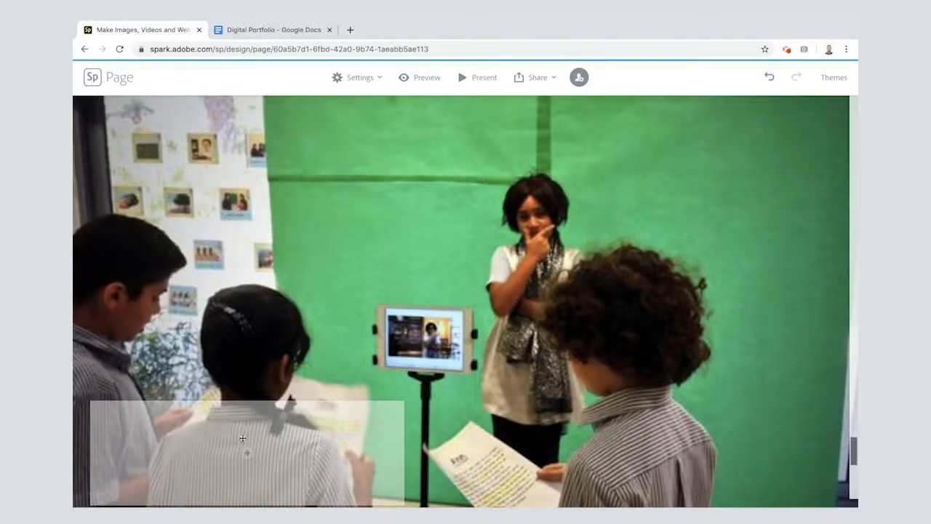
left_click(246, 455)
left_click(231, 412)
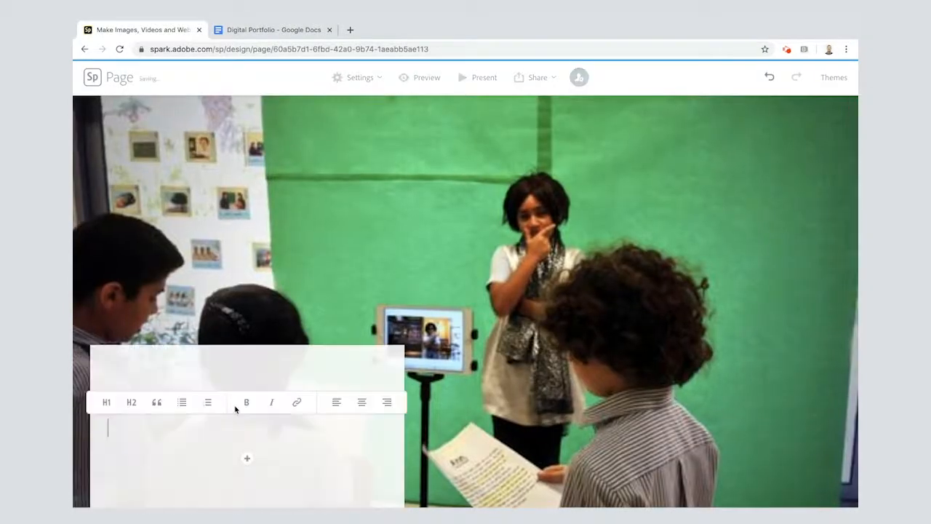
key("ctrl+v")
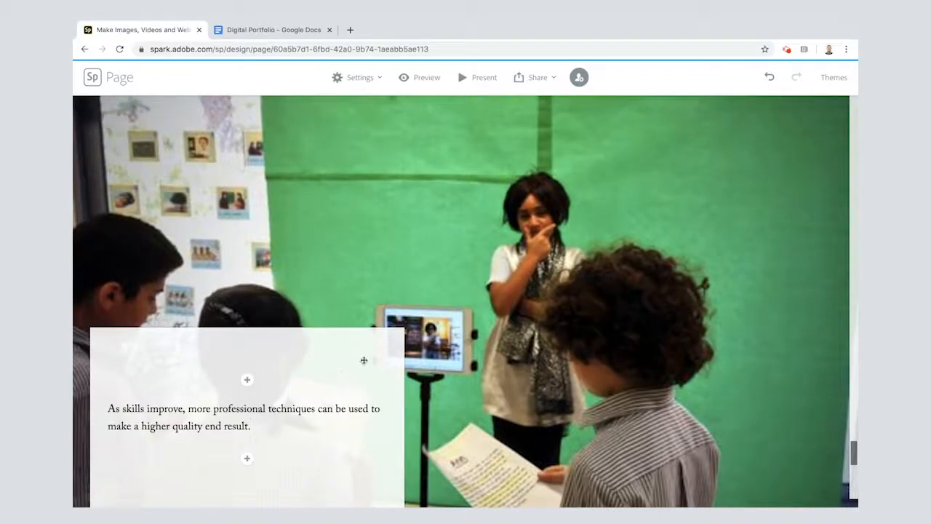
Move the fifth glideshow photo's text box to the photo's right side
left_click(454, 300)
left_click_drag(382, 342, 790, 147)
scroll(766, 237, "down", 2)
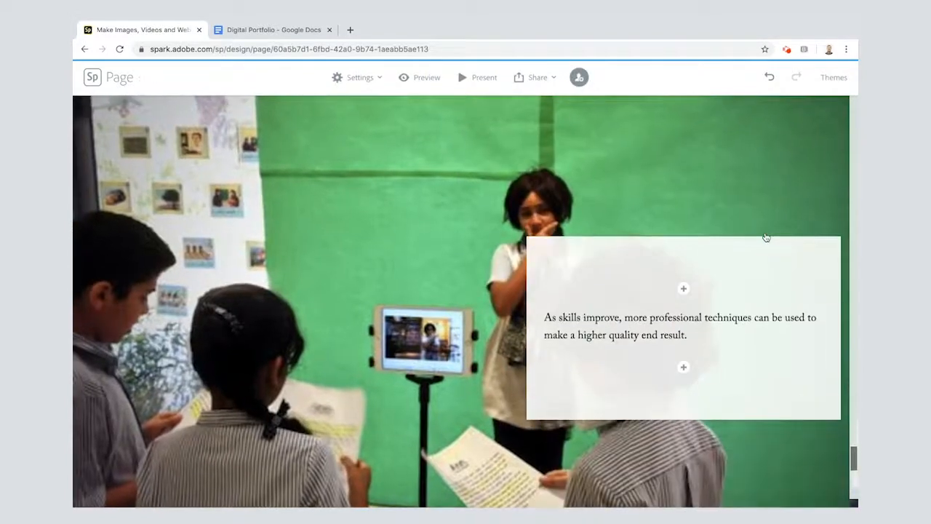
scroll(767, 237, "down", 1)
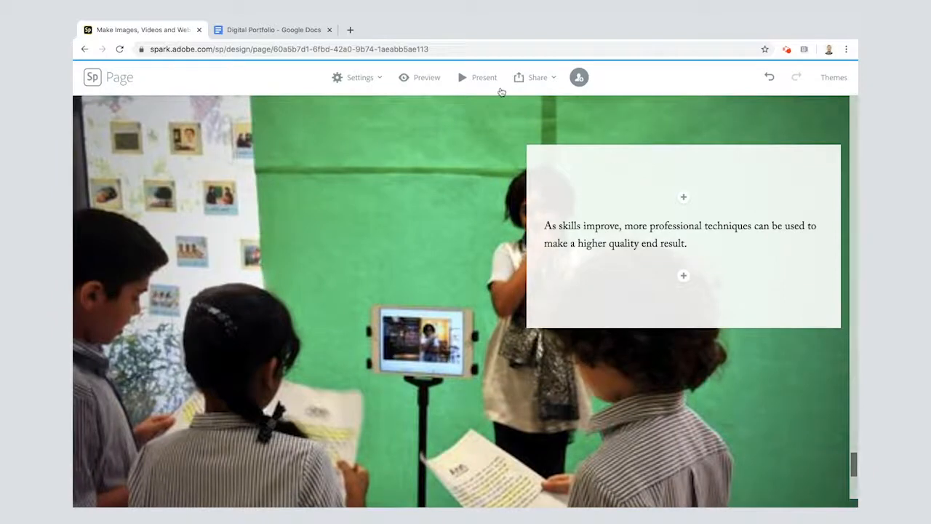
Preview the page, review the header, introduction and TEDx Talk section, and open and close the embedded talk video
left_click(420, 87)
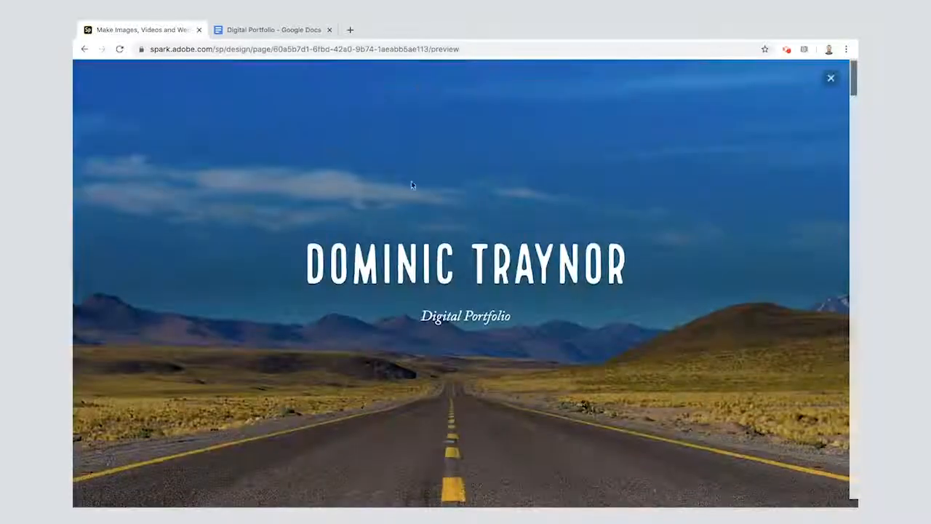
scroll(412, 340, "down", 2)
scroll(412, 341, "down", 3)
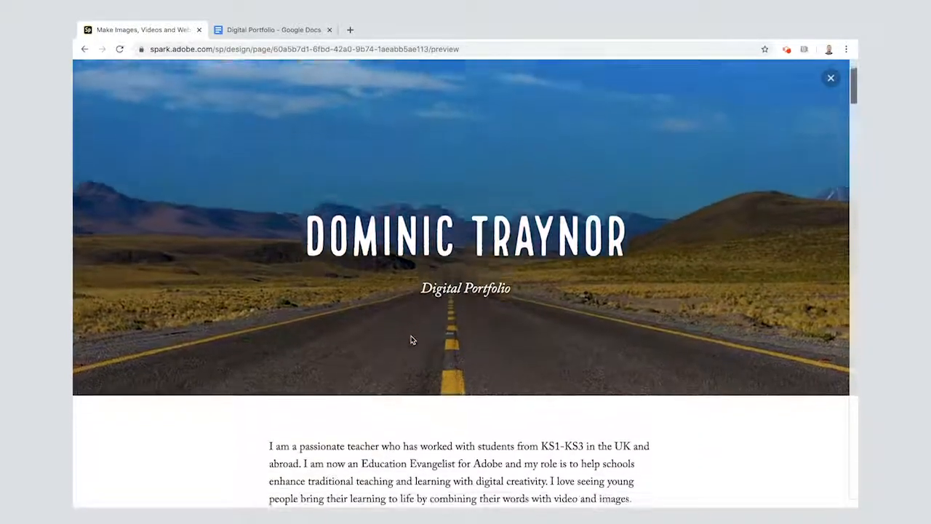
scroll(412, 340, "down", 4)
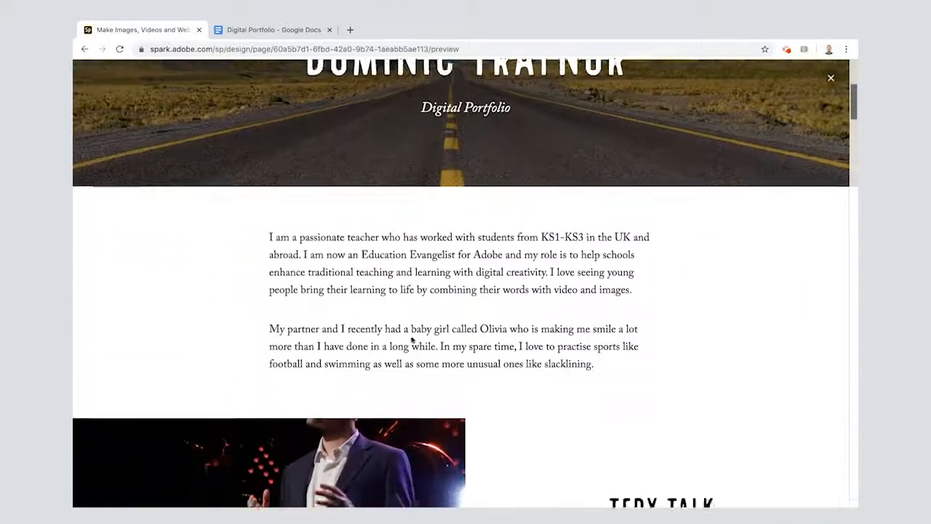
scroll(412, 341, "down", 2)
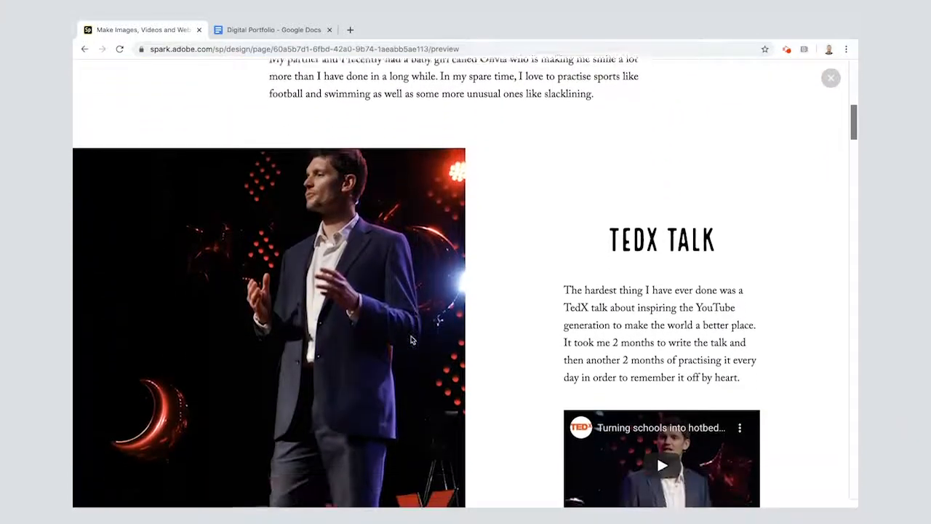
scroll(412, 340, "down", 1)
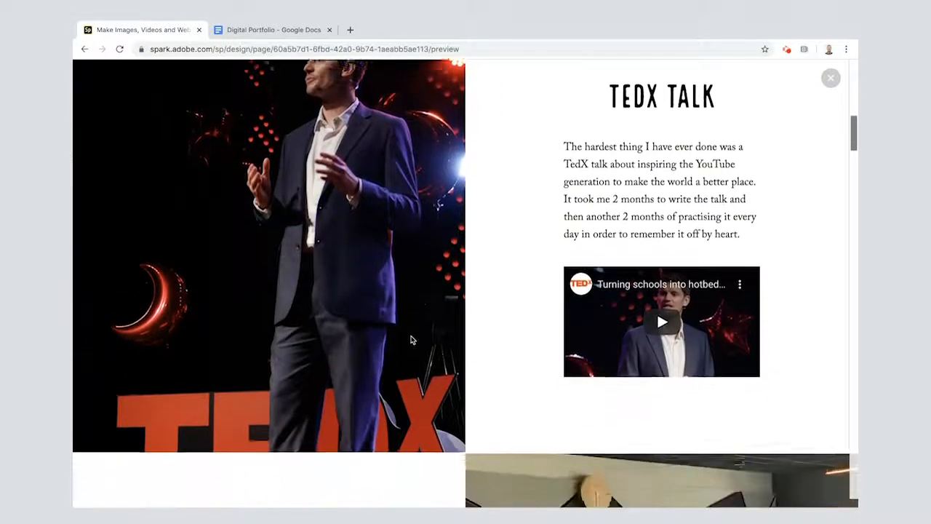
left_click(675, 298)
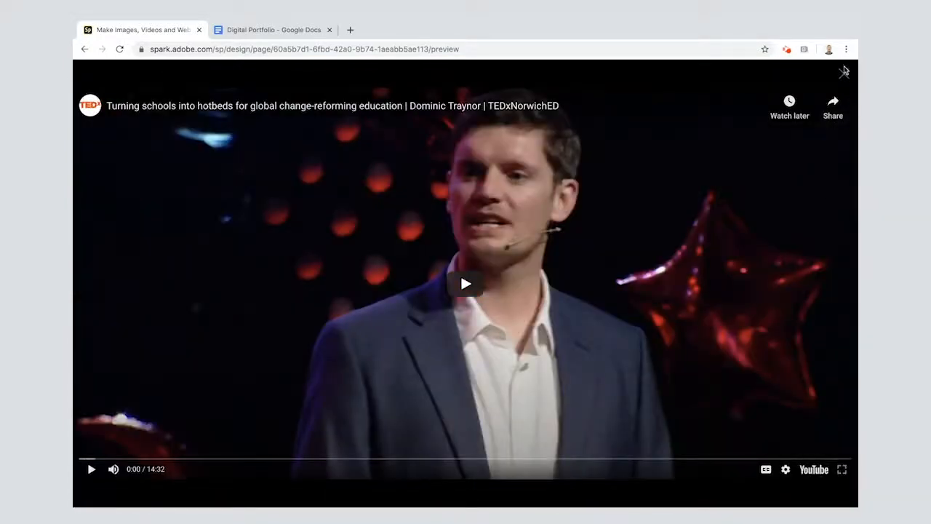
left_click(844, 74)
Check the previewed Creative Jam section and its Creative Jam Report link, and return to the portfolio preview
scroll(419, 409, "down", 4)
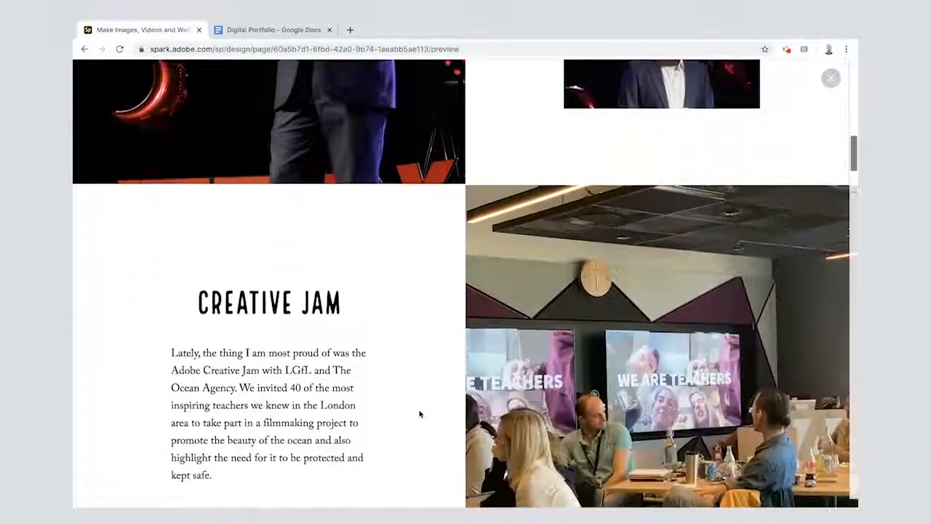
scroll(419, 414, "down", 1)
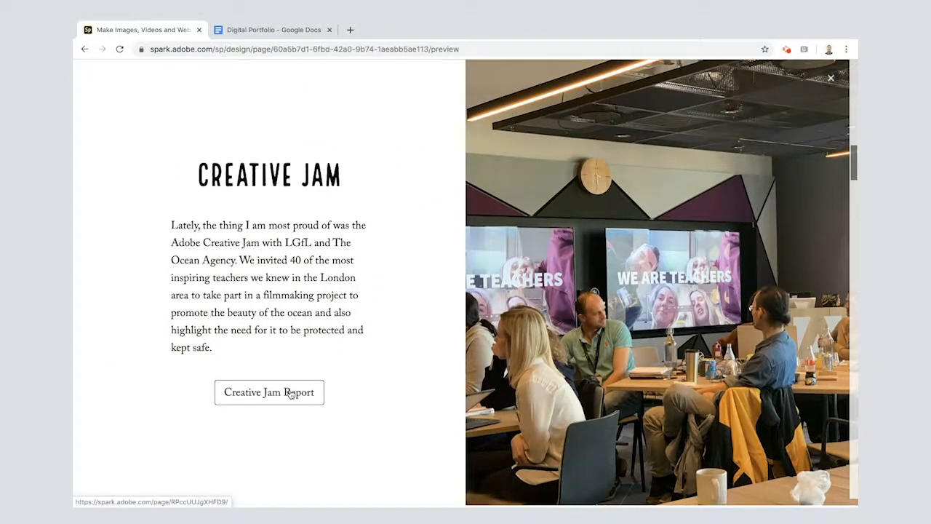
left_click(289, 394)
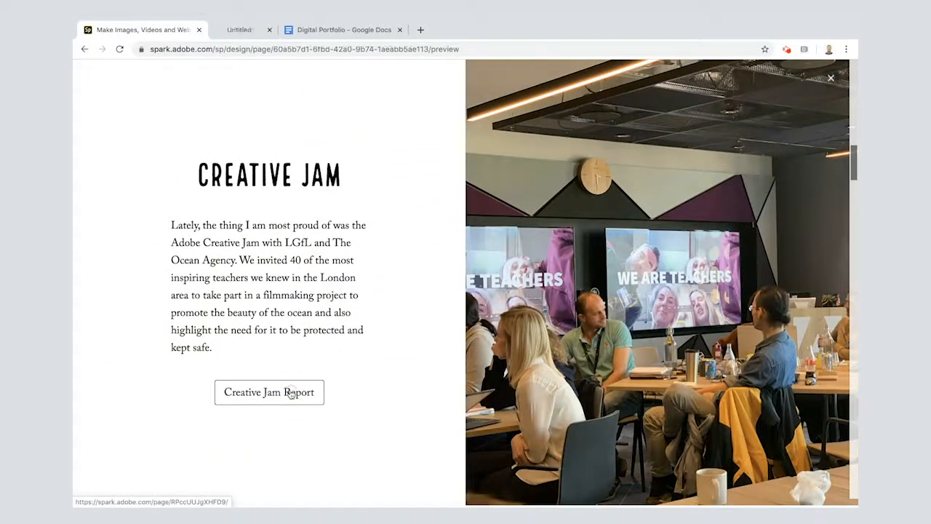
left_click(269, 32)
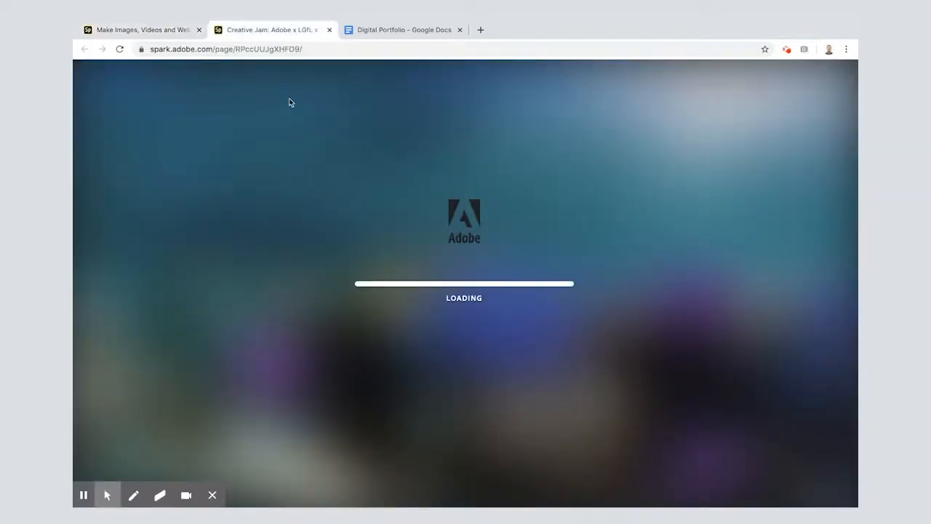
scroll(296, 177, "down", 5)
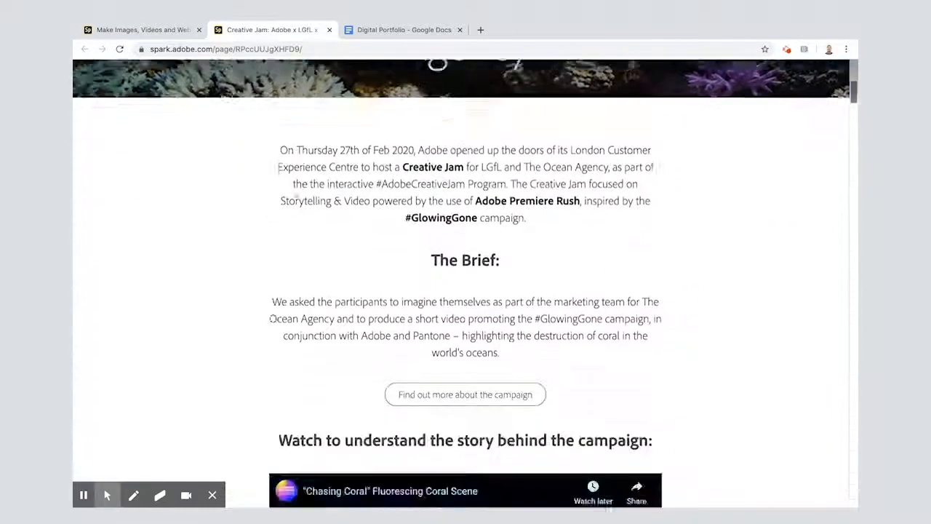
left_click(125, 32)
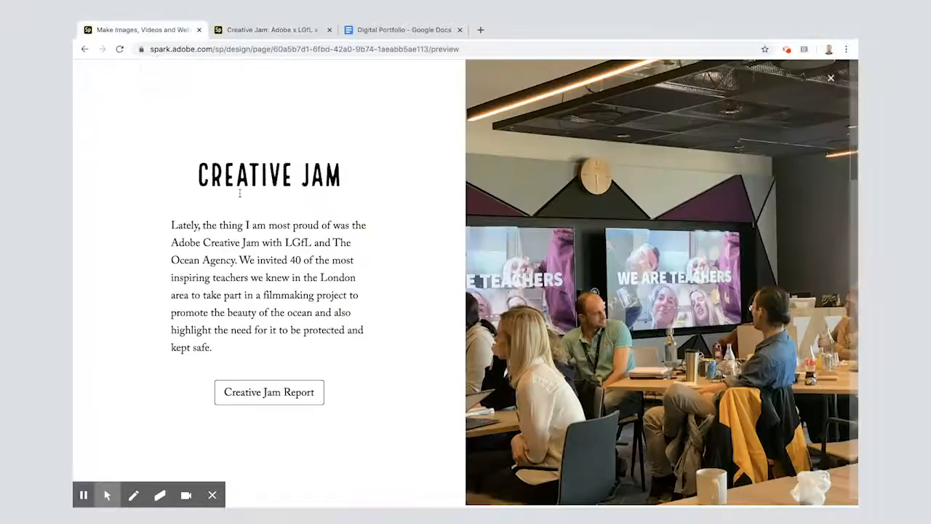
Review the previewed My Vision quote and LEO Live Lessons section, browsing several gallery photos at full size
scroll(288, 272, "down", 8)
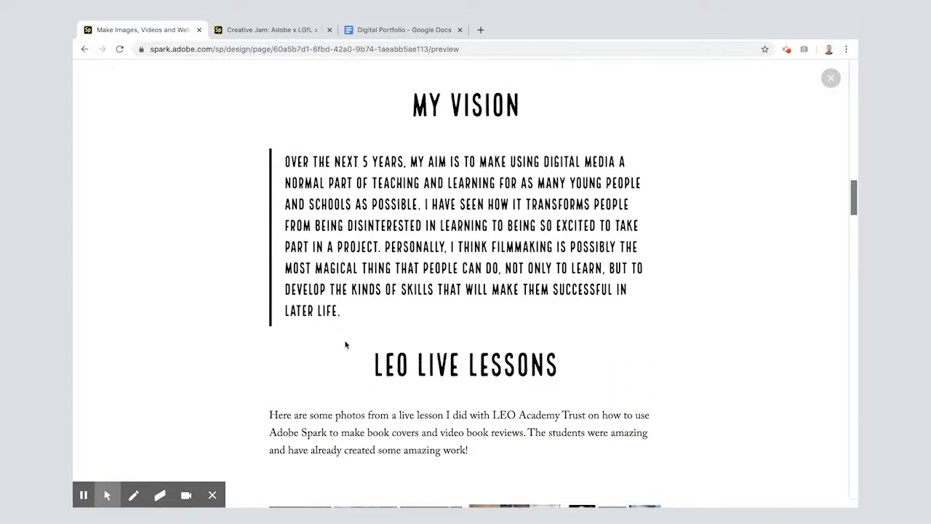
scroll(346, 345, "down", 4)
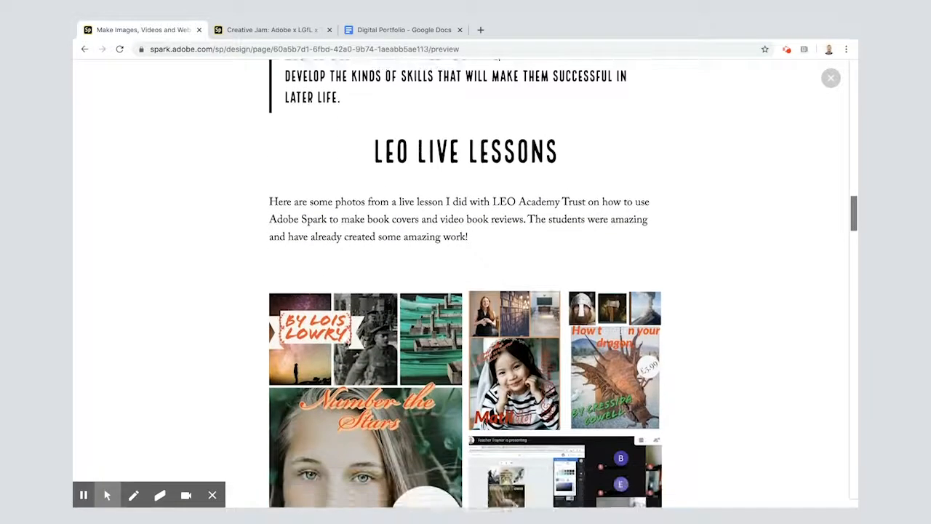
scroll(346, 345, "down", 1)
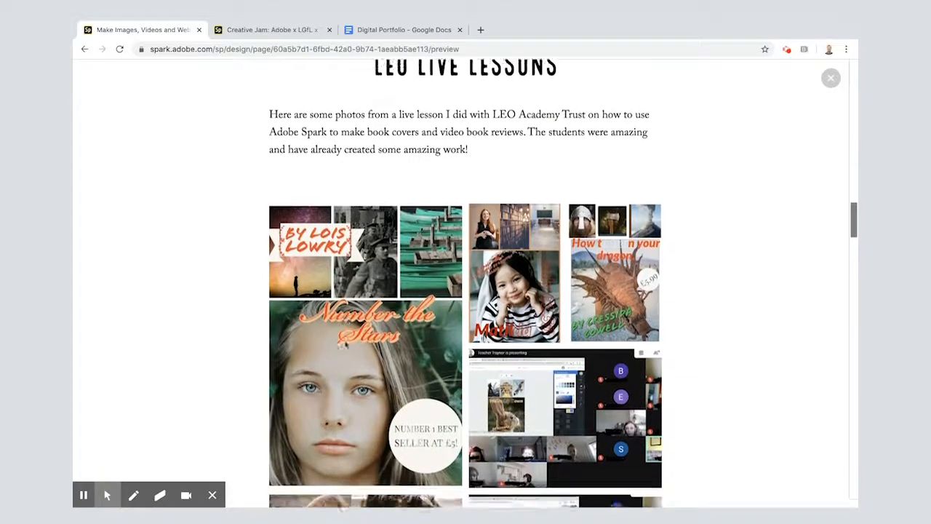
left_click(318, 266)
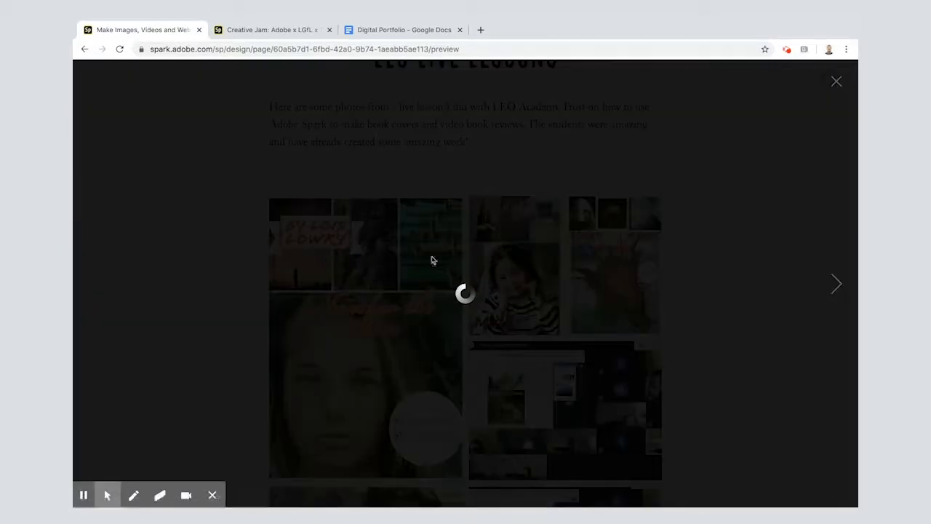
left_click(837, 286)
left_click(837, 288)
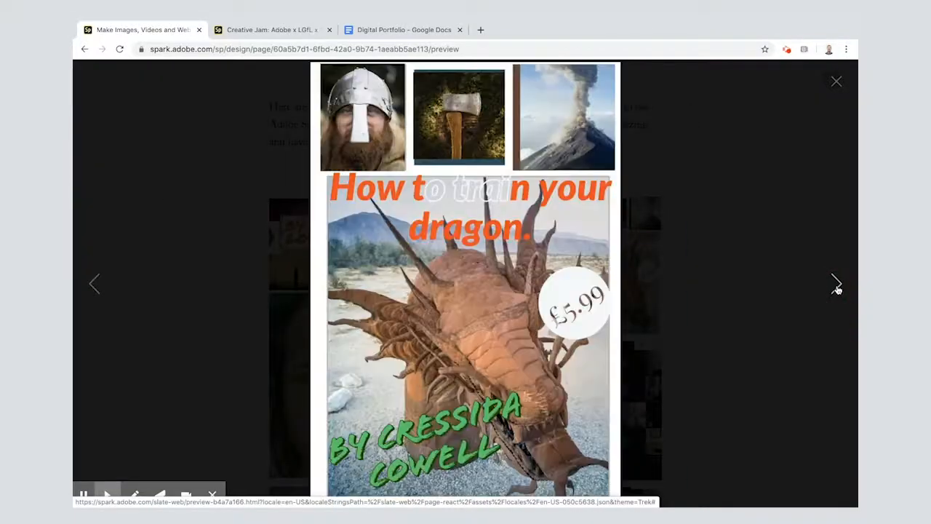
left_click(836, 287)
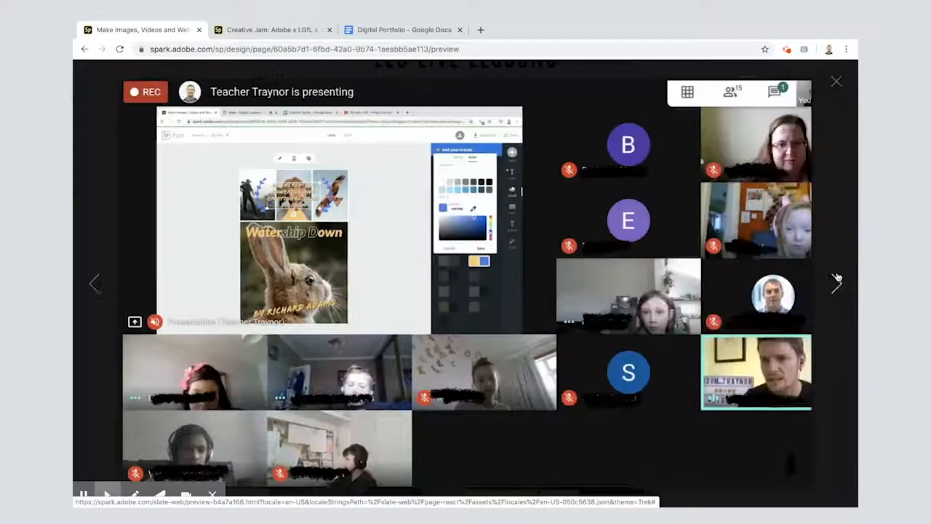
left_click(833, 80)
Review the previewed My Ideal Classroom glideshow with its photo captions through to the last photo, and close the preview
scroll(622, 360, "down", 10)
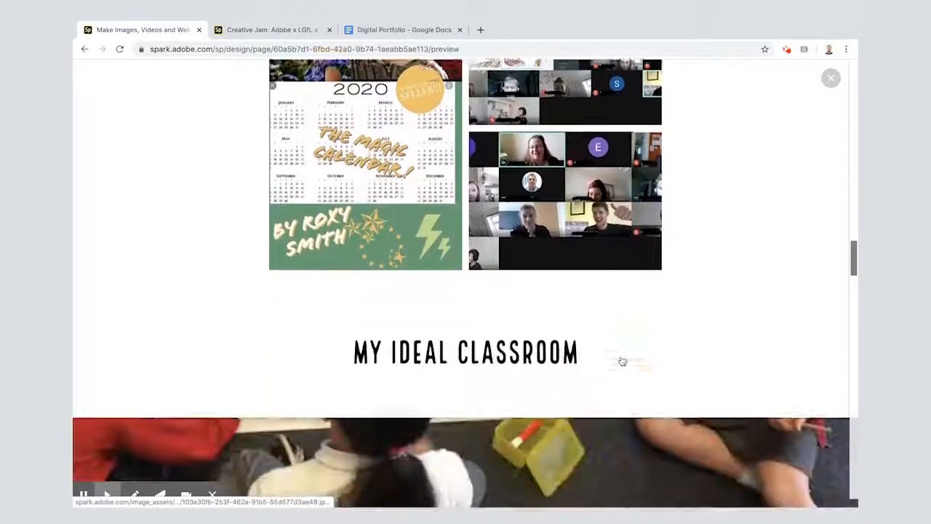
scroll(622, 361, "down", 5)
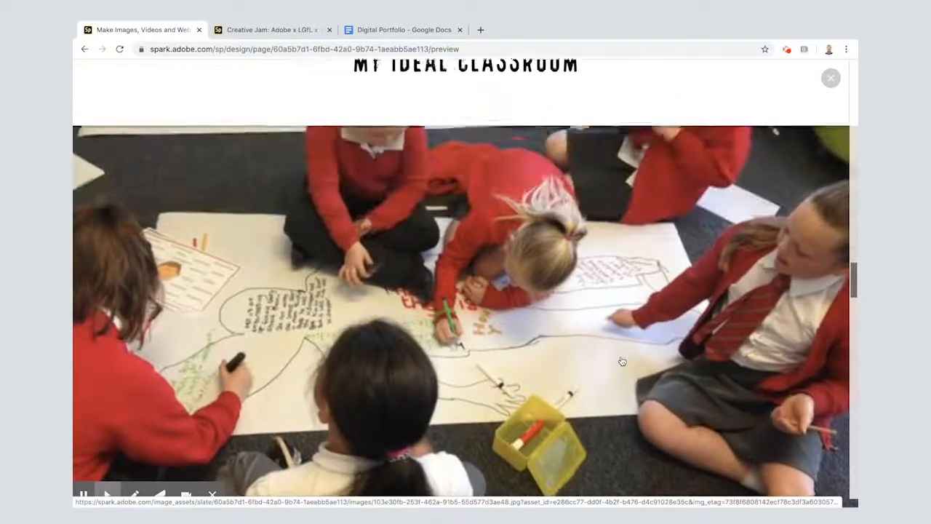
scroll(622, 361, "down", 5)
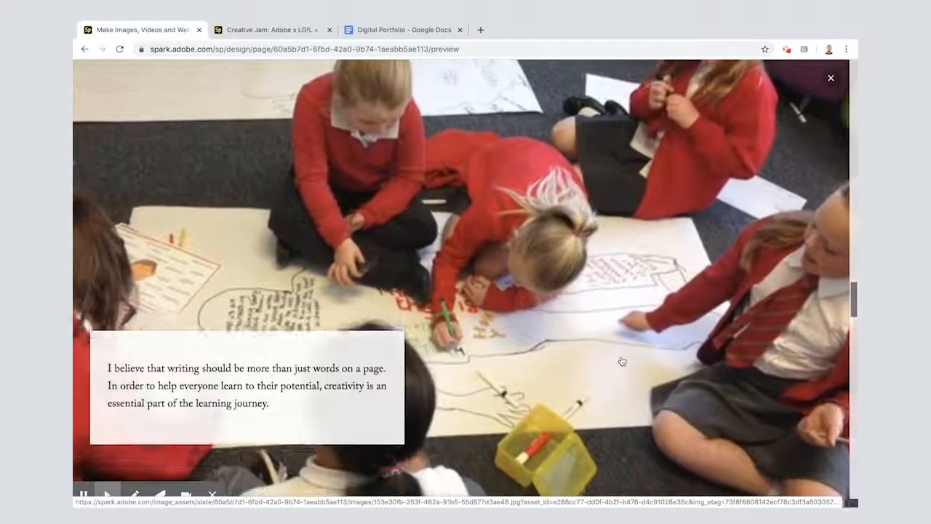
scroll(622, 361, "down", 5)
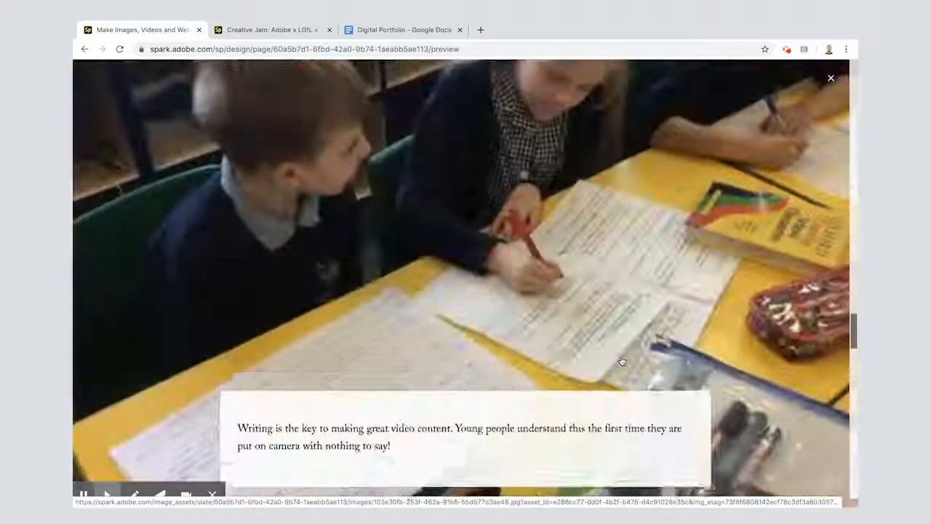
scroll(622, 361, "down", 5)
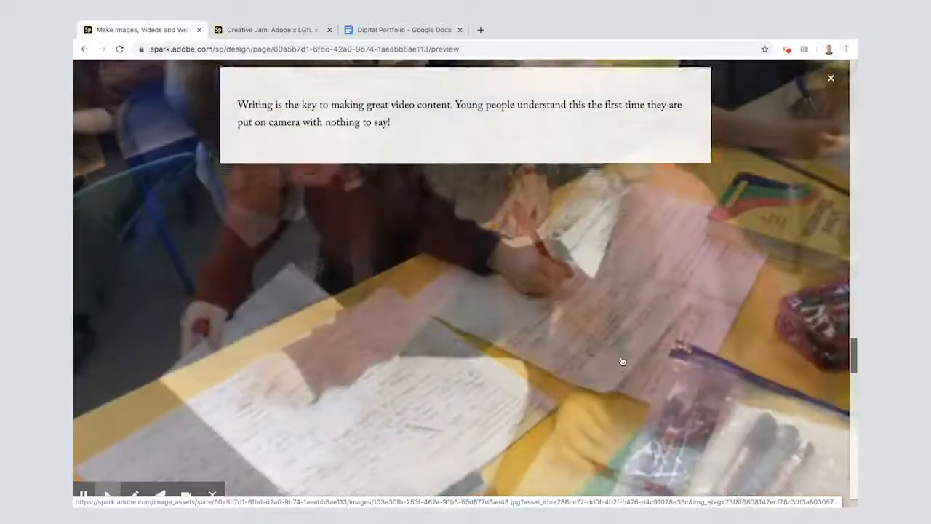
scroll(622, 361, "down", 5)
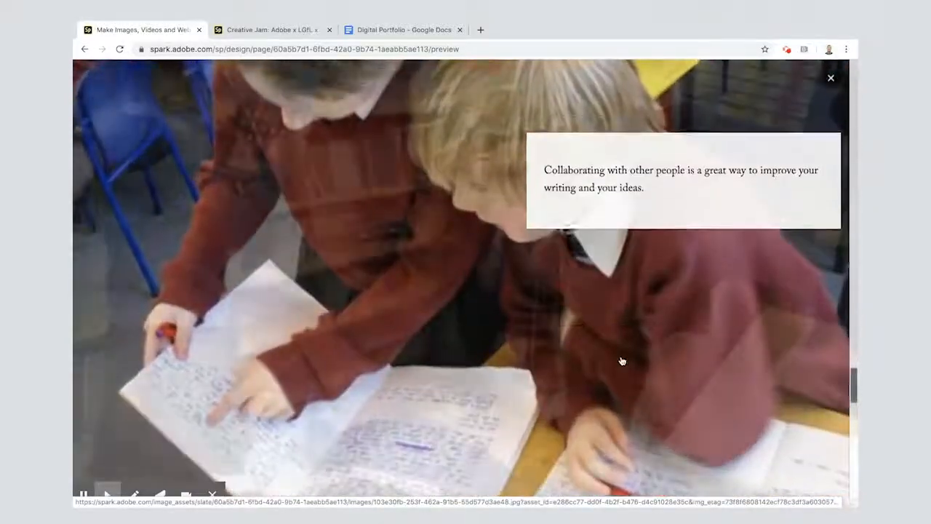
scroll(622, 361, "down", 5)
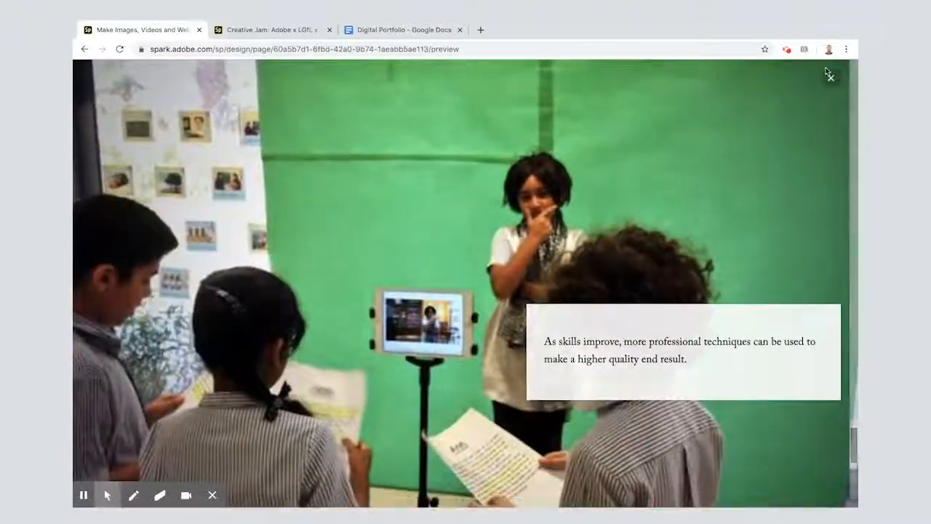
left_click(831, 78)
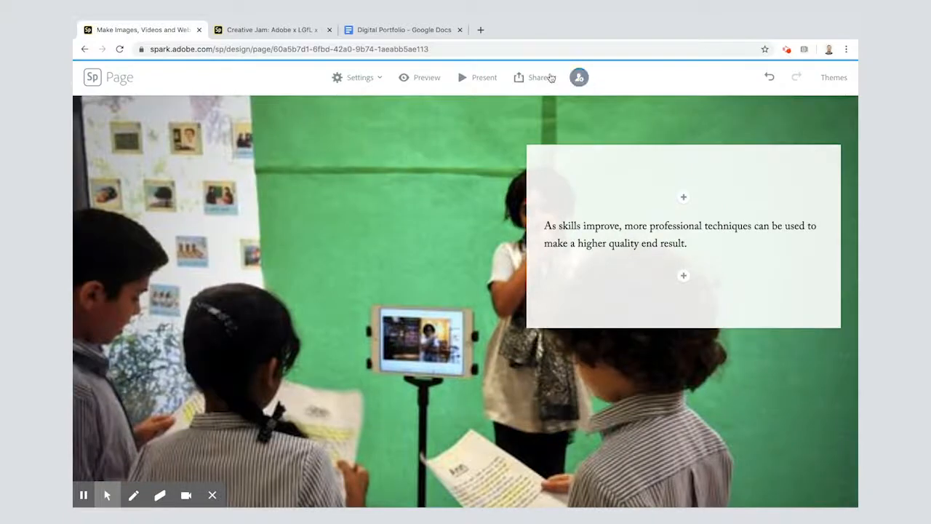
Publish the portfolio page with the existing story details, creating a shareable link, and copy that link
left_click(540, 78)
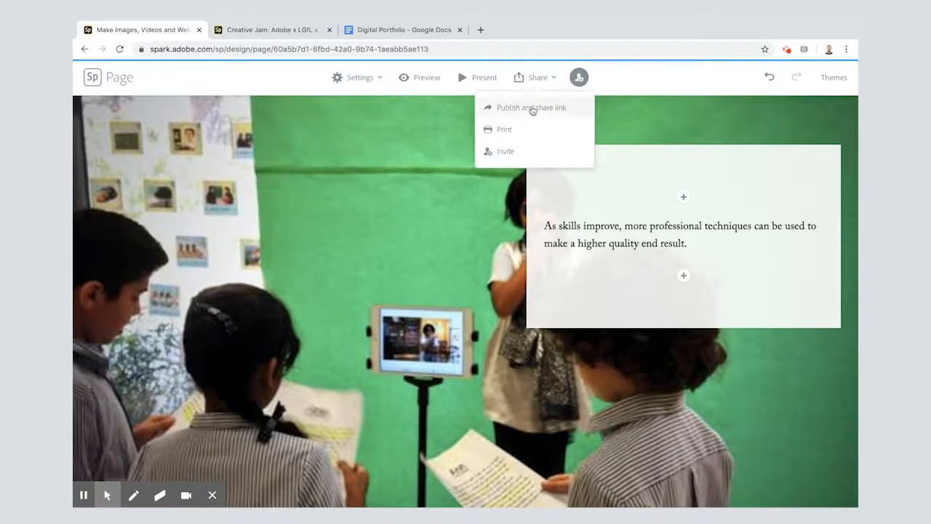
left_click(531, 108)
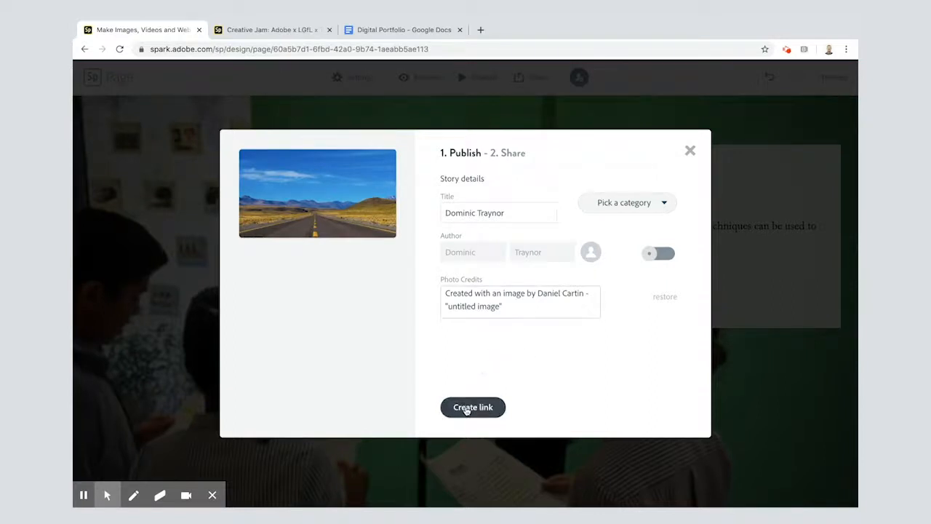
left_click(466, 408)
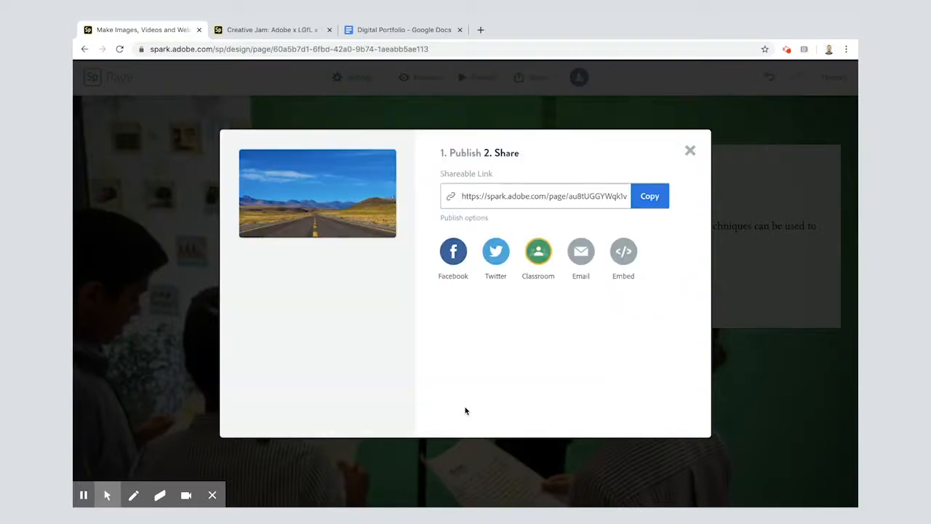
left_click(652, 196)
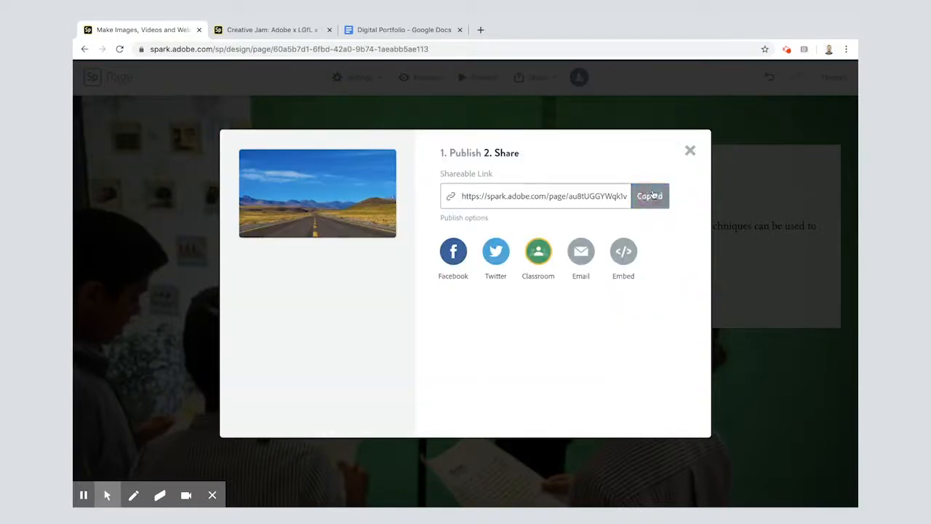